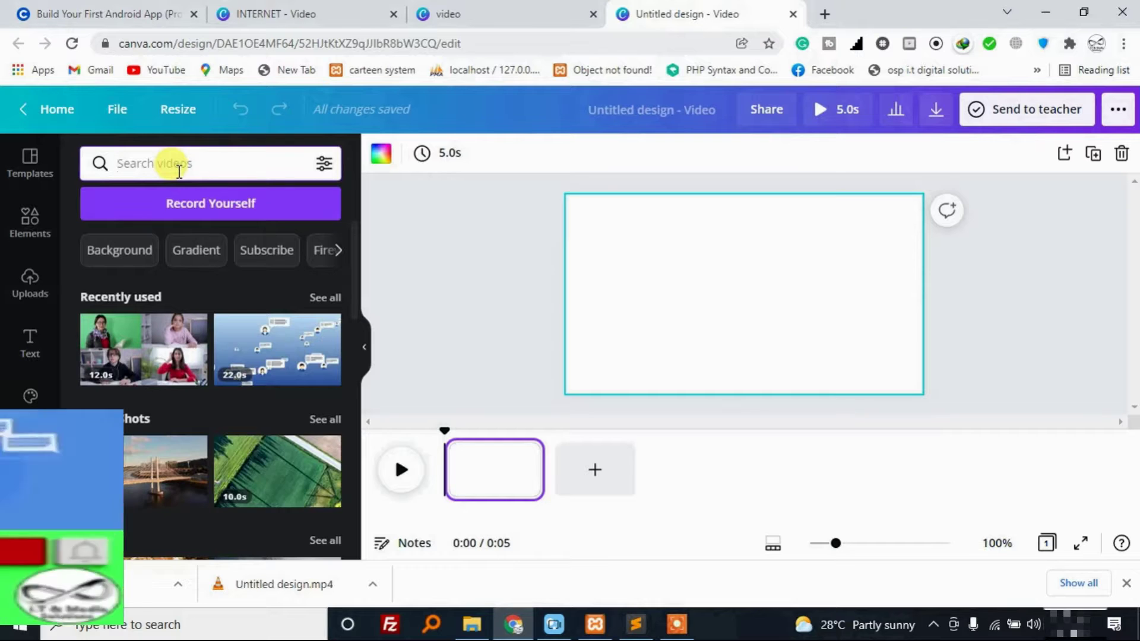
Search the video library for covid19 and browse the matching clips
{"action": "type", "text": "19"}
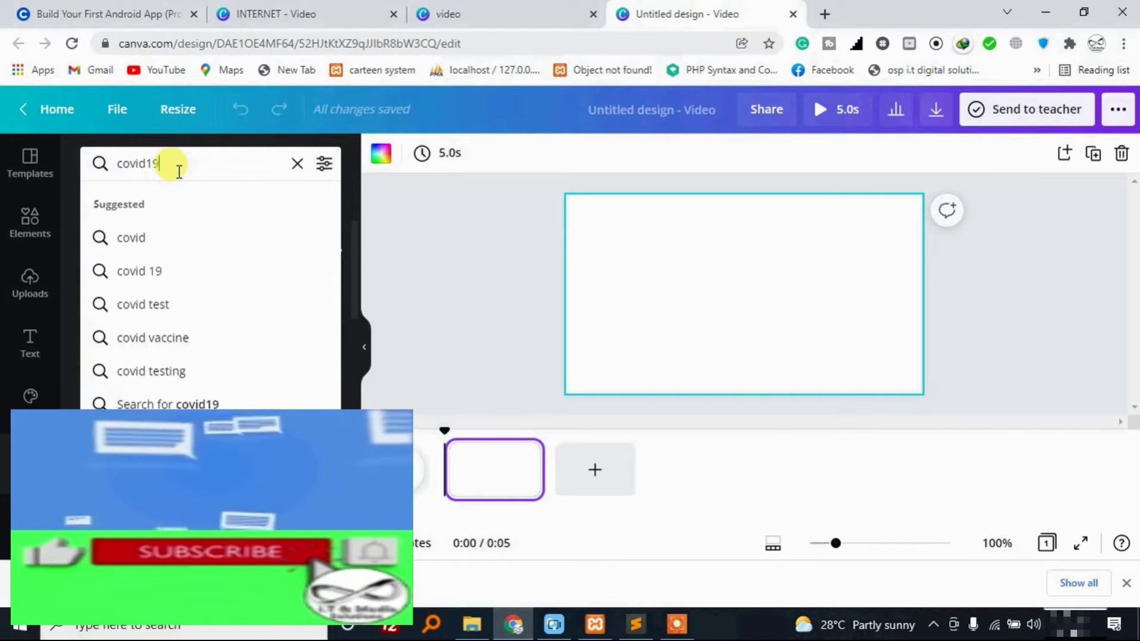
{"action": "key", "text": "Return"}
{"action": "scroll", "coordinate": [178, 344], "scroll_direction": "down", "scroll_amount": 5}
{"action": "scroll", "coordinate": [198, 347], "scroll_direction": "down", "scroll_amount": 10}
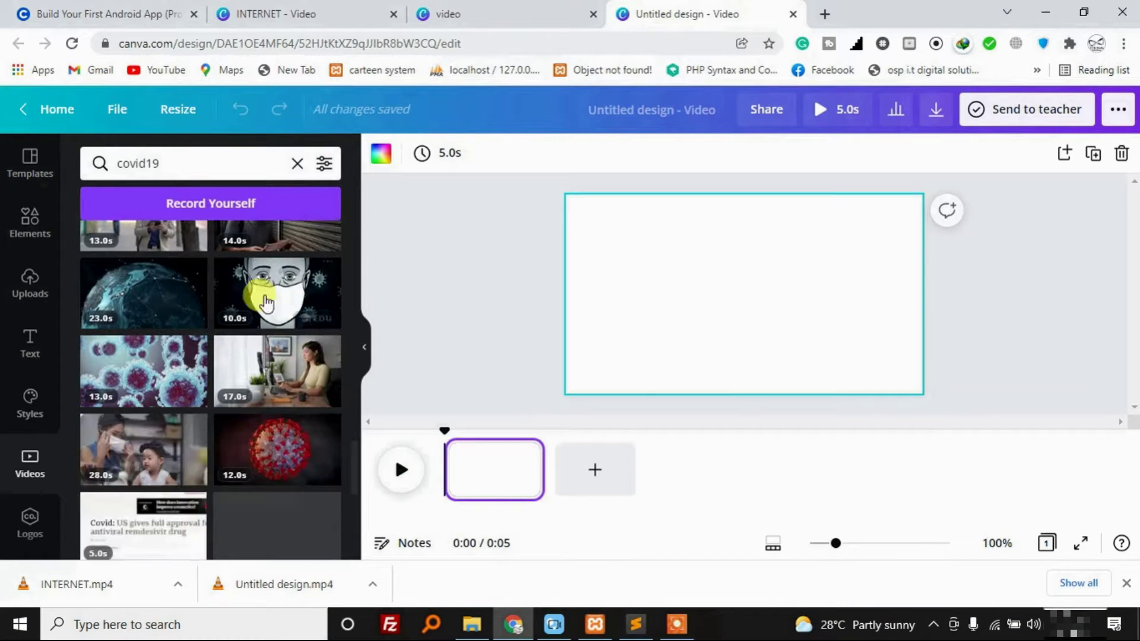
Add the 10-second clip of the face wearing a mask to the empty page and enlarge it to fill the page
{"action": "left_click", "coordinate": [260, 295]}
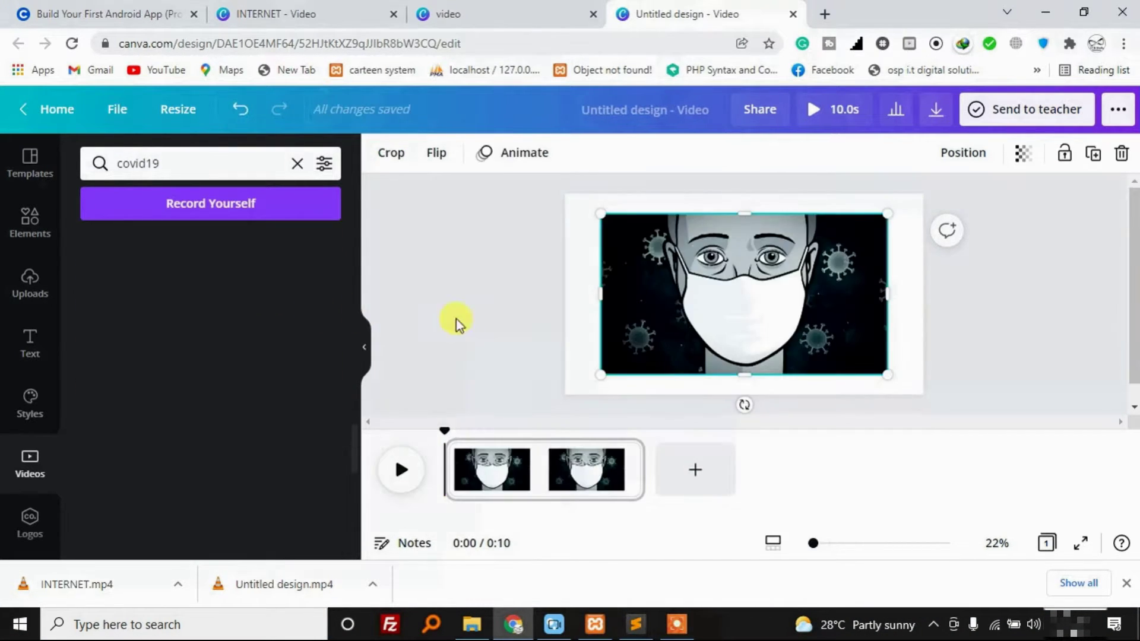
{"action": "left_click_drag", "start_coordinate": [635, 242], "coordinate": [593, 220]}
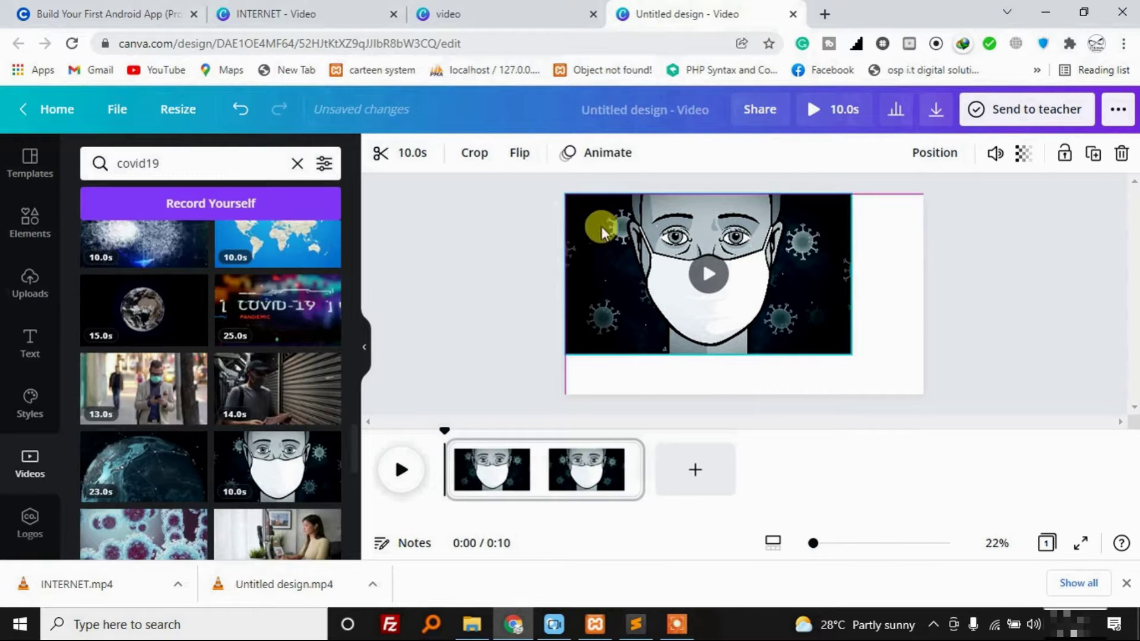
{"action": "left_click_drag", "start_coordinate": [854, 357], "coordinate": [904, 401]}
Switch to Movavi Video Editor Plus and preview the opening of the timeline with the masked-face clips
{"action": "left_click", "coordinate": [558, 627]}
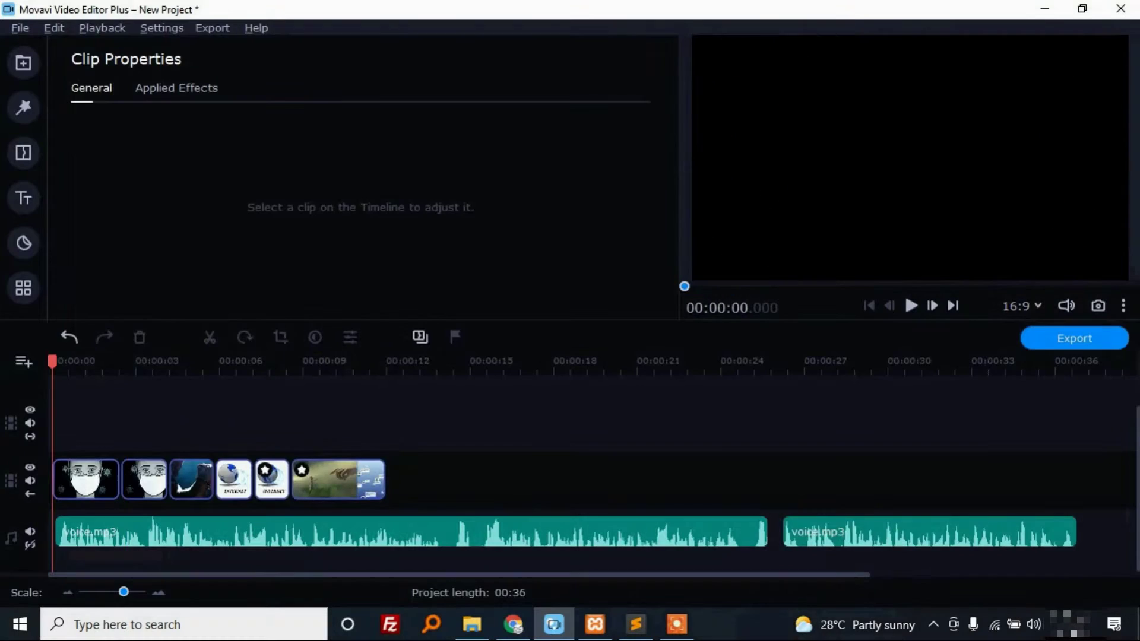
{"action": "key", "text": "space"}
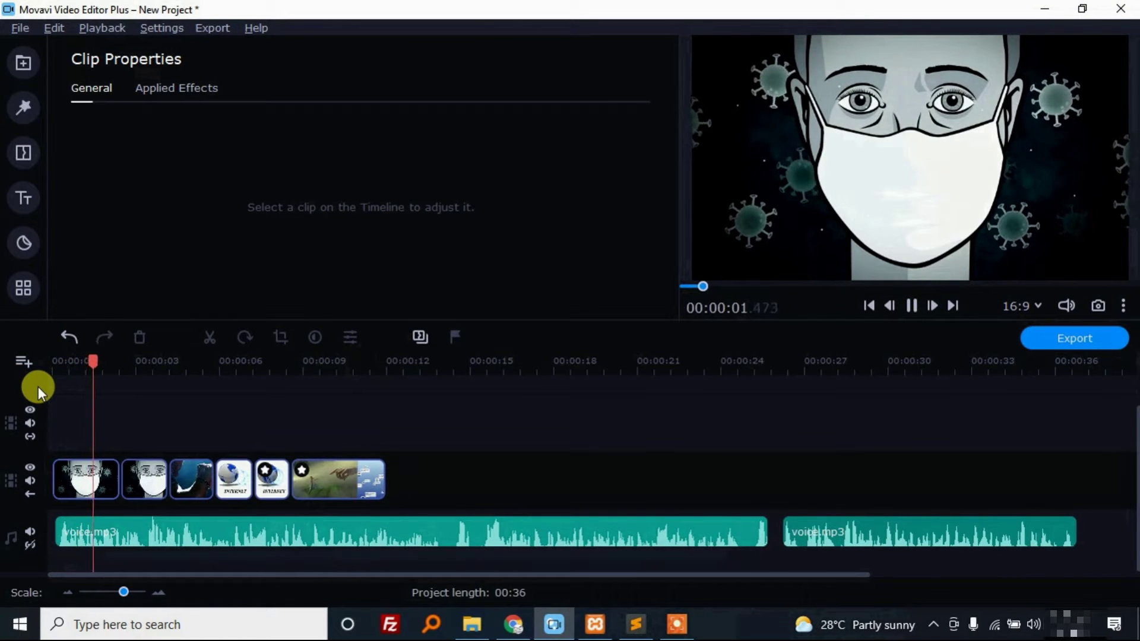
{"action": "key", "text": "space"}
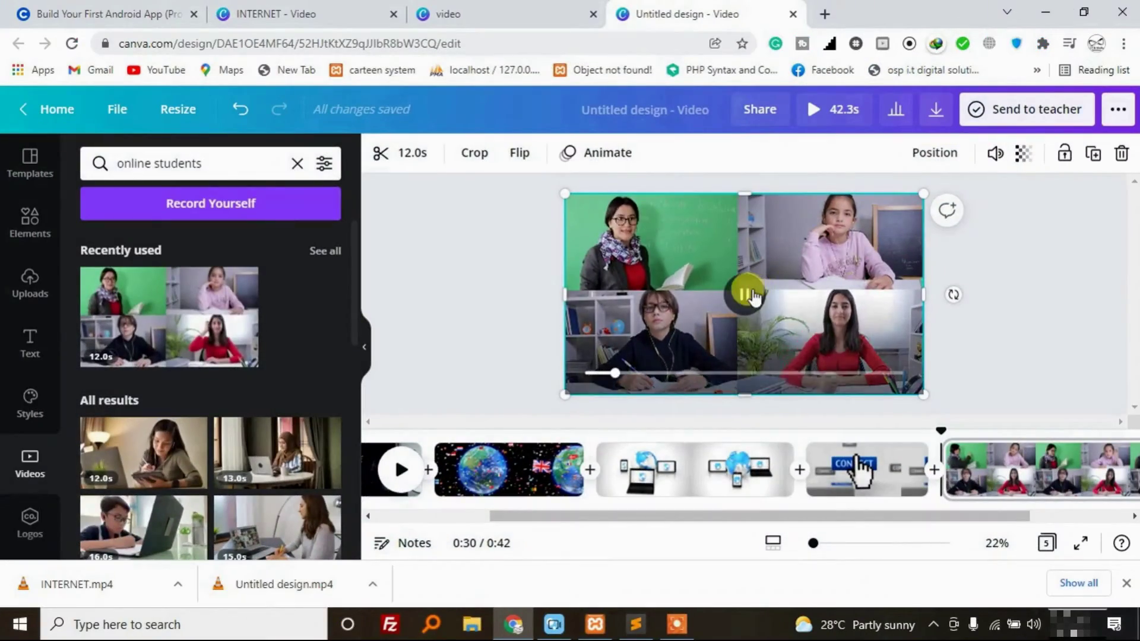
Pause the online students clip, and in Movavi preview the timeline around the arm-wrestling and first INTERNET clips
{"action": "left_click", "coordinate": [747, 295]}
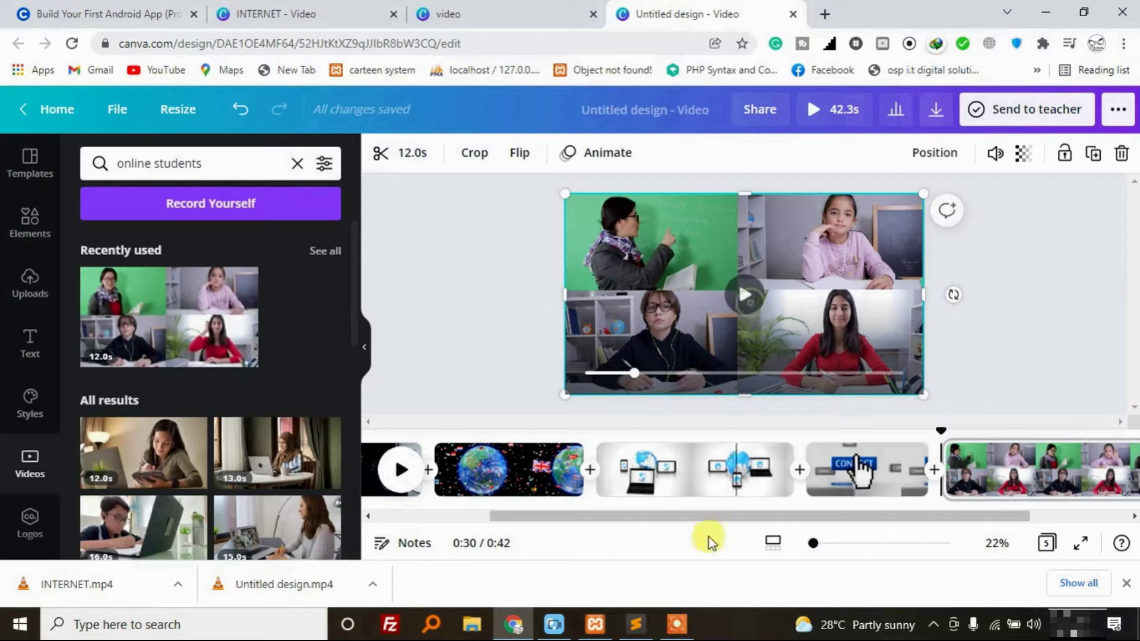
{"action": "left_click", "coordinate": [554, 624]}
{"action": "left_click", "coordinate": [233, 478]}
{"action": "left_click_drag", "start_coordinate": [236, 366], "coordinate": [206, 364]}
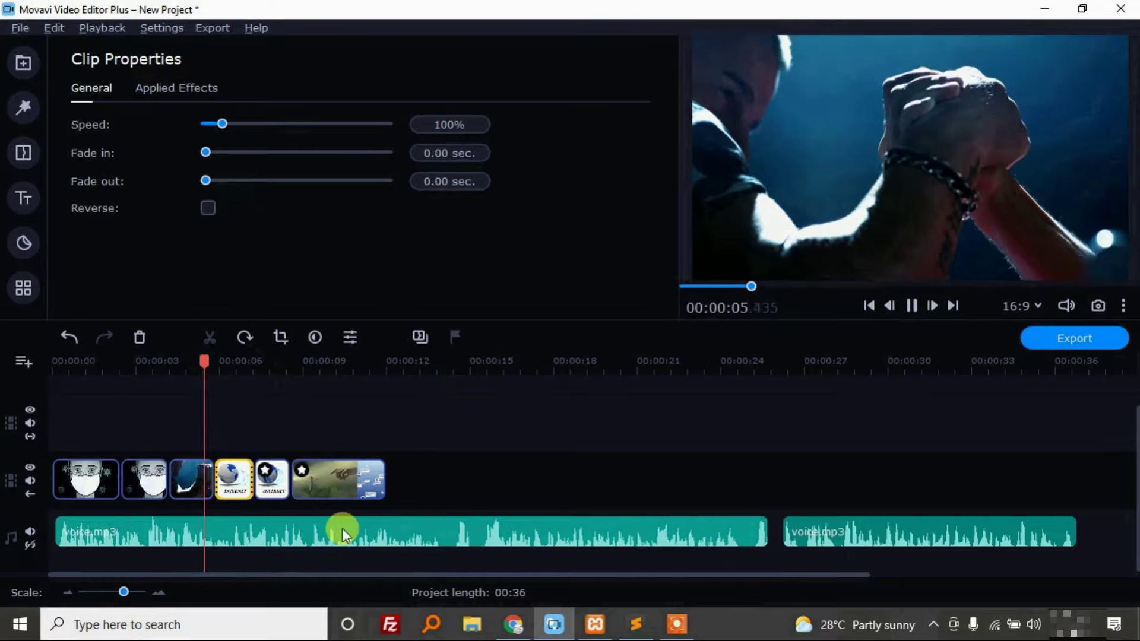
{"action": "key", "text": "space"}
{"action": "left_click", "coordinate": [200, 481]}
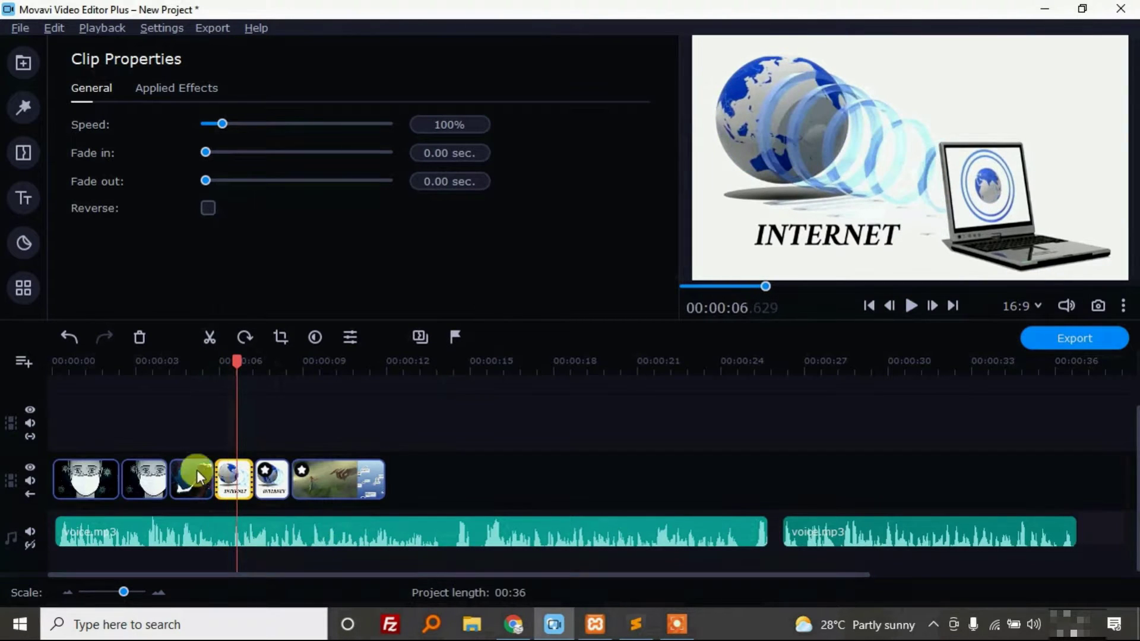
Switch back to Canva and delete the globe-with-flags, masked-face and CONNECT pages from the video
{"action": "left_click", "coordinate": [557, 624]}
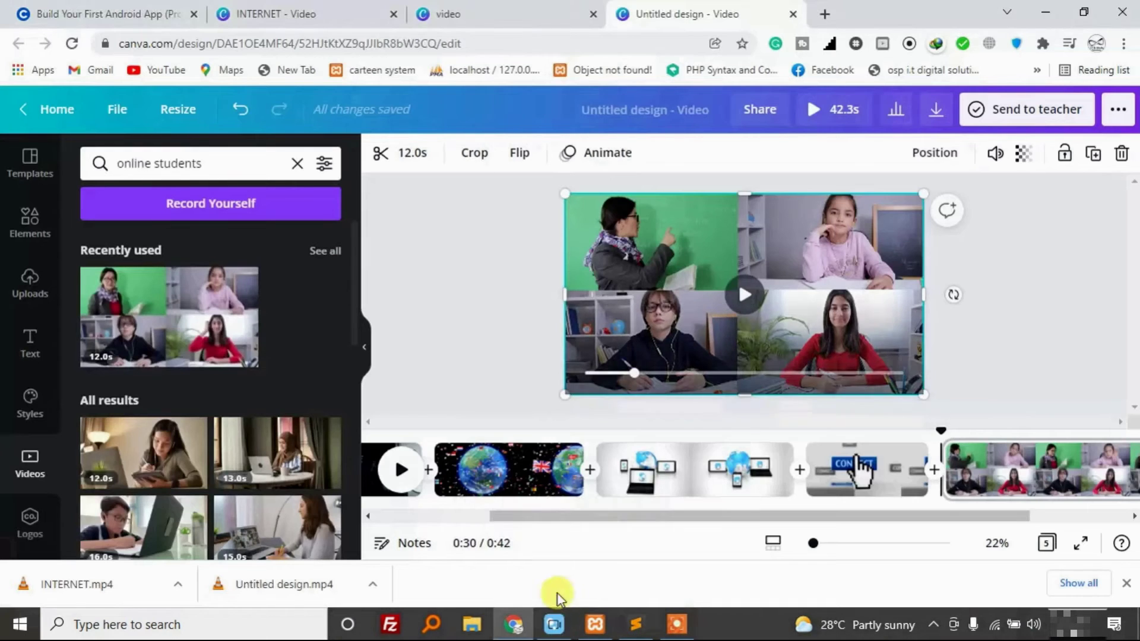
{"action": "left_click", "coordinate": [560, 442]}
{"action": "right_click", "coordinate": [560, 442]}
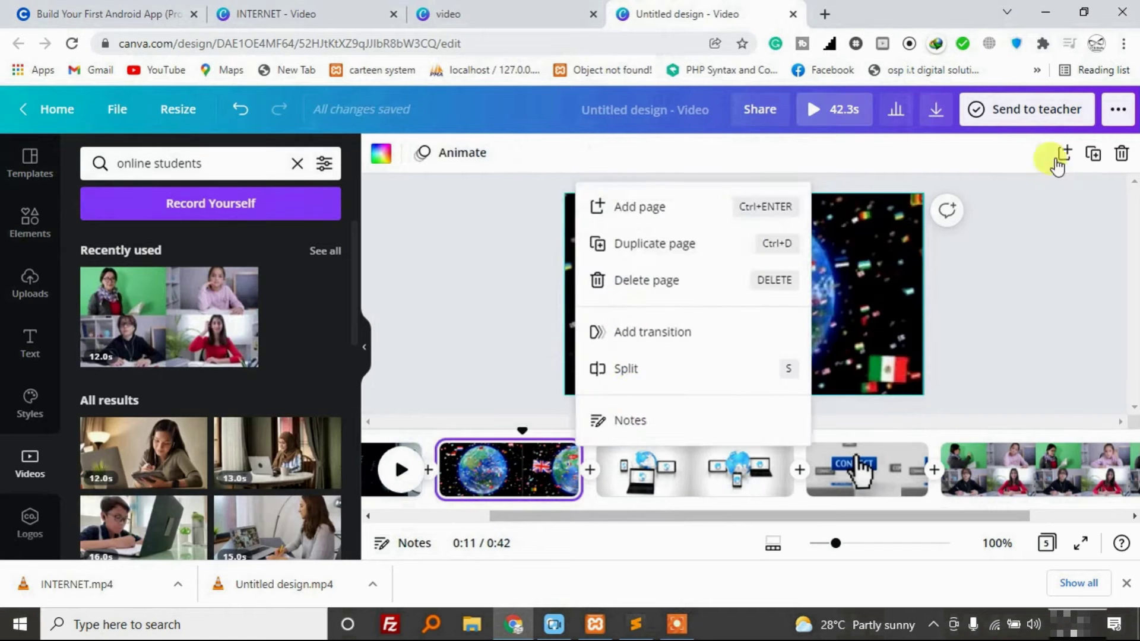
{"action": "left_click", "coordinate": [1120, 153]}
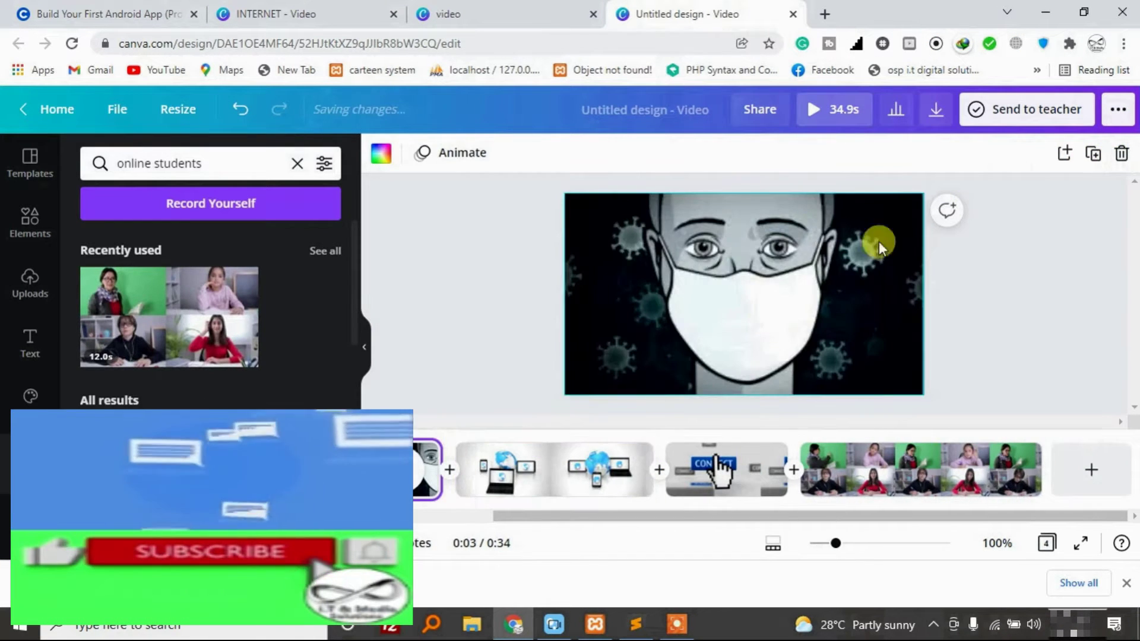
{"action": "left_click", "coordinate": [1121, 153]}
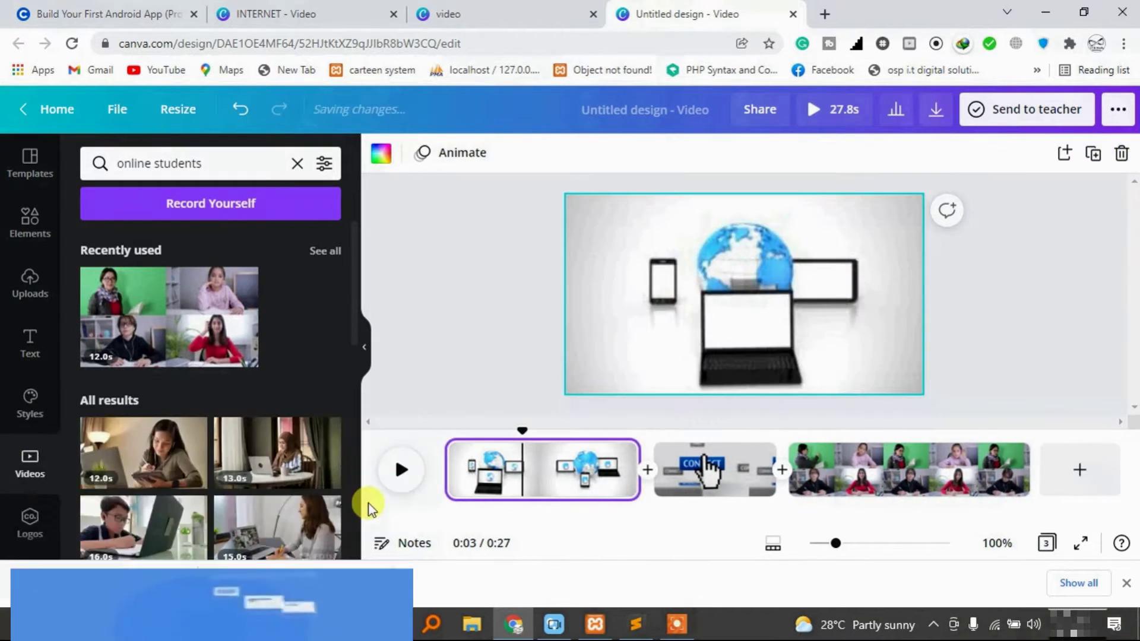
{"action": "left_click", "coordinate": [694, 469]}
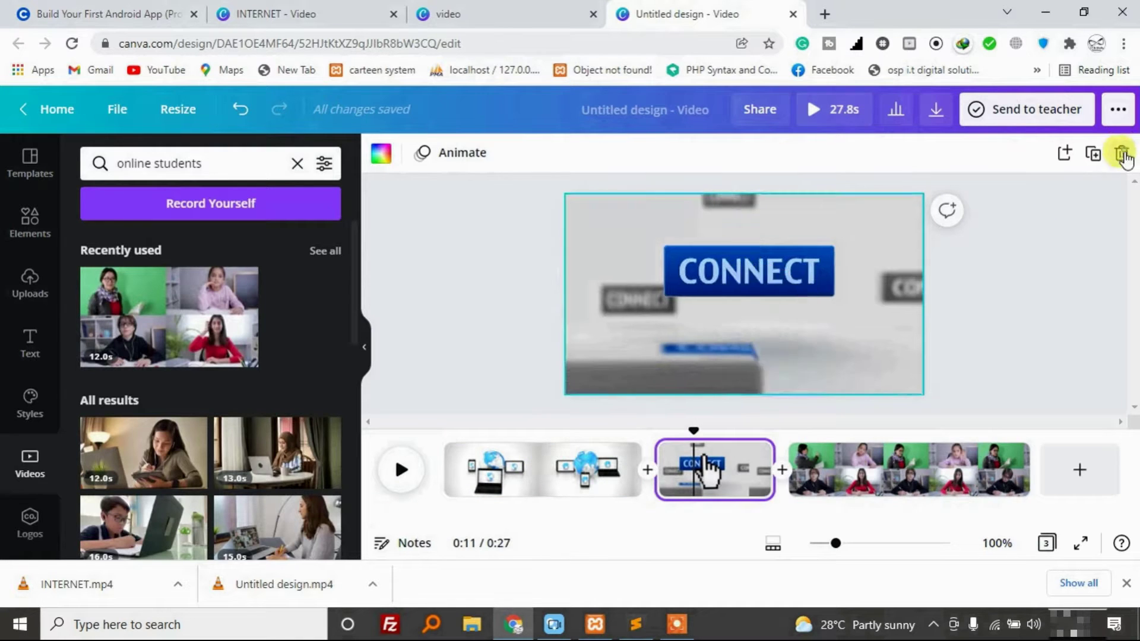
{"action": "left_click", "coordinate": [1122, 154]}
Trim the globe-and-devices page to 4.1 s, shorten the online students page for a 10.4 s video, and preview the result
{"action": "left_click", "coordinate": [499, 466]}
{"action": "left_click_drag", "start_coordinate": [634, 462], "coordinate": [515, 442]}
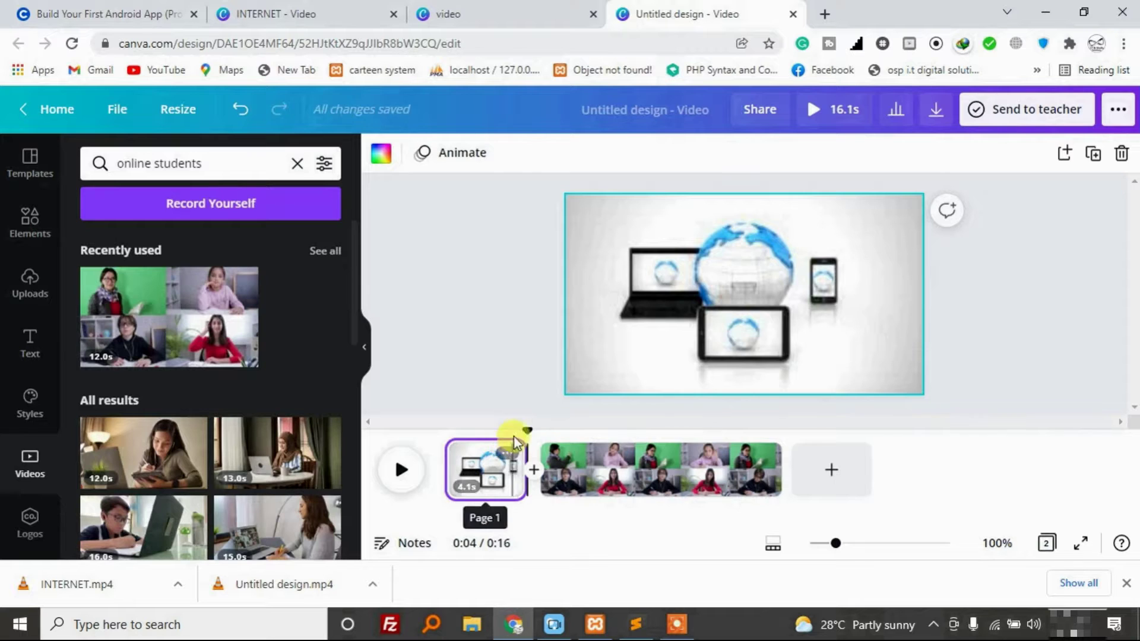
{"action": "left_click", "coordinate": [624, 469]}
{"action": "left_click_drag", "start_coordinate": [777, 466], "coordinate": [666, 461]}
{"action": "left_click", "coordinate": [481, 432]}
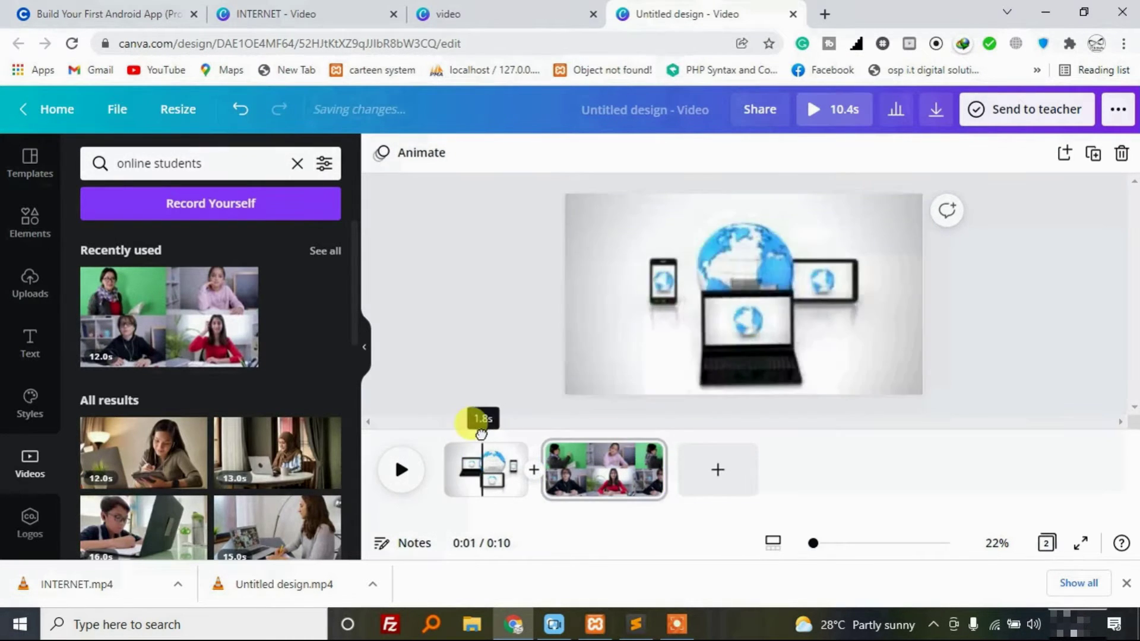
{"action": "key", "text": "space"}
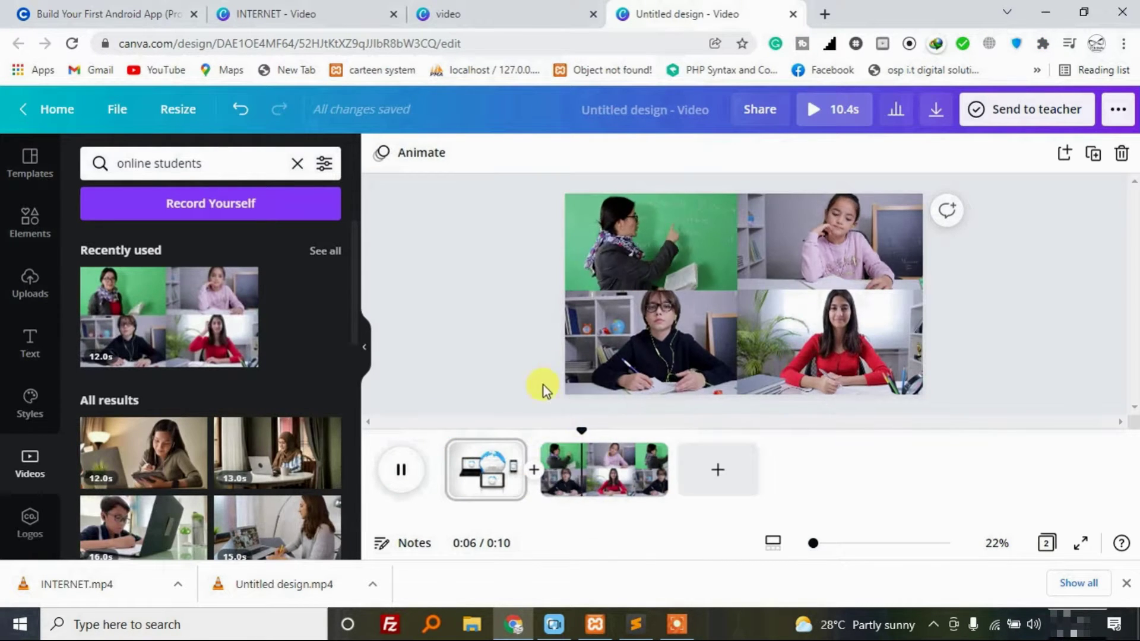
Switch to Movavi and check the arm-wrestling, INTERNET and final clips on the video track
{"action": "left_click", "coordinate": [550, 628]}
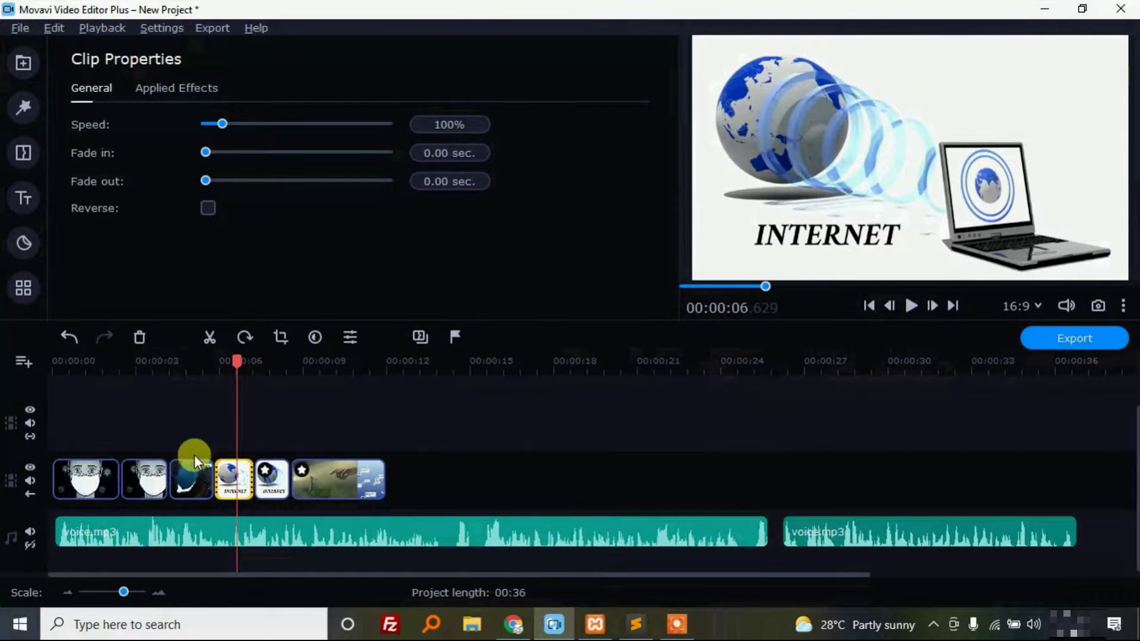
{"action": "left_click", "coordinate": [196, 478]}
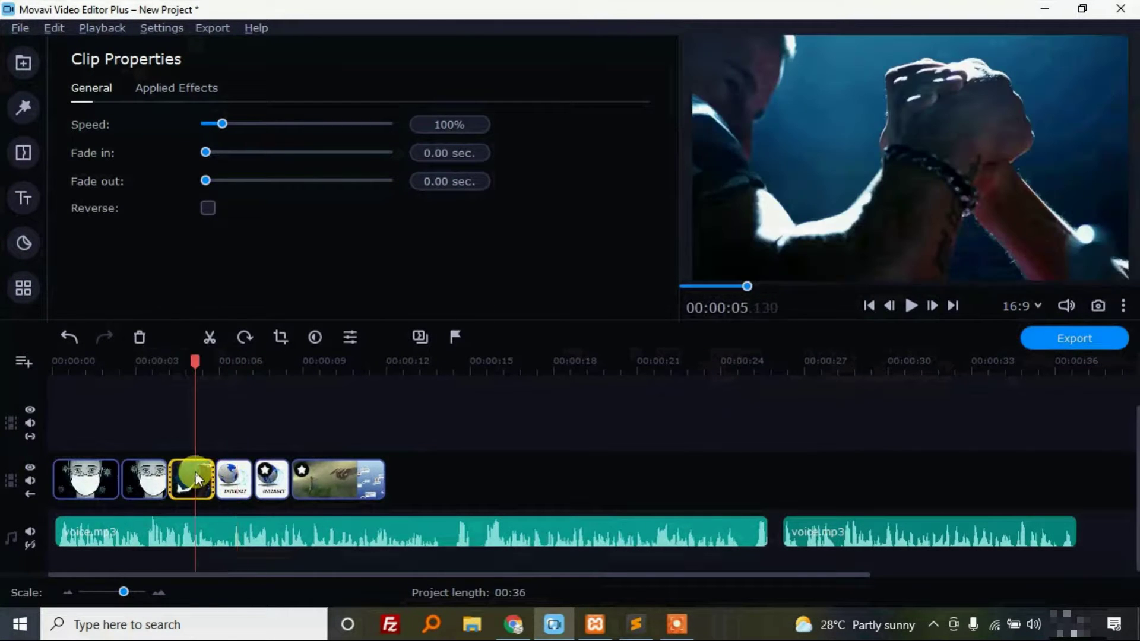
{"action": "left_click", "coordinate": [228, 482]}
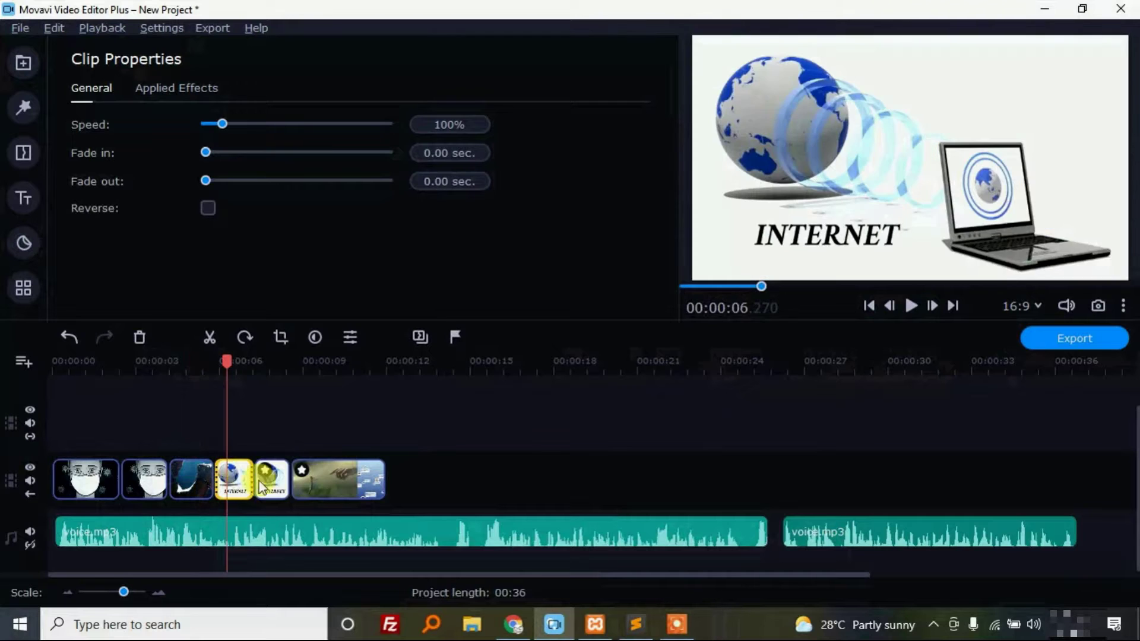
{"action": "left_click", "coordinate": [275, 493]}
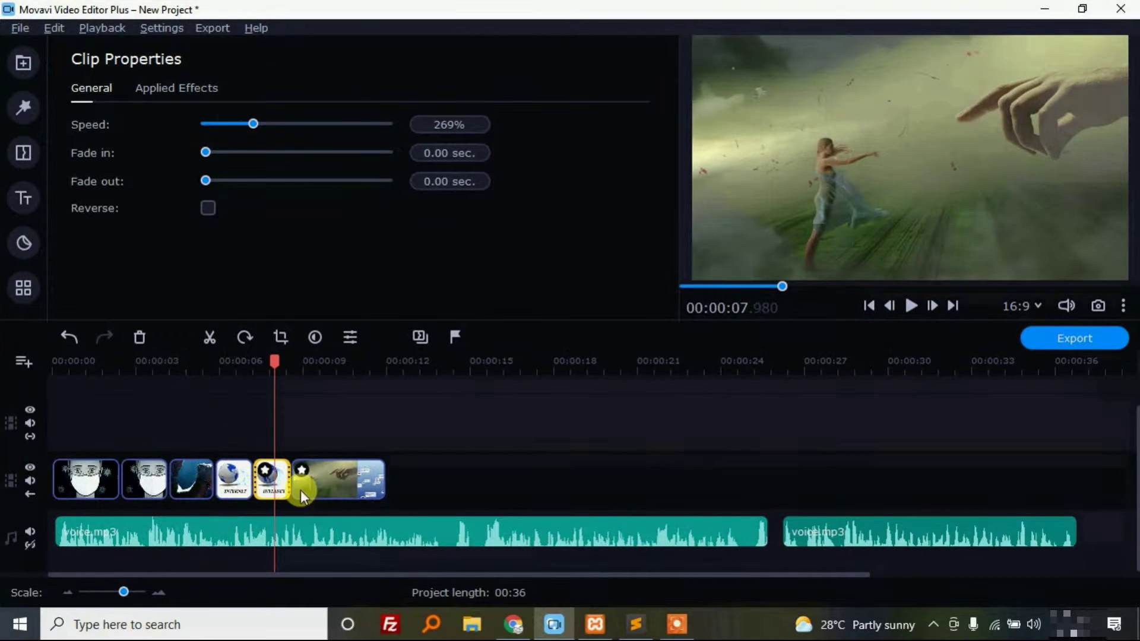
{"action": "left_click", "coordinate": [372, 502]}
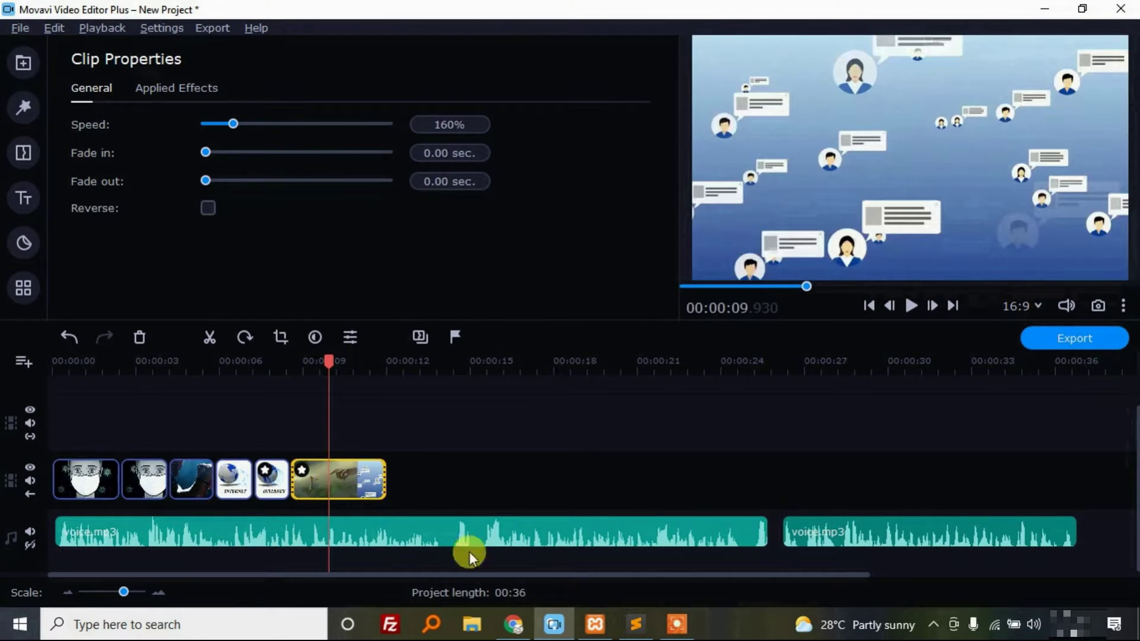
Switch to Canva and download the design as an MP4, saving it to the Desktop as Untitled design (1)
{"action": "left_click", "coordinate": [545, 630]}
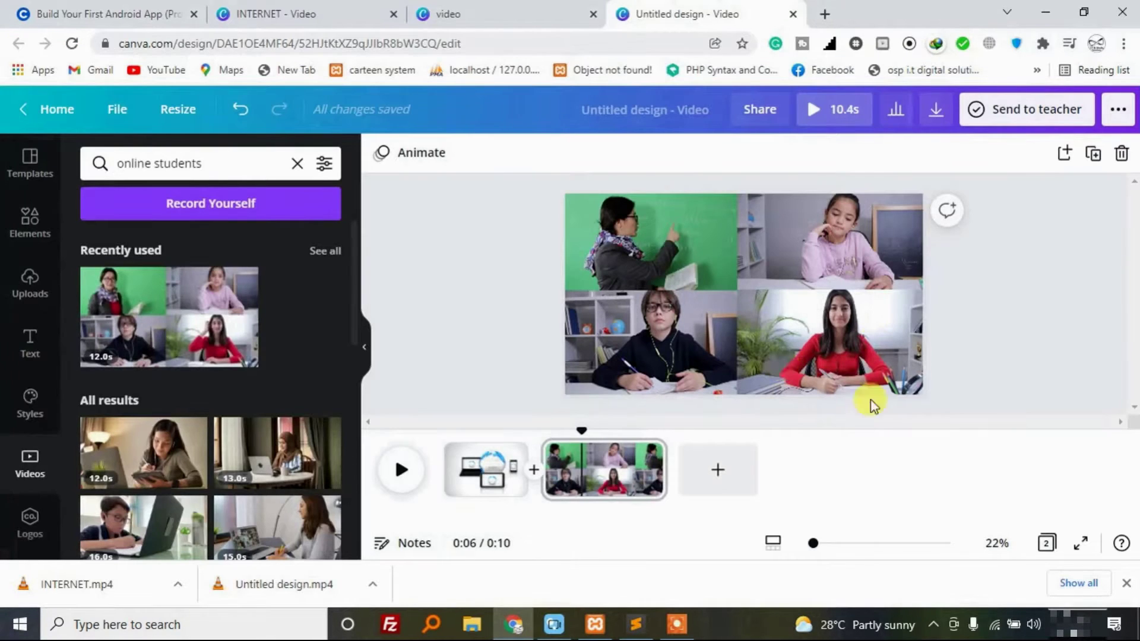
{"action": "left_click", "coordinate": [933, 119]}
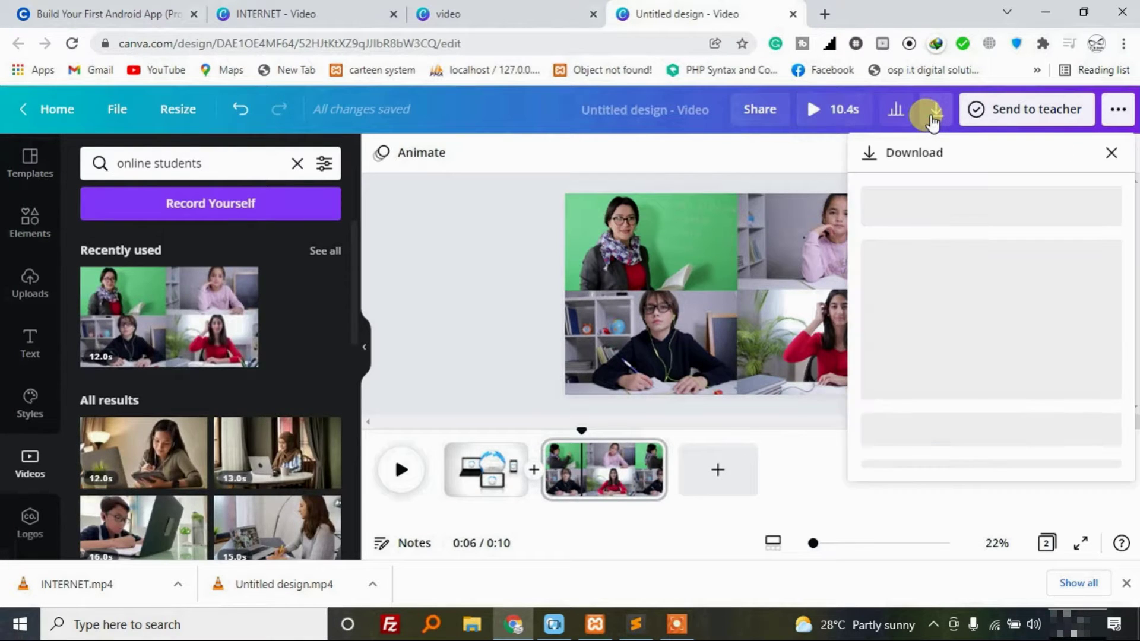
{"action": "left_click", "coordinate": [995, 370]}
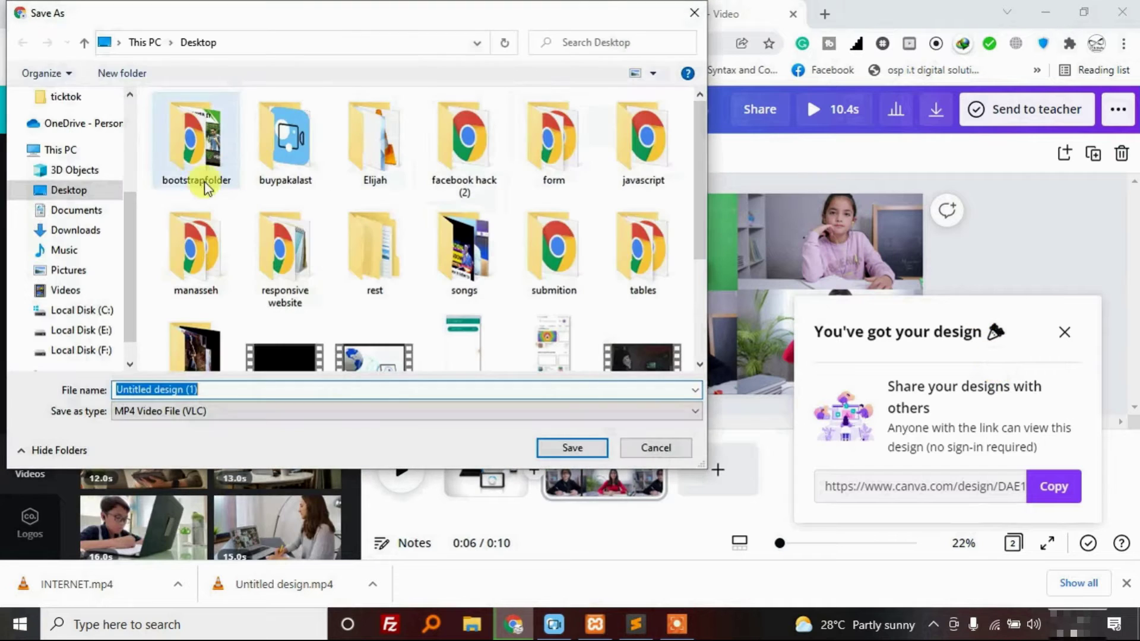
{"action": "left_click", "coordinate": [569, 447]}
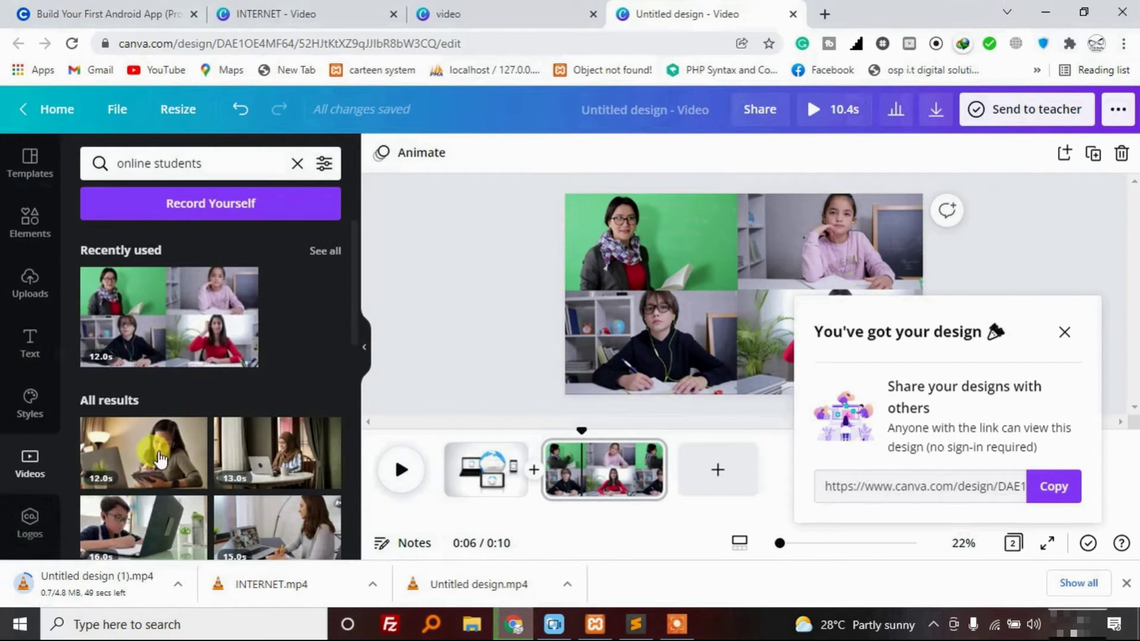
Bring the downloaded Untitled design (1).mp4 into the Movavi timeline and place it on the overlay track starting above the first INTERNET clip
{"action": "left_click", "coordinate": [95, 586]}
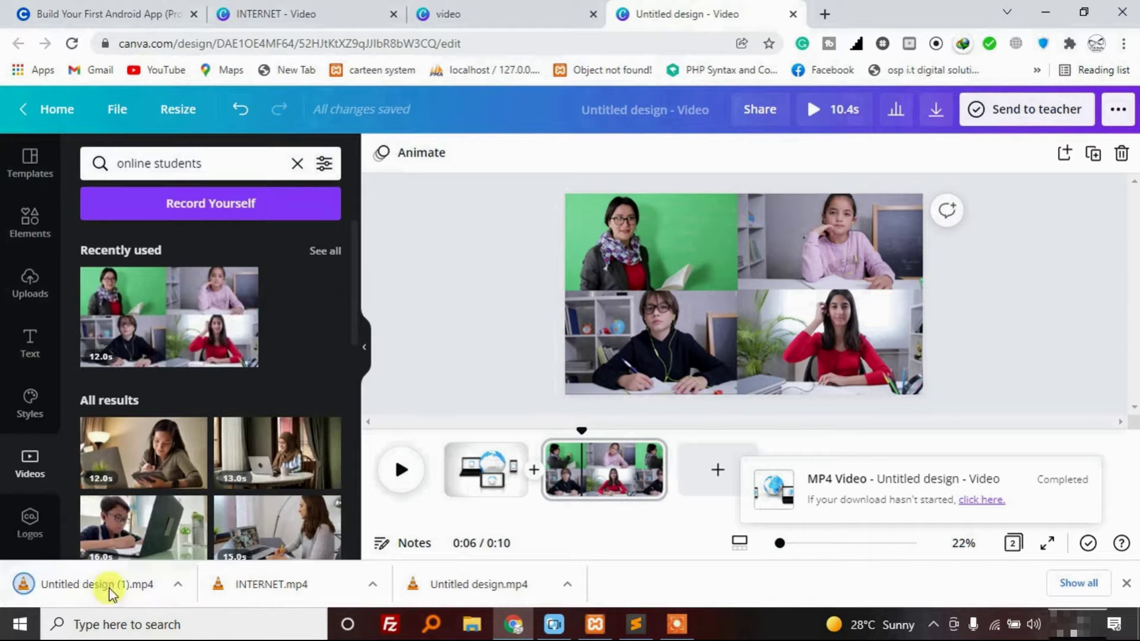
{"action": "left_click_drag", "start_coordinate": [94, 590], "coordinate": [511, 479]}
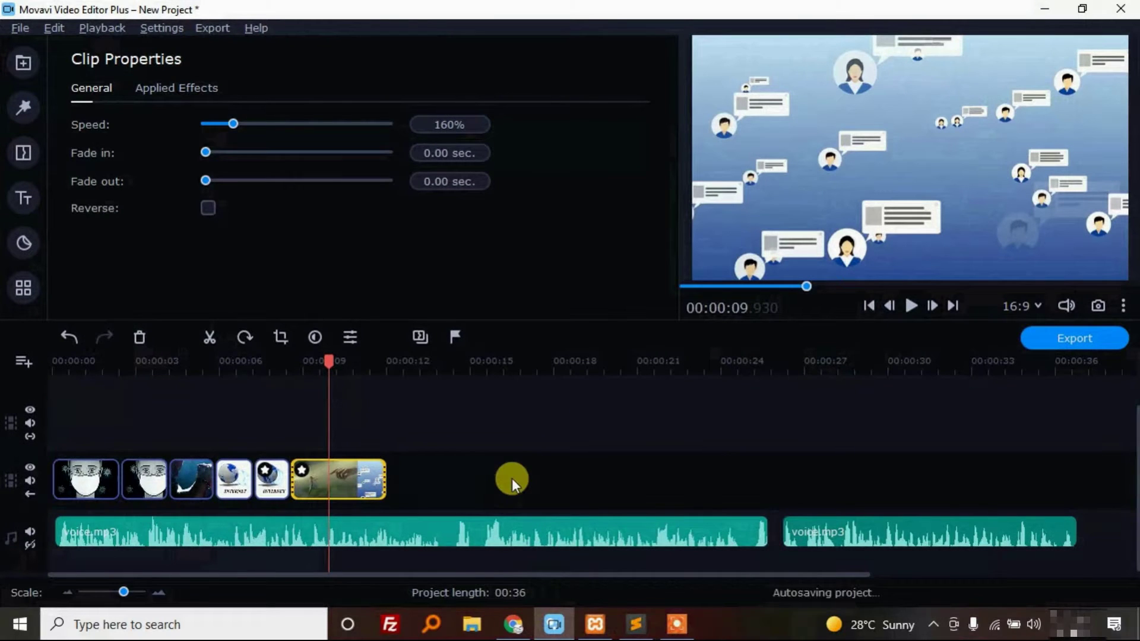
{"action": "left_click", "coordinate": [432, 514]}
{"action": "left_click", "coordinate": [410, 430]}
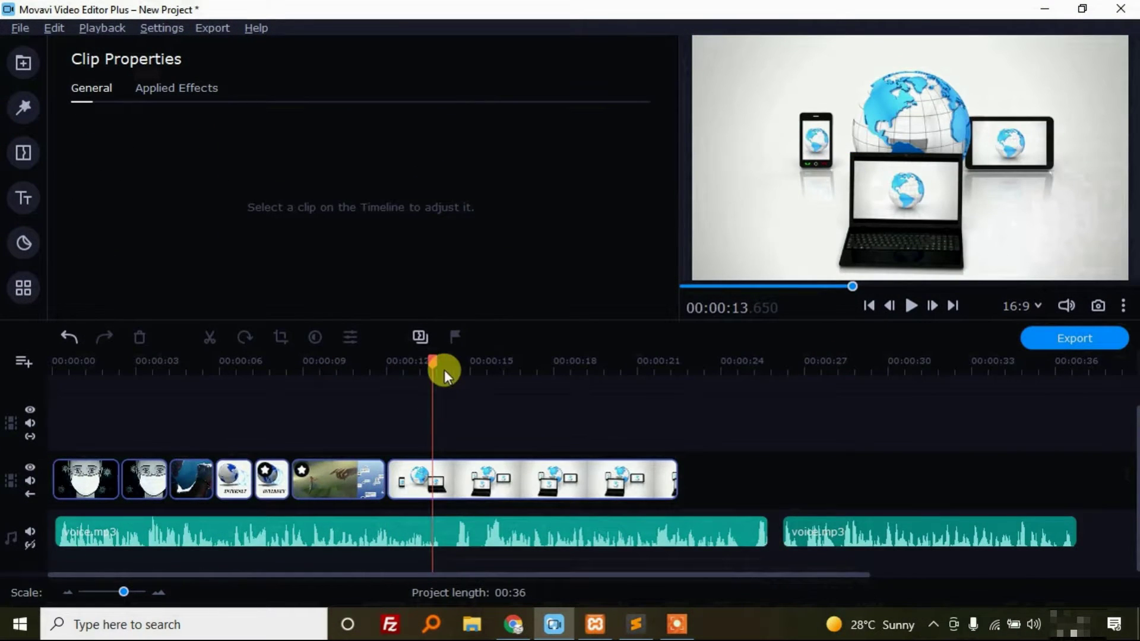
{"action": "left_click_drag", "start_coordinate": [429, 367], "coordinate": [456, 366]}
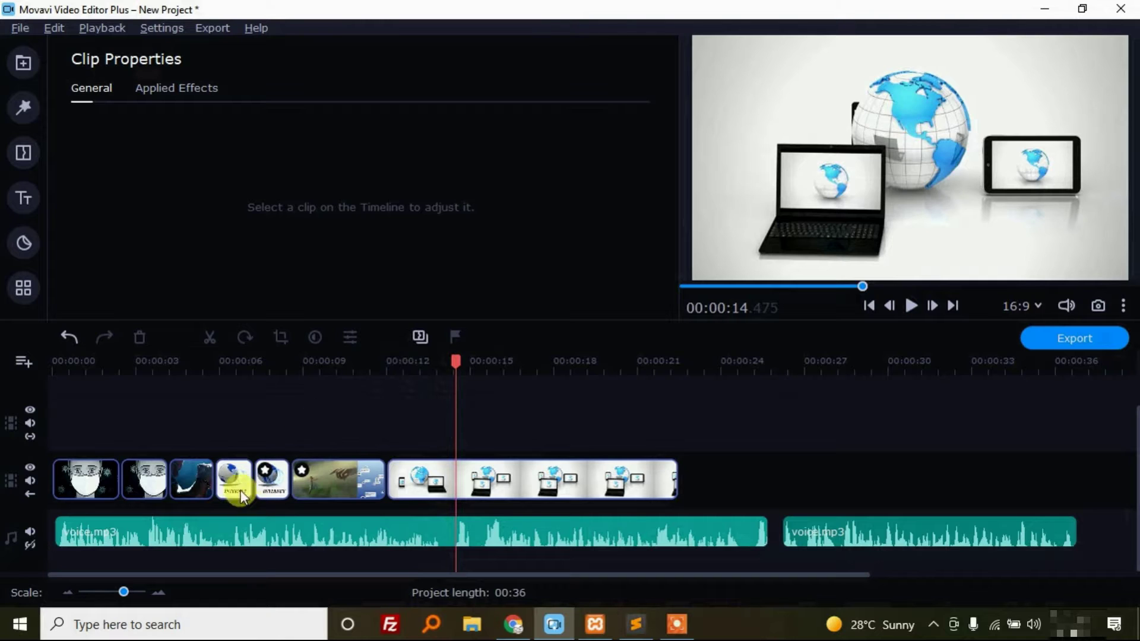
{"action": "left_click_drag", "start_coordinate": [481, 487], "coordinate": [253, 411]}
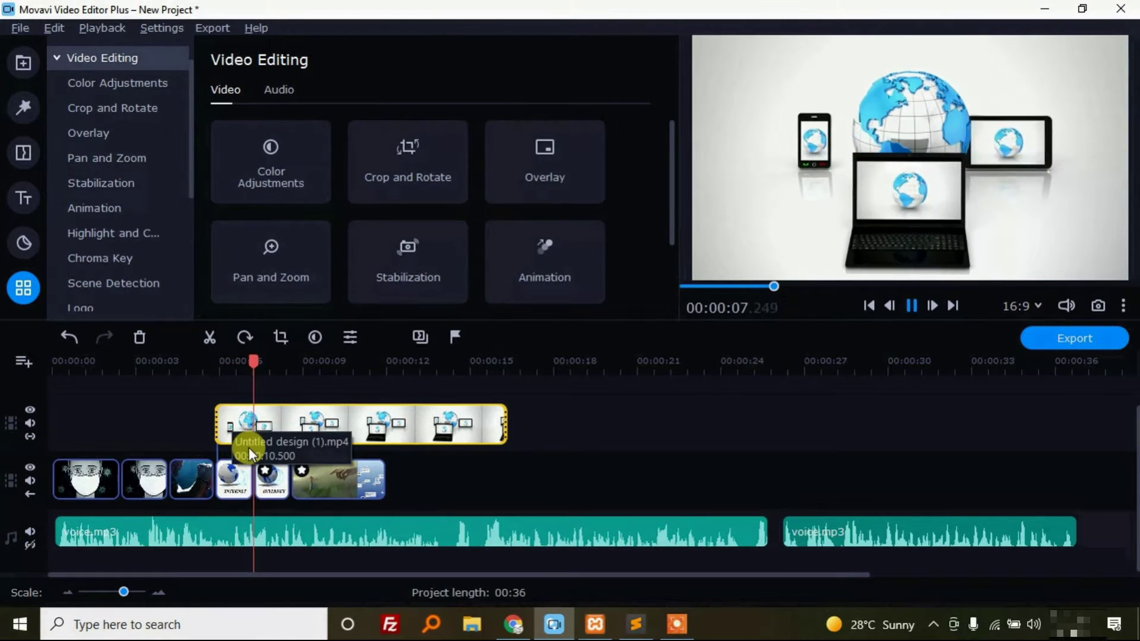
Split the overlay clip and the second INTERNET clip beneath it at about 7.87 s
{"action": "left_click", "coordinate": [211, 339]}
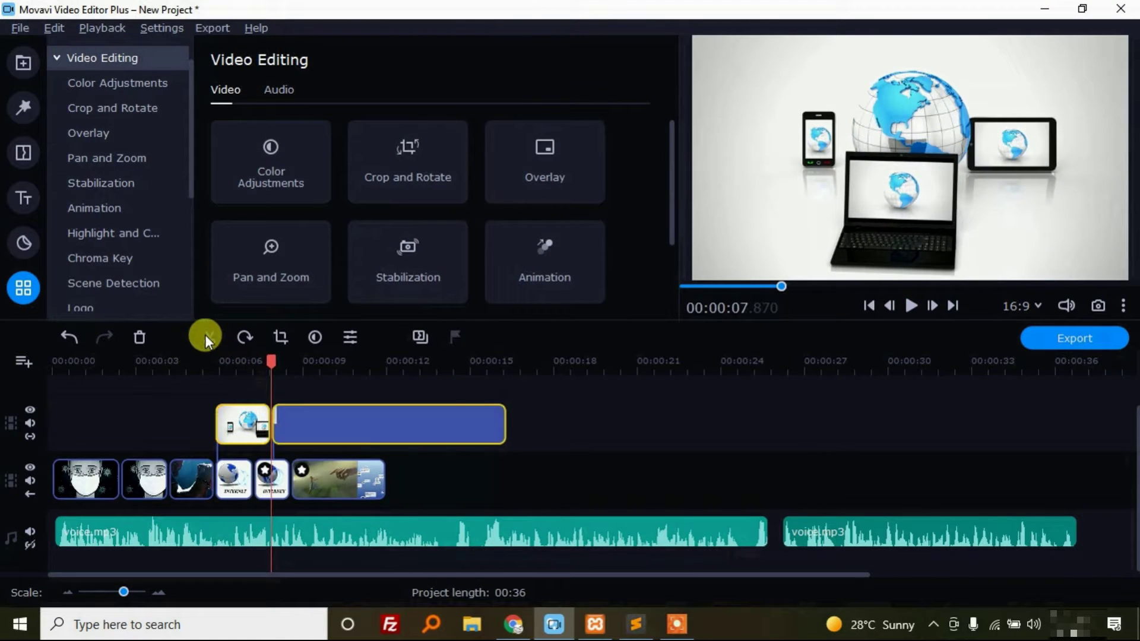
{"action": "left_click", "coordinate": [264, 488]}
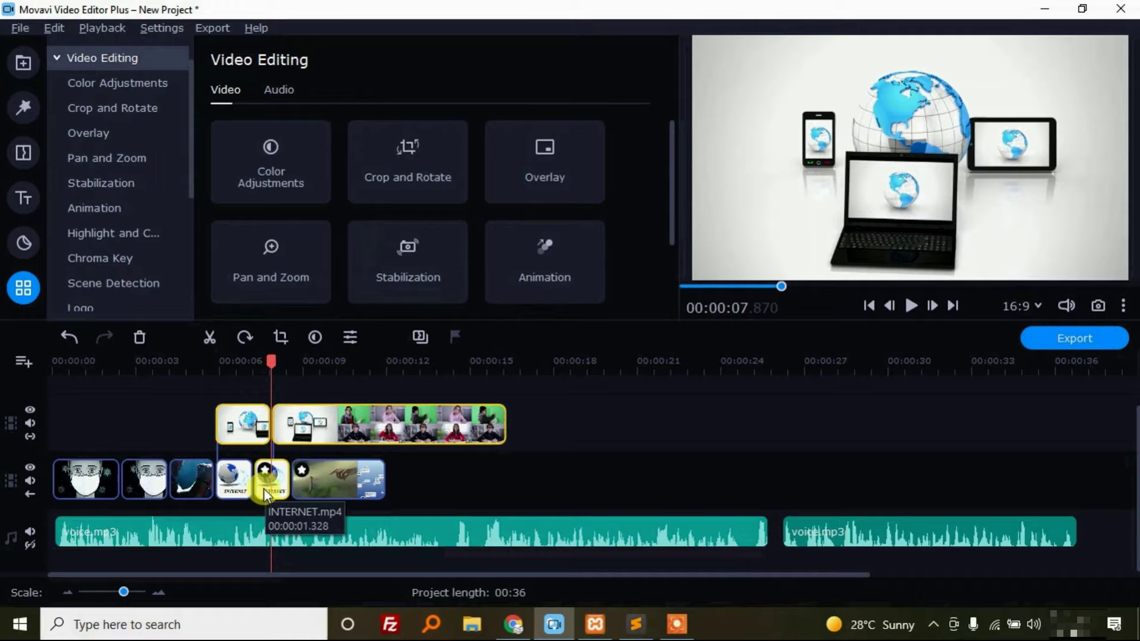
{"action": "left_click", "coordinate": [209, 338]}
Move the overlay part containing the students to the end of the main video track and shift the globe-and-devices part to about 7.6 s
{"action": "left_click_drag", "start_coordinate": [330, 427], "coordinate": [429, 487]}
{"action": "left_click_drag", "start_coordinate": [256, 426], "coordinate": [304, 428]}
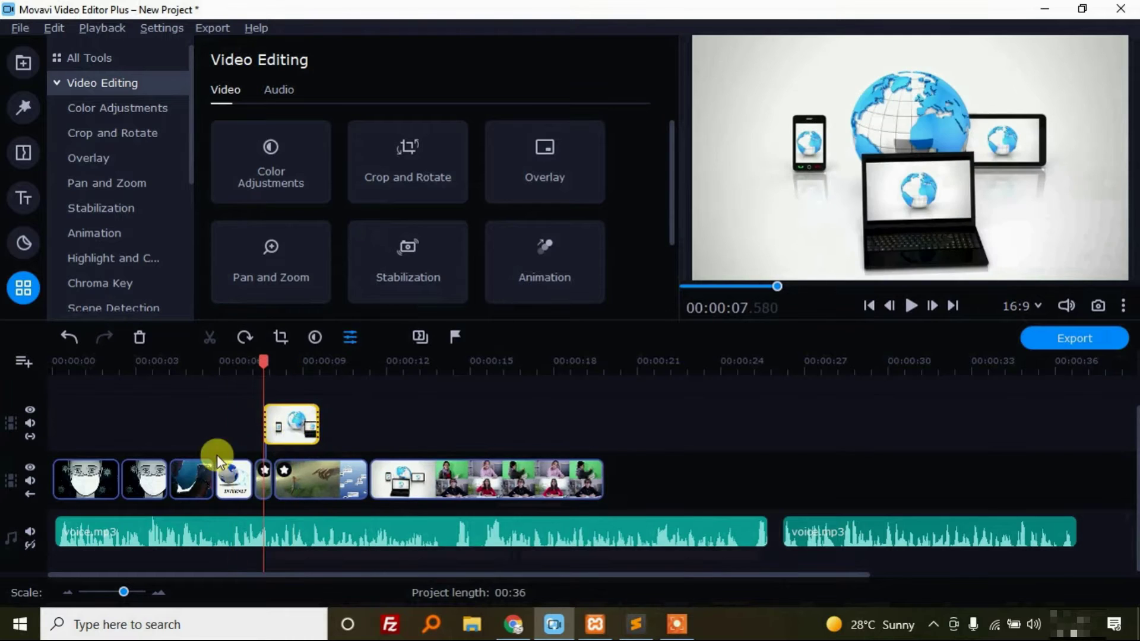
Delete the INTERNET clip following the hooded-figure clip and move the globe-and-devices overlay clip into its place on the main video track
{"action": "left_click", "coordinate": [230, 479]}
{"action": "key", "text": "Delete"}
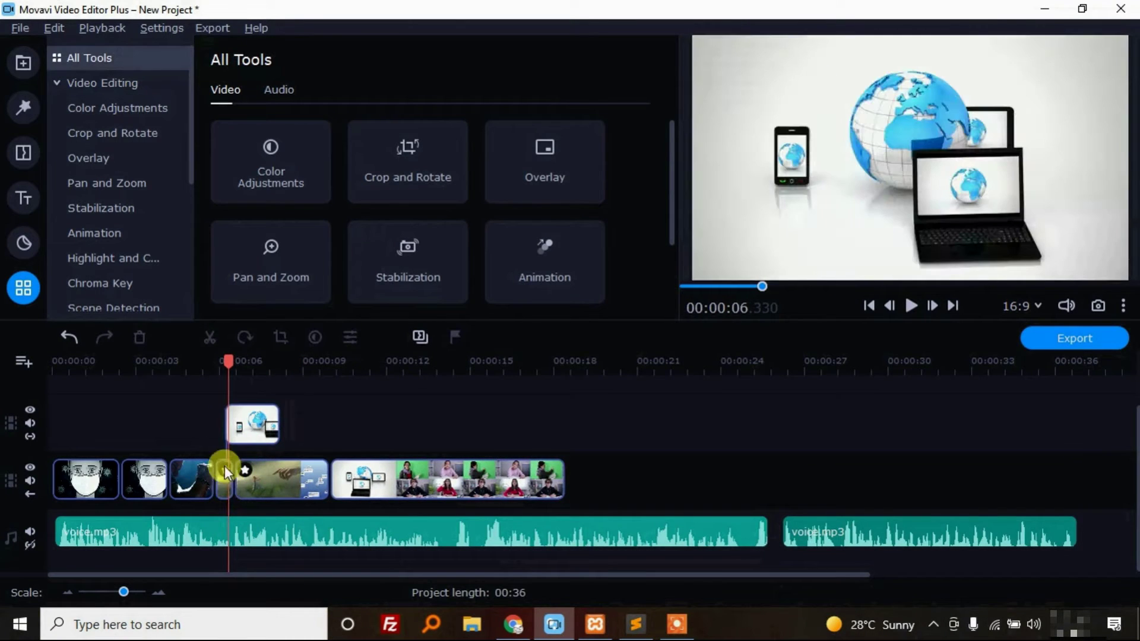
{"action": "left_click_drag", "start_coordinate": [235, 436], "coordinate": [233, 469]}
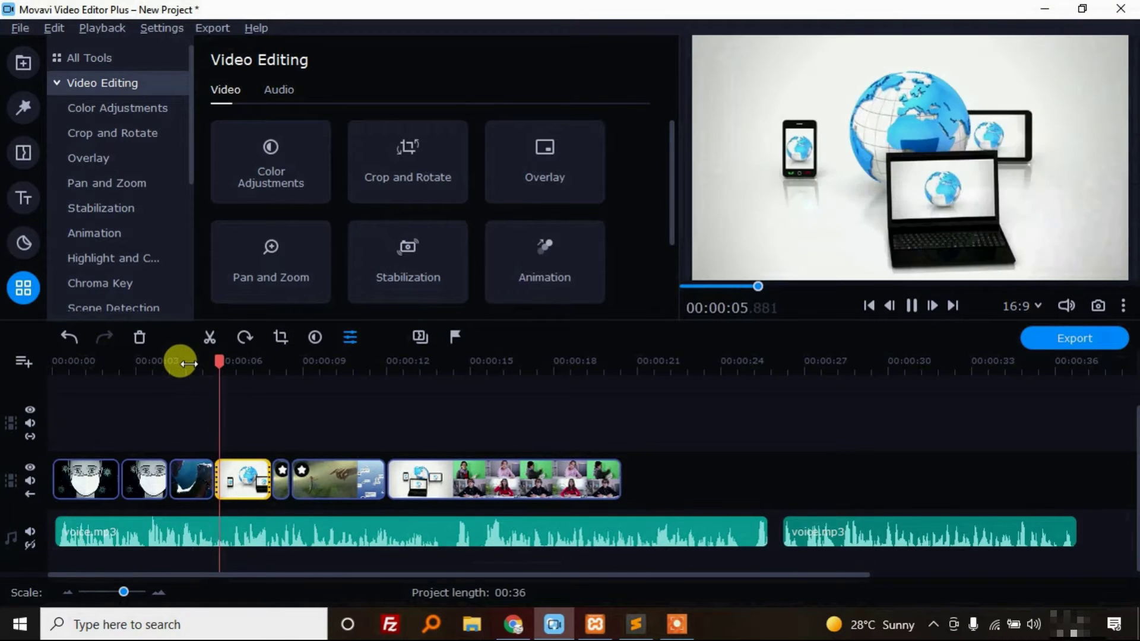
Split the last clip at about 14.18 s, where the students begin, and remove its leading globe-and-devices part
{"action": "left_click", "coordinate": [443, 475]}
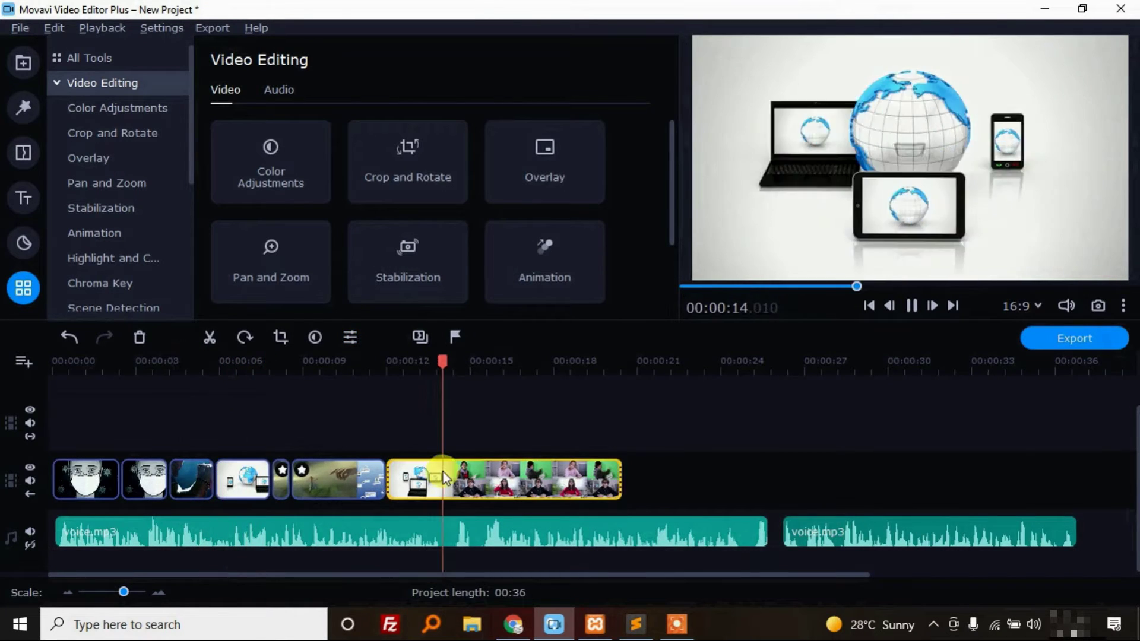
{"action": "key", "text": "space"}
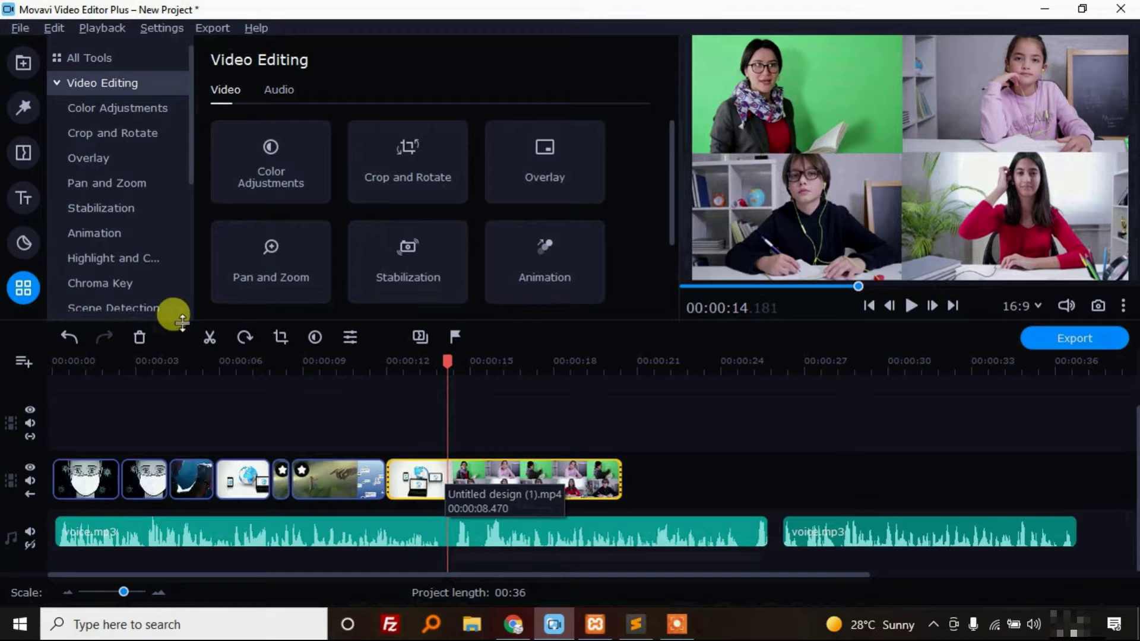
{"action": "left_click", "coordinate": [209, 341]}
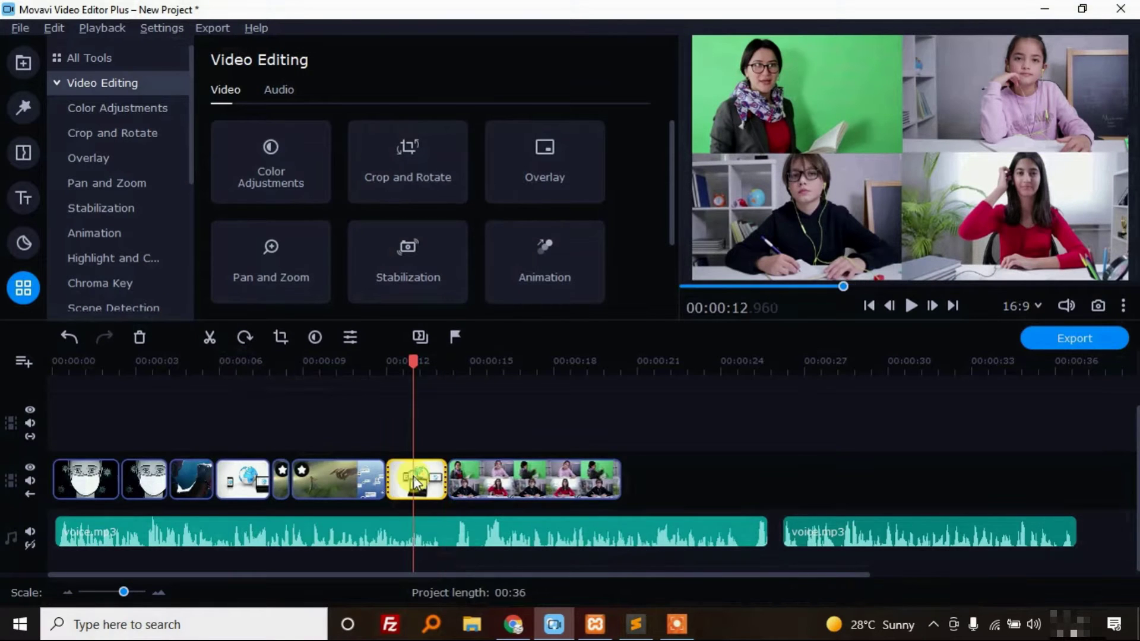
{"action": "left_click_drag", "start_coordinate": [418, 482], "coordinate": [462, 488]}
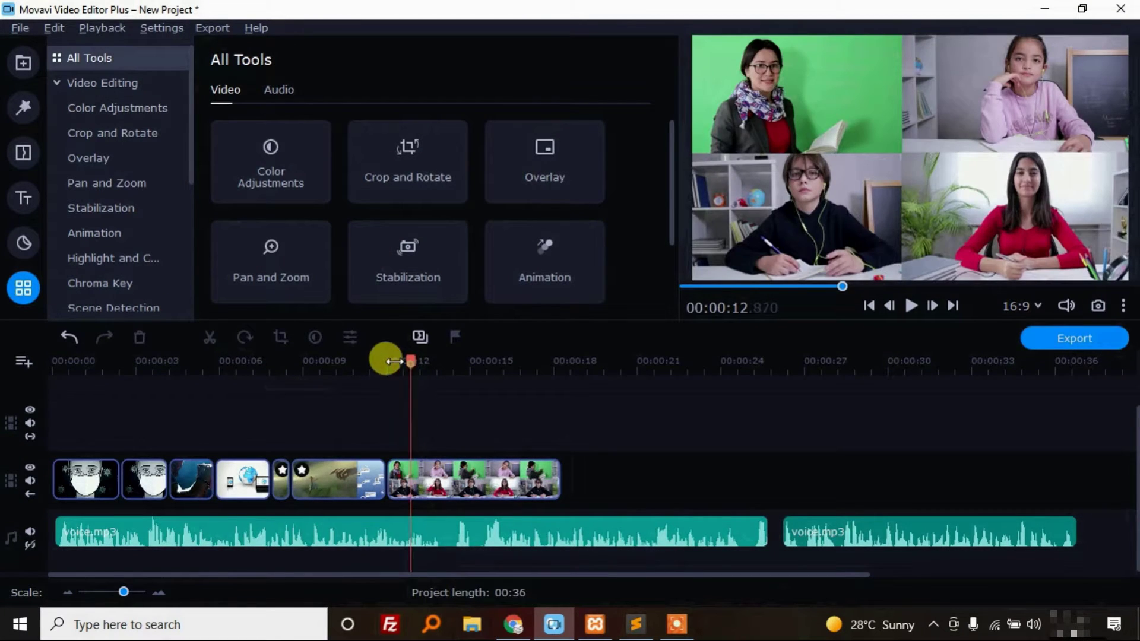
Set the students clip's speed to 178% so it ends at about 15.54 s, and play the result against the voice-over
{"action": "key", "text": "space"}
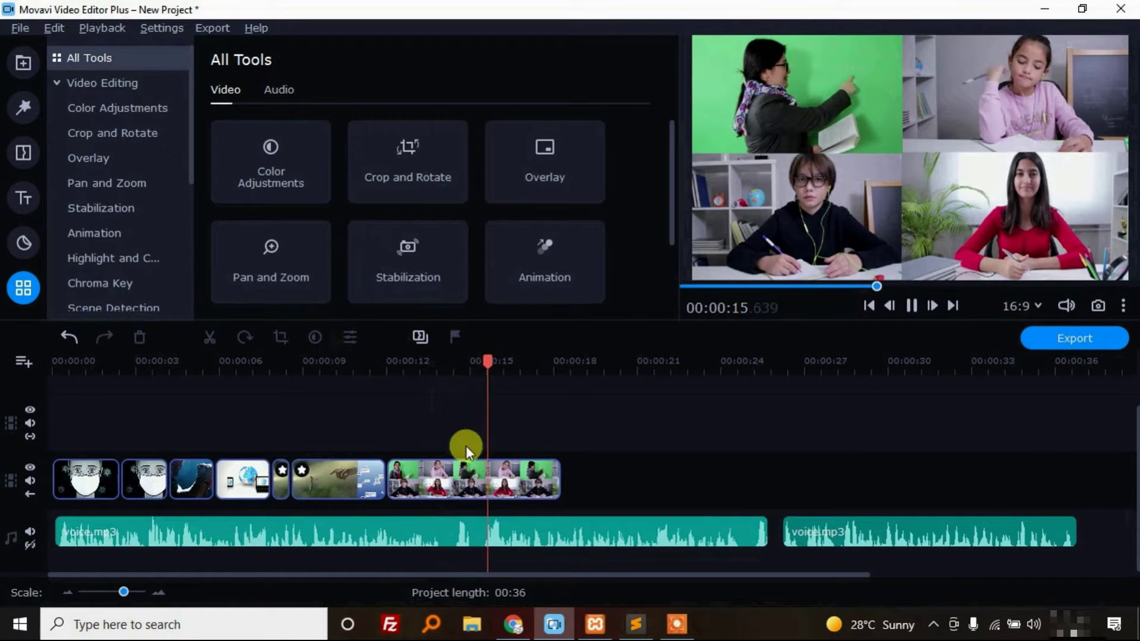
{"action": "left_click", "coordinate": [486, 483]}
{"action": "left_click", "coordinate": [349, 340]}
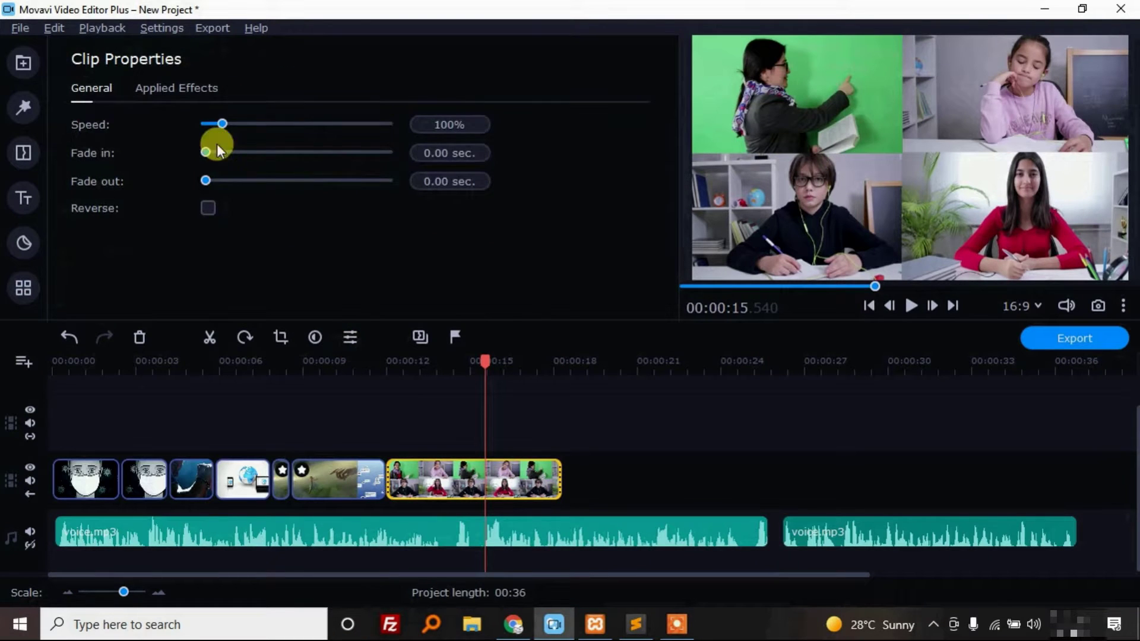
{"action": "left_click_drag", "start_coordinate": [220, 126], "coordinate": [236, 125]}
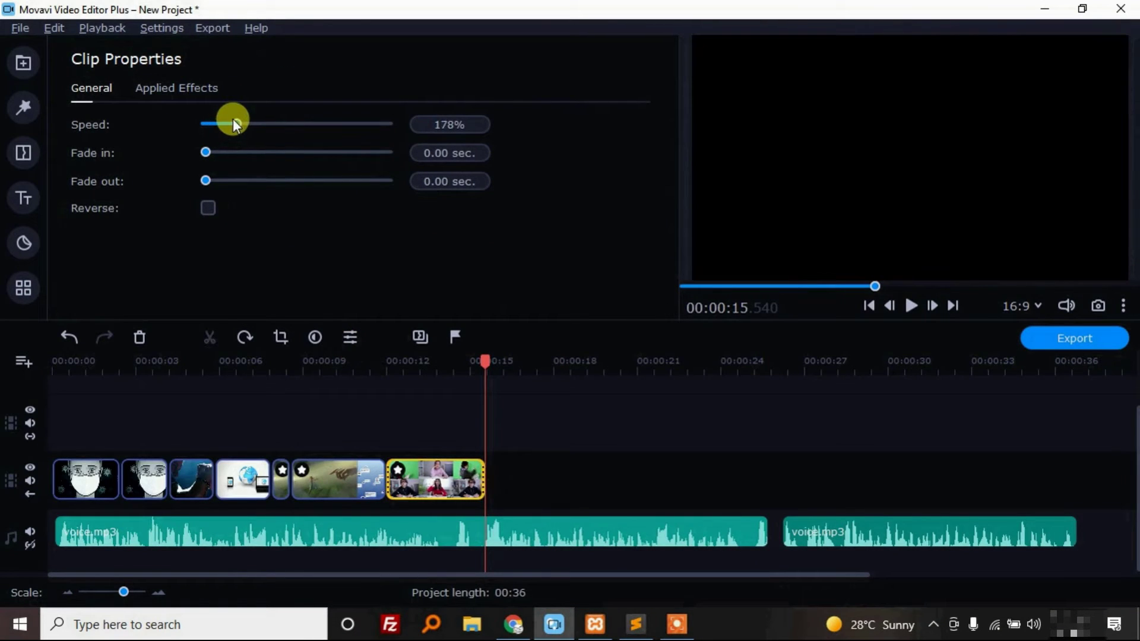
{"action": "left_click", "coordinate": [395, 368]}
{"action": "key", "text": "space"}
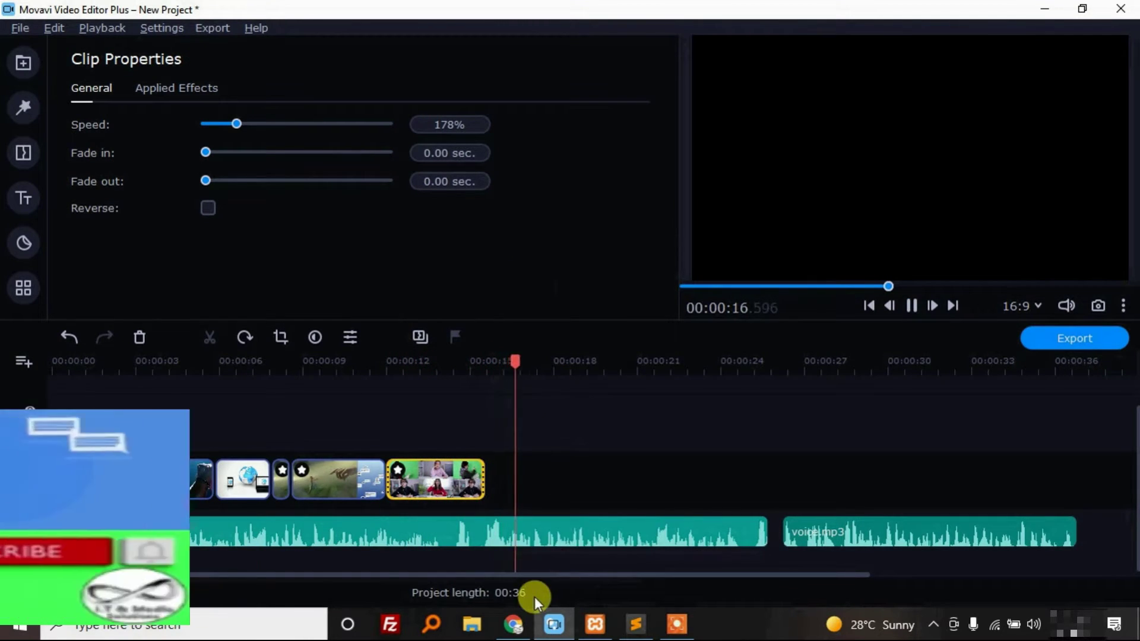
Switch to Canva and search the video library for money
{"action": "left_click", "coordinate": [552, 630]}
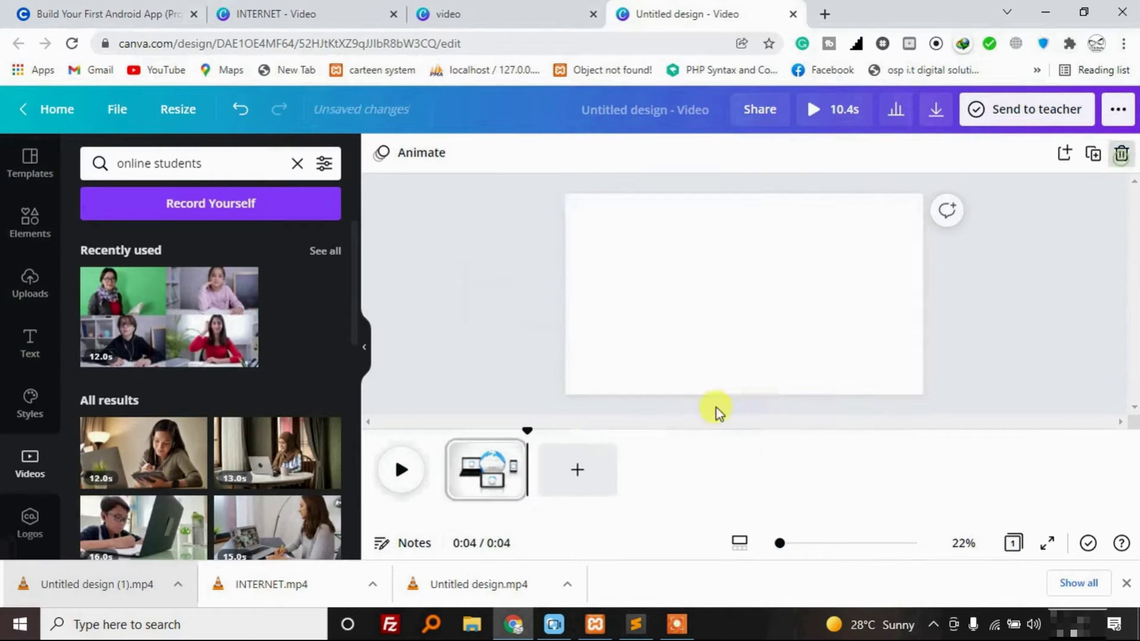
{"action": "left_click", "coordinate": [22, 458]}
{"action": "left_click", "coordinate": [213, 169]}
{"action": "type", "text": "money"}
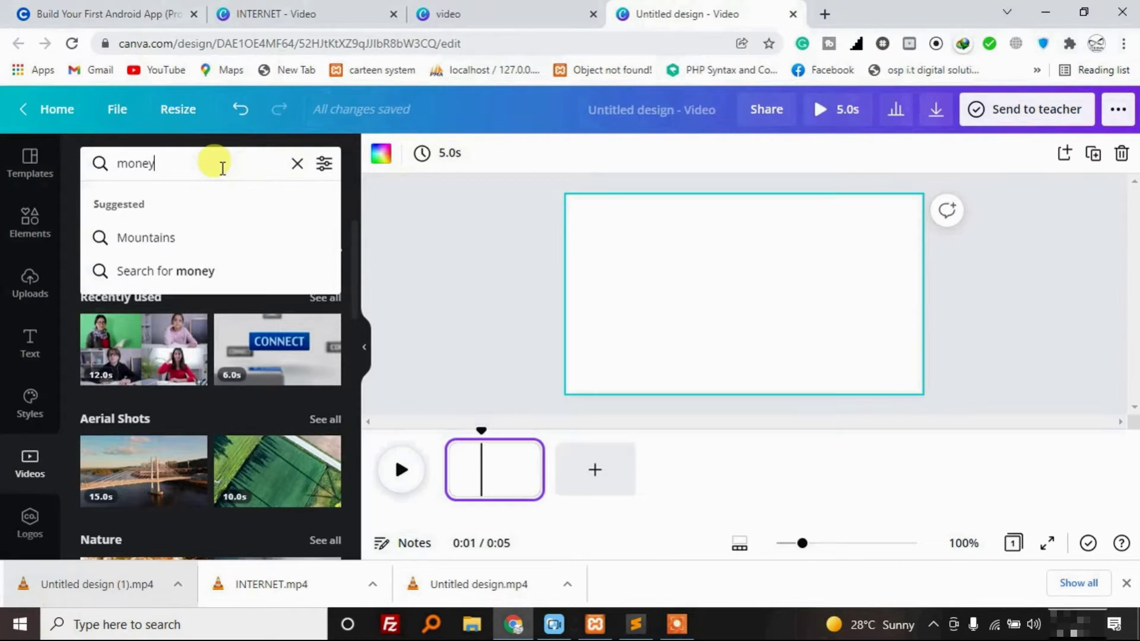
{"action": "key", "text": "Return"}
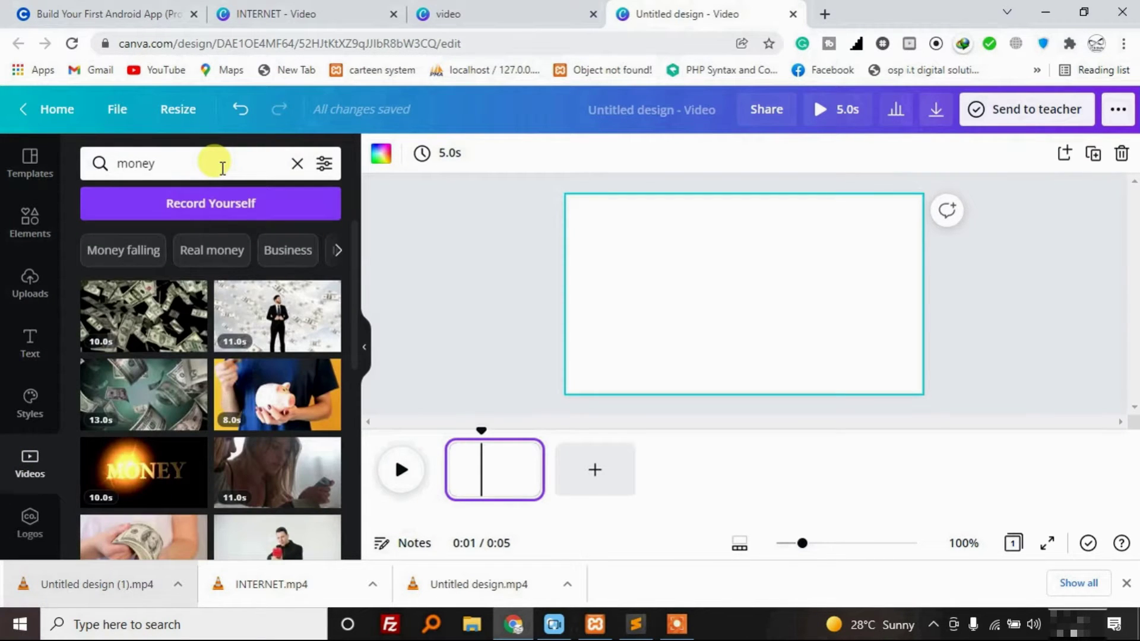
Add the 10-second falling dollar bills video, enlarge it to fill the page, and trim it to 5.5 s
{"action": "left_click", "coordinate": [131, 326]}
{"action": "left_click_drag", "start_coordinate": [601, 214], "coordinate": [566, 195]}
{"action": "left_click_drag", "start_coordinate": [886, 375], "coordinate": [923, 394]}
{"action": "left_click_drag", "start_coordinate": [641, 469], "coordinate": [552, 469]}
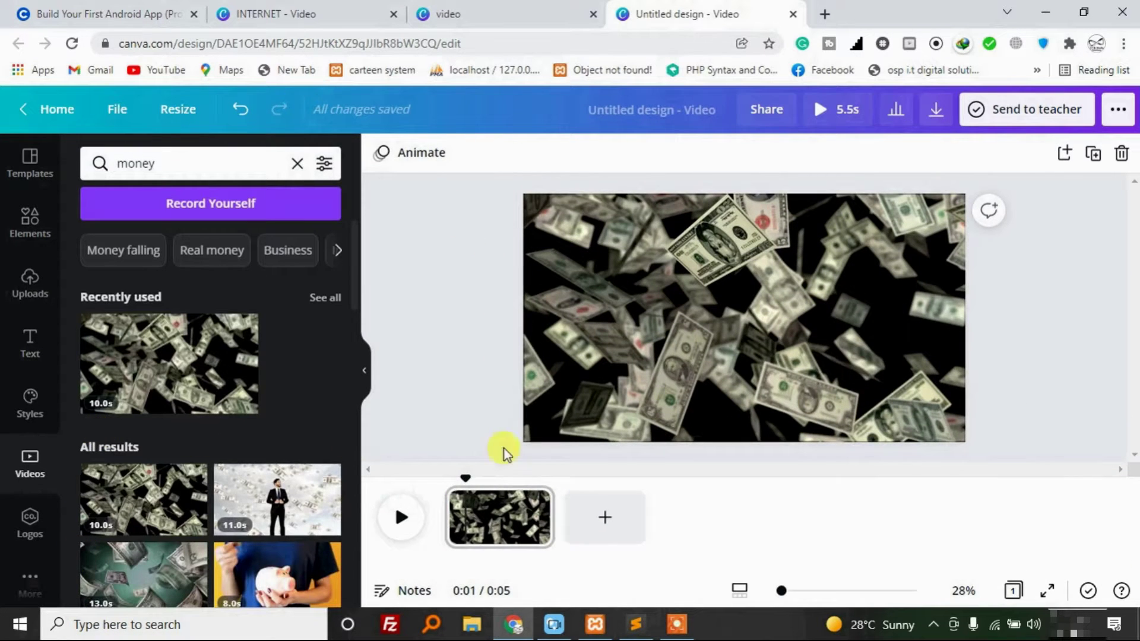
Switch to Movavi, listen to the voice-over up to about 18.4 s, and return to Canva
{"action": "left_click", "coordinate": [553, 625]}
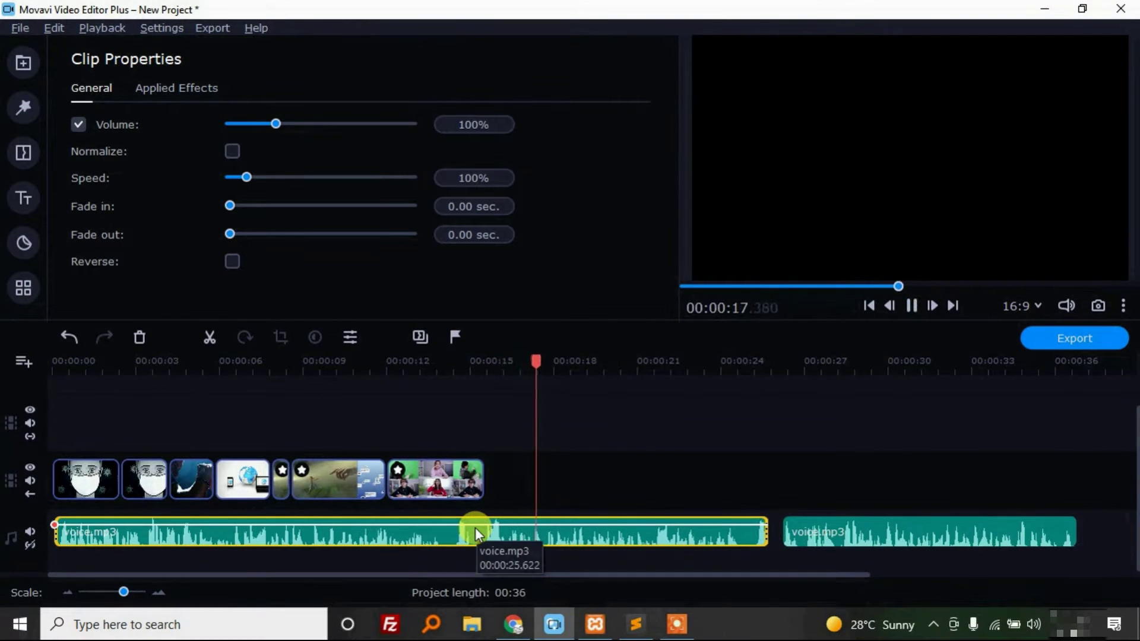
{"action": "key", "text": "space"}
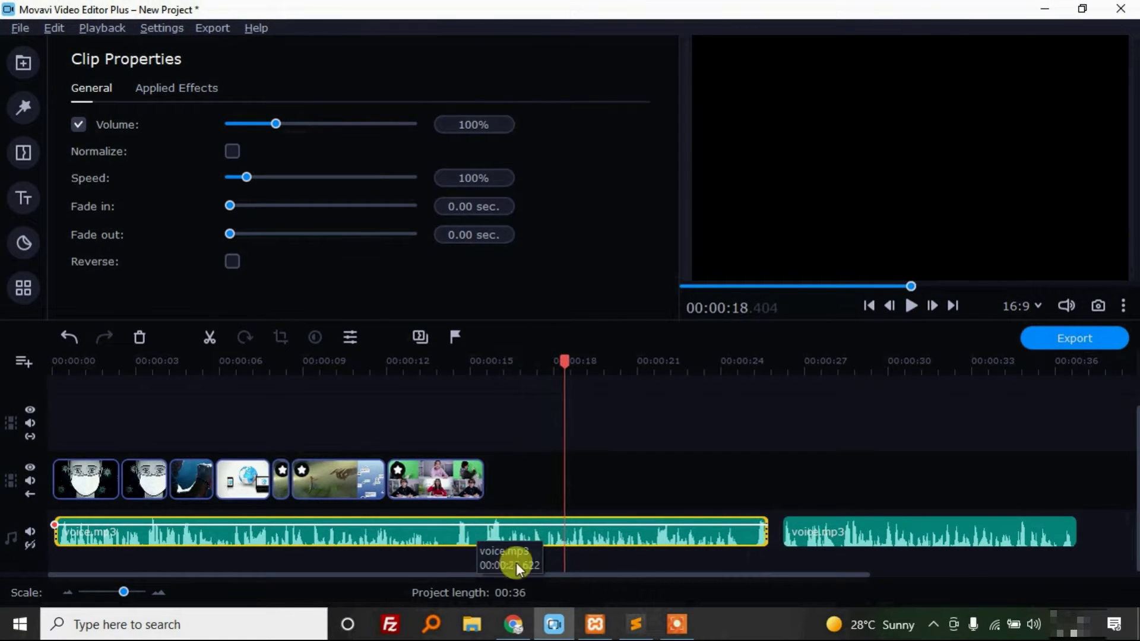
{"action": "left_click", "coordinate": [554, 624]}
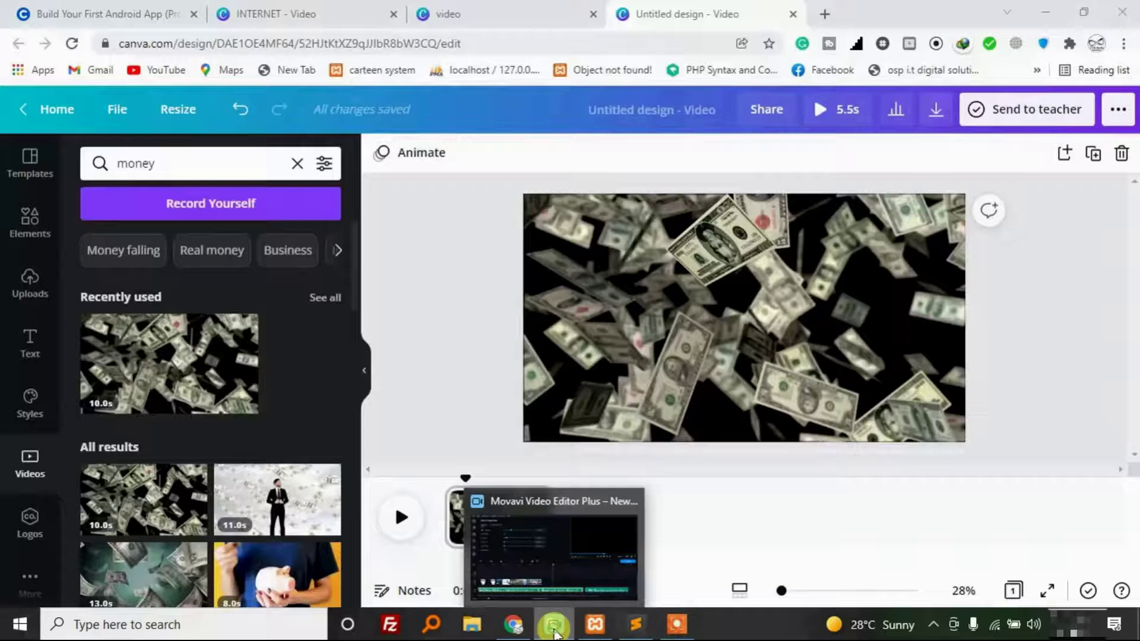
Search the video library for pay and add a second blank page to the design
{"action": "left_click", "coordinate": [297, 163]}
{"action": "type", "text": "pay"}
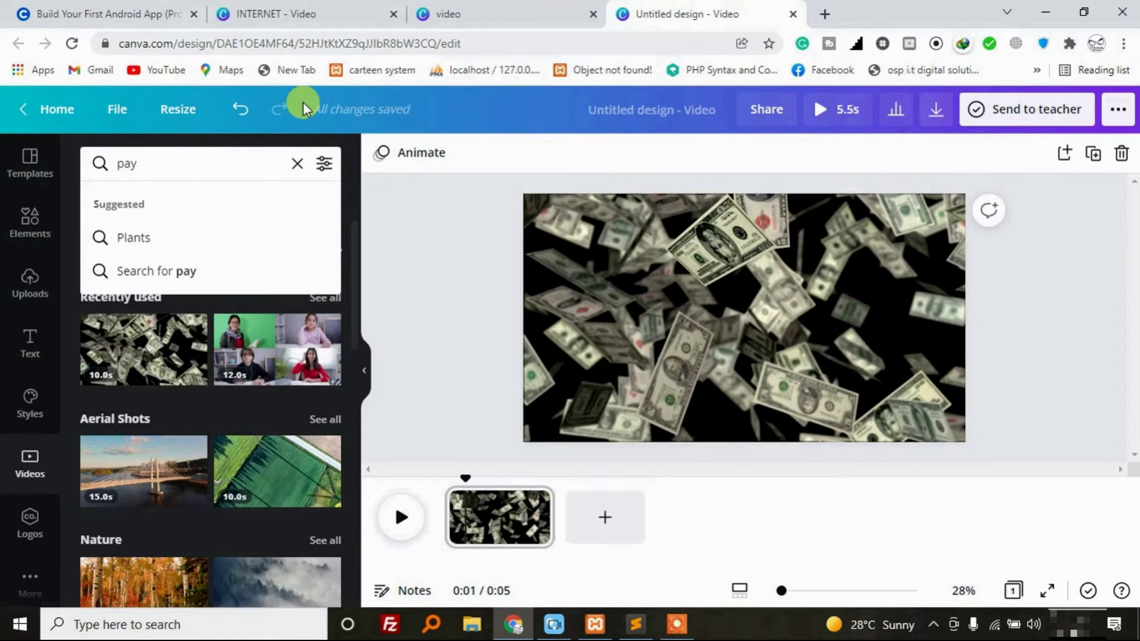
{"action": "key", "text": "Return"}
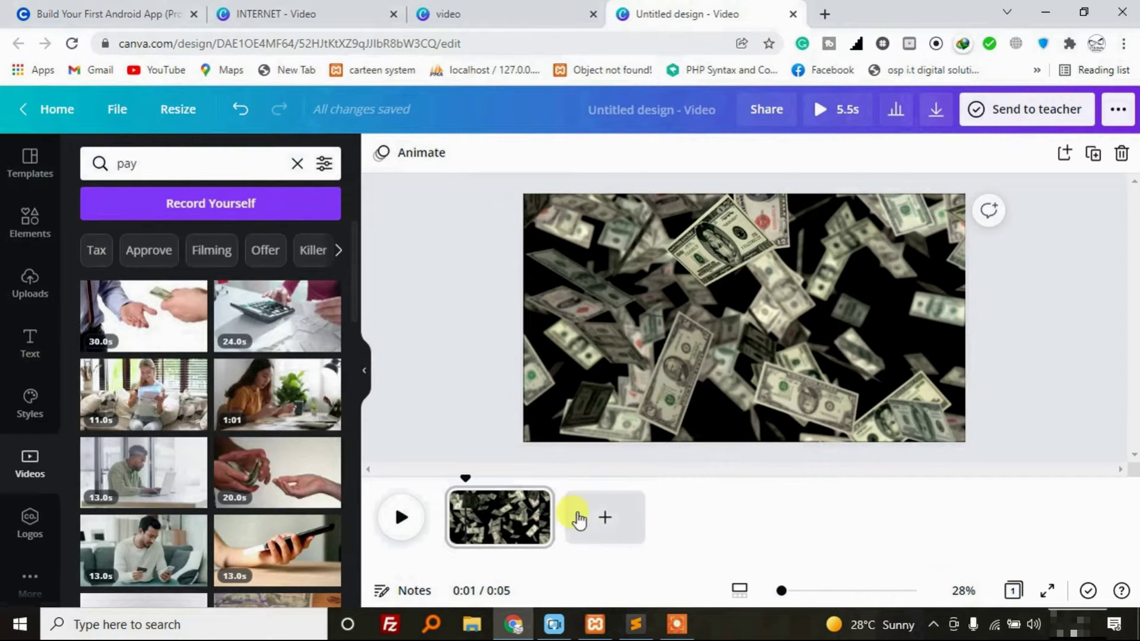
{"action": "left_click", "coordinate": [603, 518]}
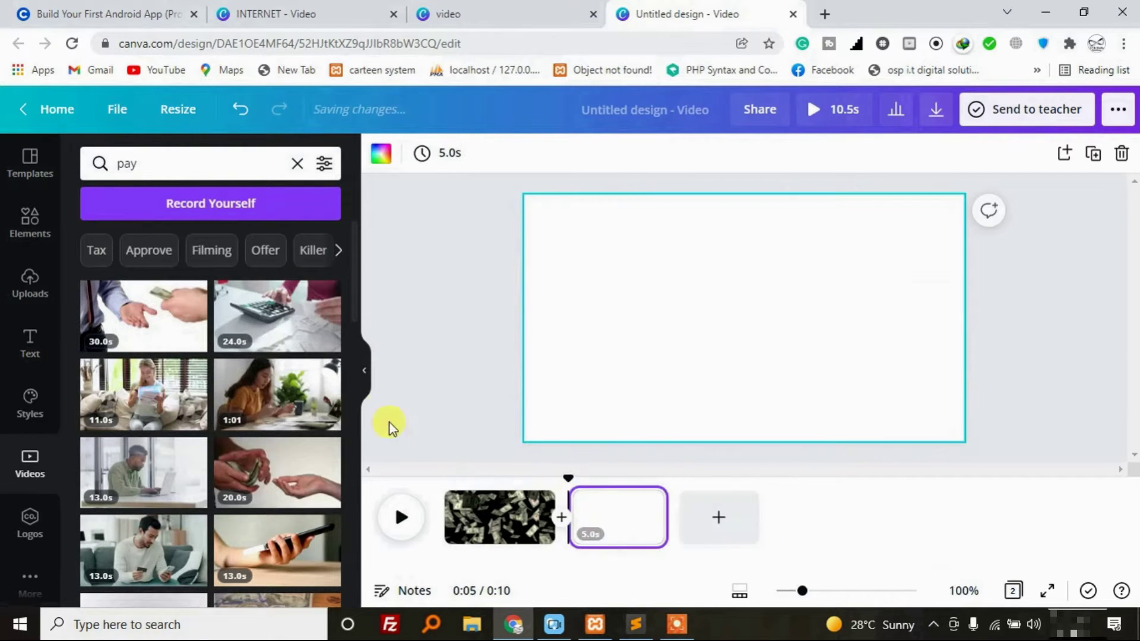
Add the 30-second video of hands exchanging cash, fill the second page with it, trim the design to 10.1 s, and preview both pages
{"action": "left_click", "coordinate": [152, 318]}
{"action": "left_click_drag", "start_coordinate": [570, 223], "coordinate": [517, 197]}
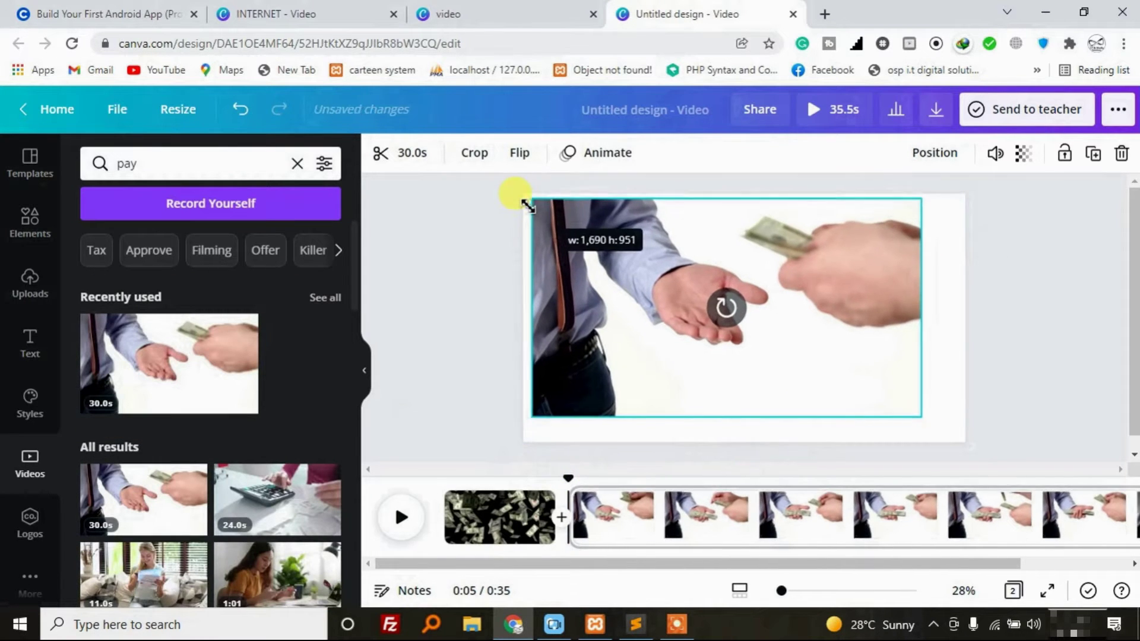
{"action": "left_click_drag", "start_coordinate": [921, 417], "coordinate": [968, 454]}
{"action": "scroll", "coordinate": [903, 564], "scroll_direction": "right", "scroll_amount": 3}
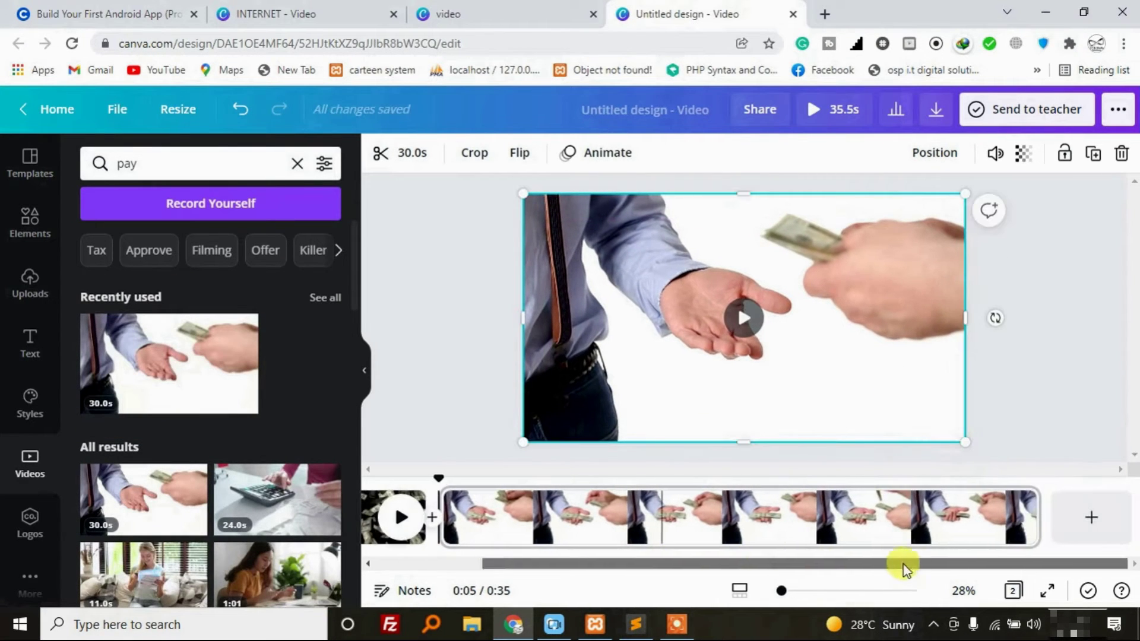
{"action": "left_click_drag", "start_coordinate": [1032, 497], "coordinate": [526, 520]}
{"action": "left_click", "coordinate": [401, 517]}
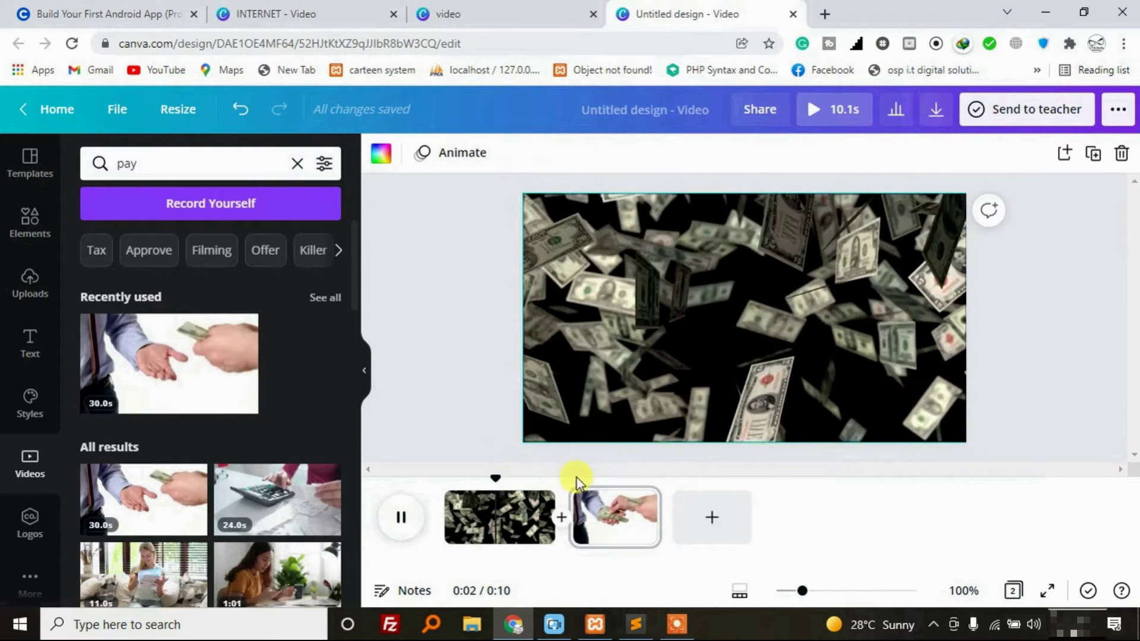
{"action": "left_click", "coordinate": [456, 511]}
{"action": "left_click", "coordinate": [597, 520]}
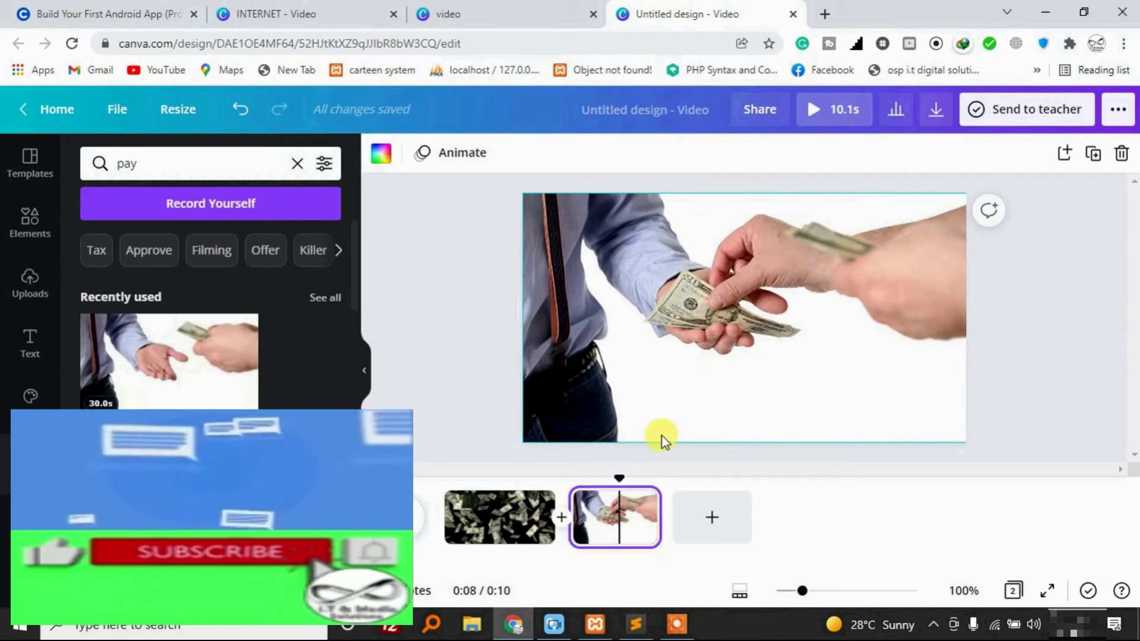
Add a third blank page to the design and search the video library for Africa
{"action": "left_click", "coordinate": [710, 517]}
{"action": "left_click", "coordinate": [298, 163]}
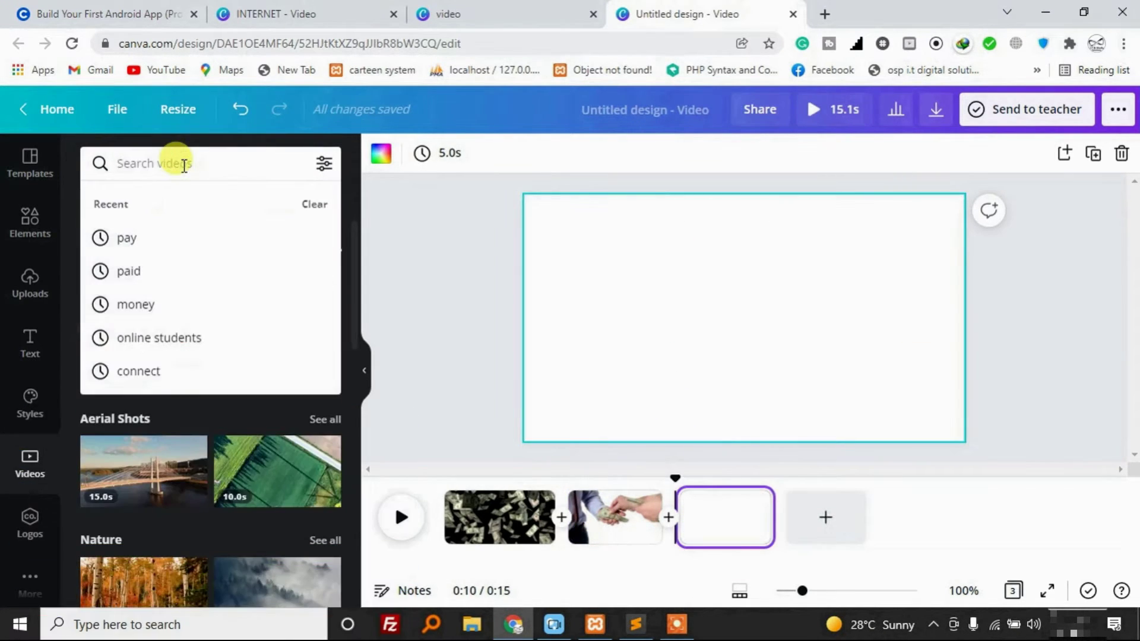
{"action": "type", "text": "Africa"}
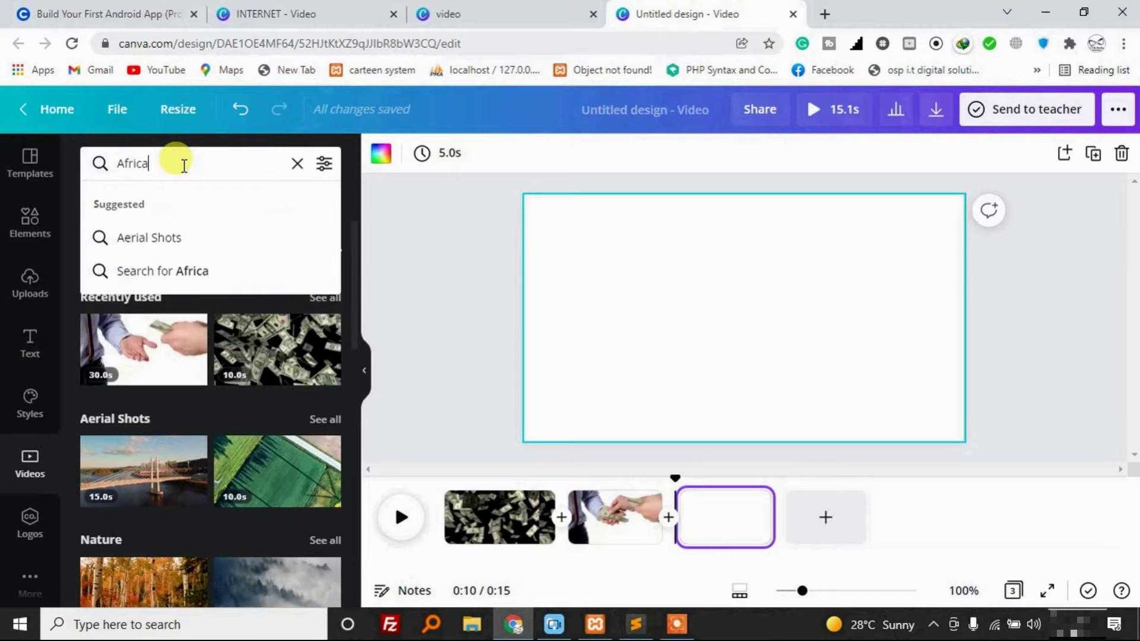
{"action": "key", "text": "Return"}
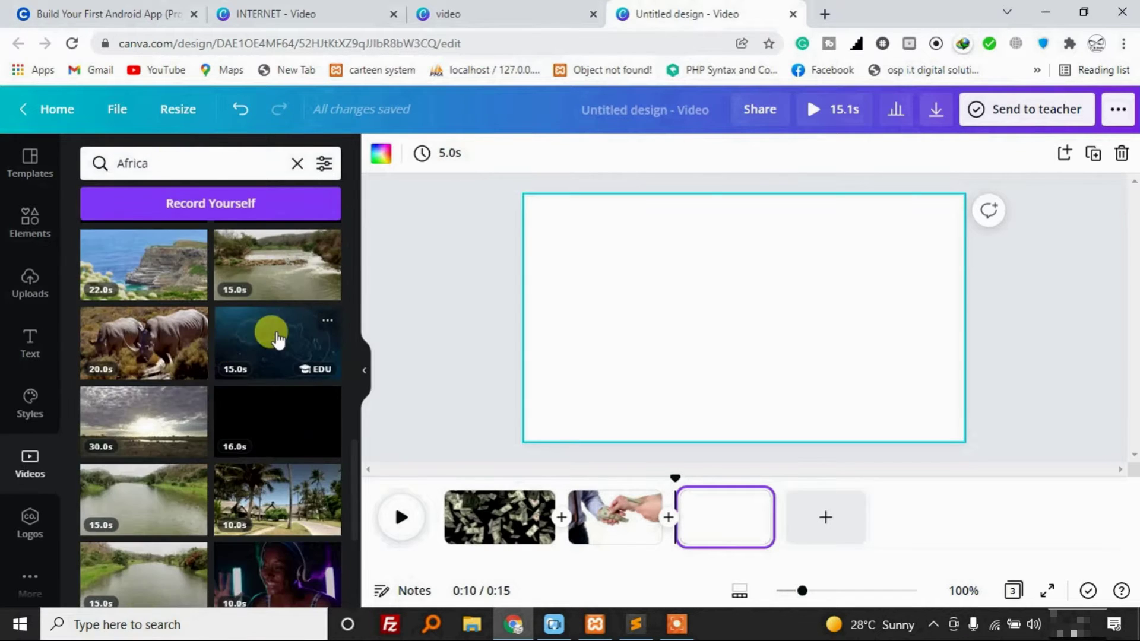
Add the 15-second blue Africa map video, enlarge it to fill the third page, and trim it so the design lasts 15.4 s
{"action": "left_click", "coordinate": [273, 347]}
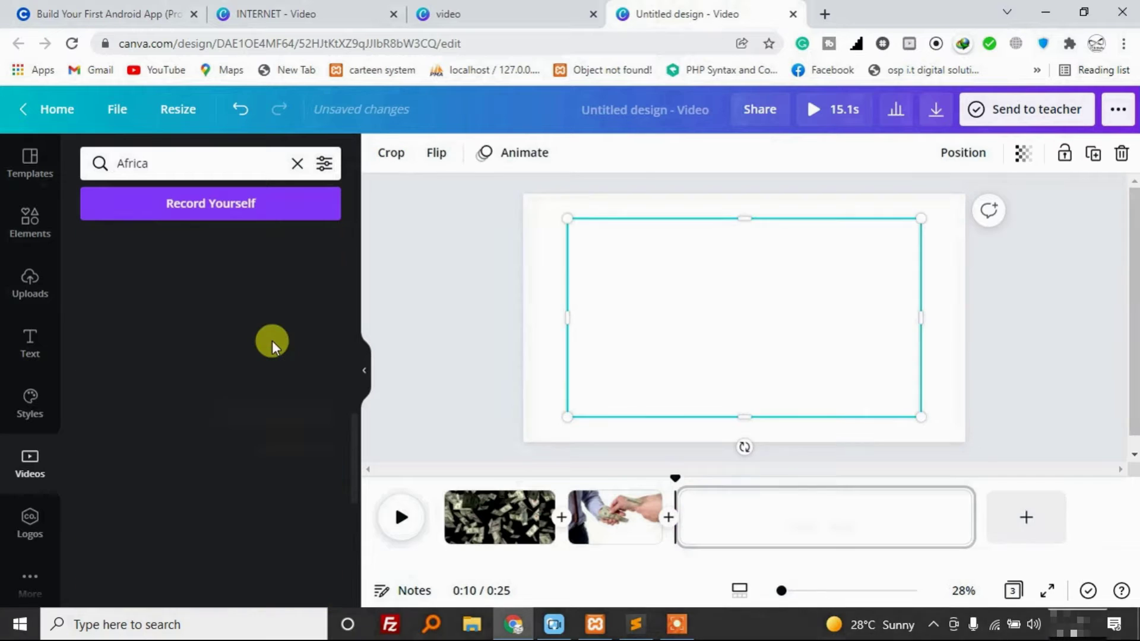
{"action": "left_click_drag", "start_coordinate": [564, 223], "coordinate": [516, 196]}
{"action": "left_click_drag", "start_coordinate": [919, 421], "coordinate": [959, 449]}
{"action": "left_click_drag", "start_coordinate": [974, 517], "coordinate": [779, 516]}
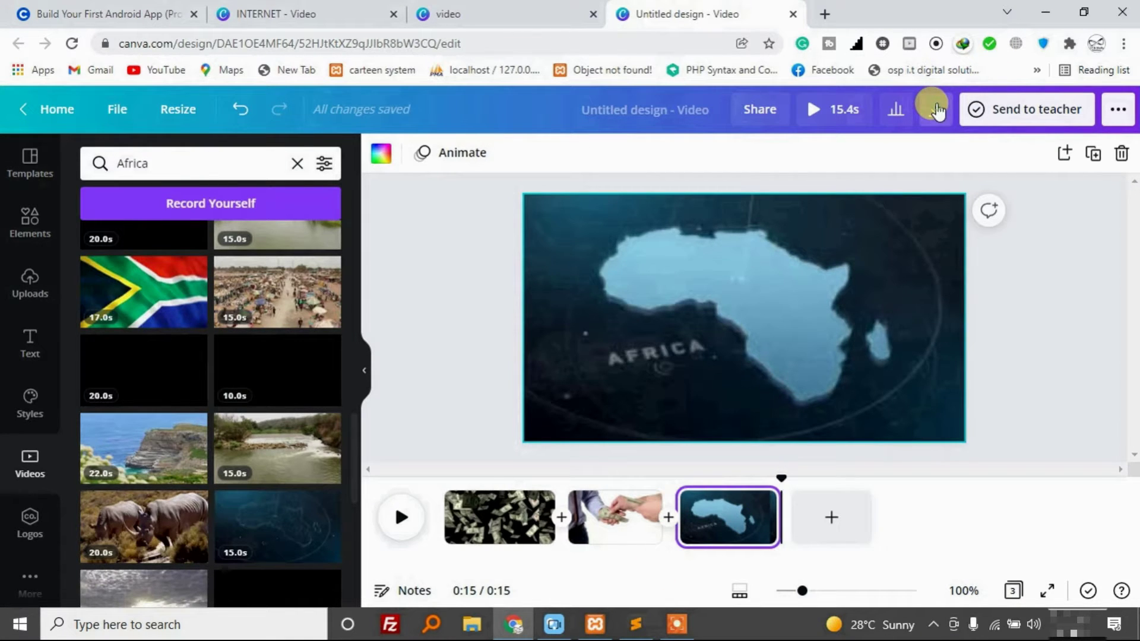
Download the design as an MP4 and save it to the Desktop as Untitled design (2)
{"action": "left_click", "coordinate": [936, 110]}
{"action": "left_click", "coordinate": [983, 373]}
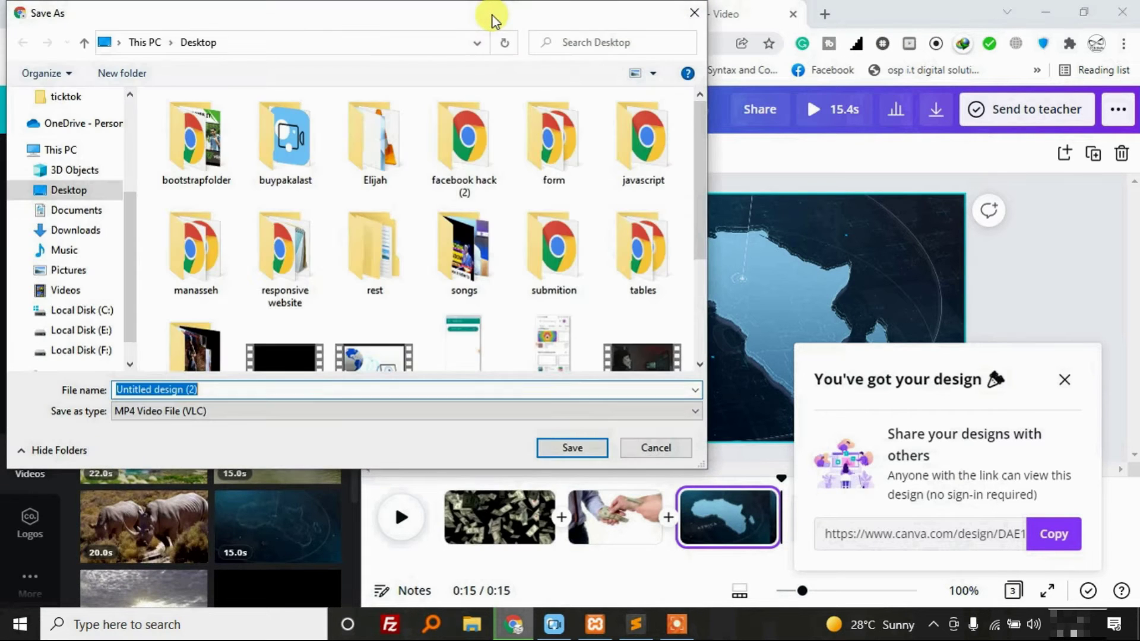
{"action": "left_click", "coordinate": [576, 449]}
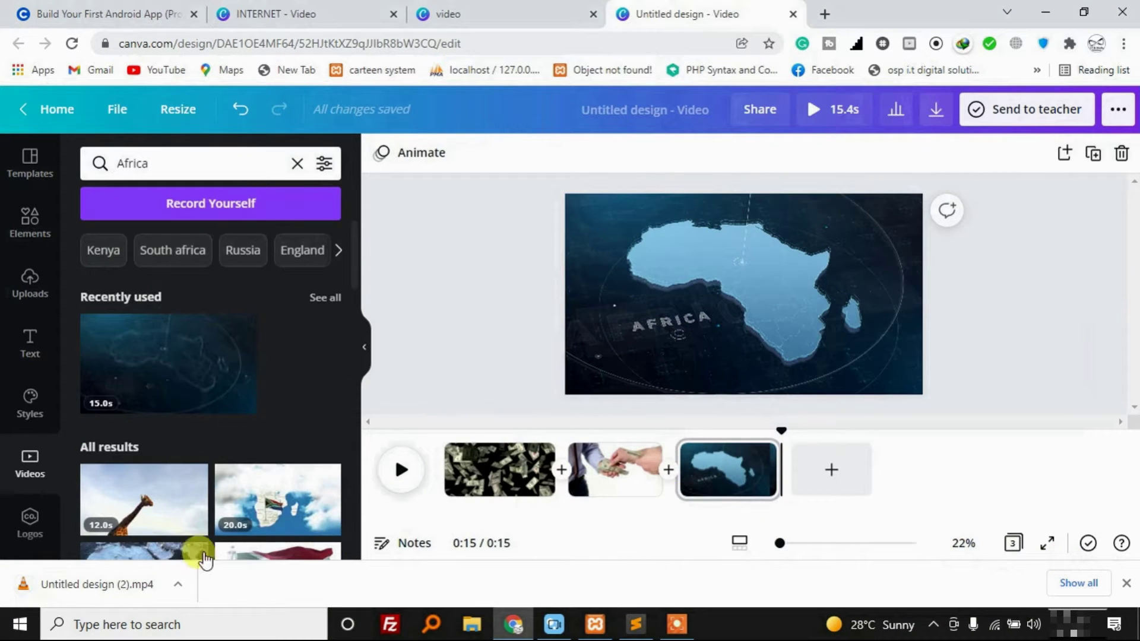
Bring Untitled design (2).mp4 into Movavi after the students clip on the main video track and play it to about 17.64 s
{"action": "mouse_move", "coordinate": [81, 579]}
{"action": "left_mouse_down"}
{"action": "mouse_move", "coordinate": [223, 611]}
{"action": "mouse_move", "coordinate": [579, 615]}
{"action": "mouse_move", "coordinate": [636, 459]}
{"action": "mouse_move", "coordinate": [622, 465]}
{"action": "left_mouse_up"}
{"action": "left_click", "coordinate": [587, 363]}
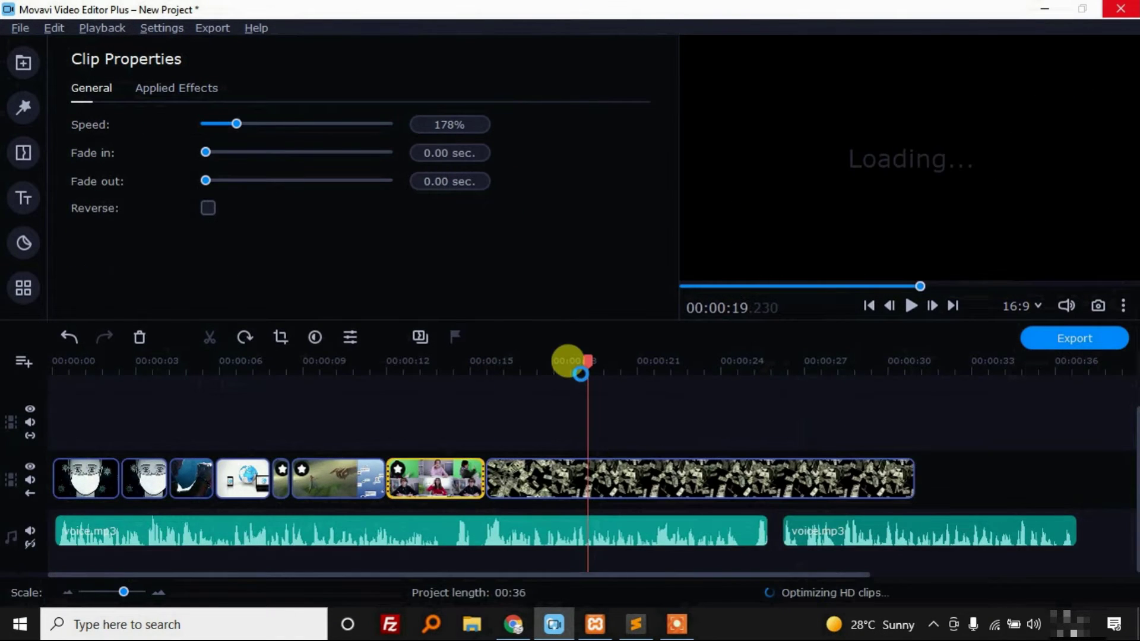
{"action": "left_click", "coordinate": [548, 362]}
{"action": "key", "text": "space"}
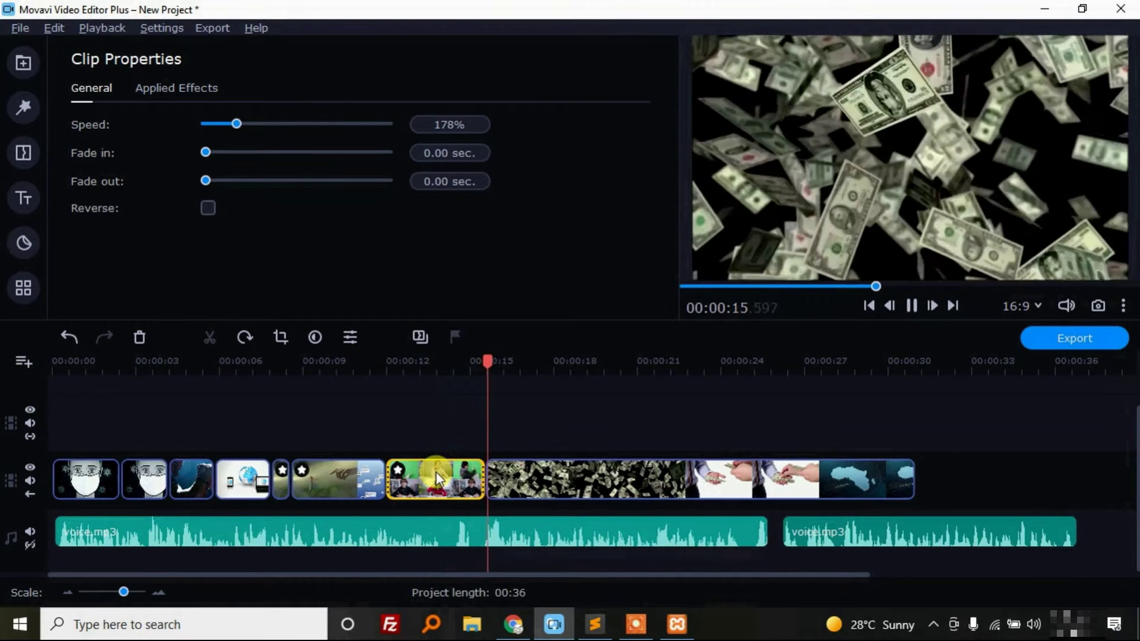
{"action": "key", "text": "space"}
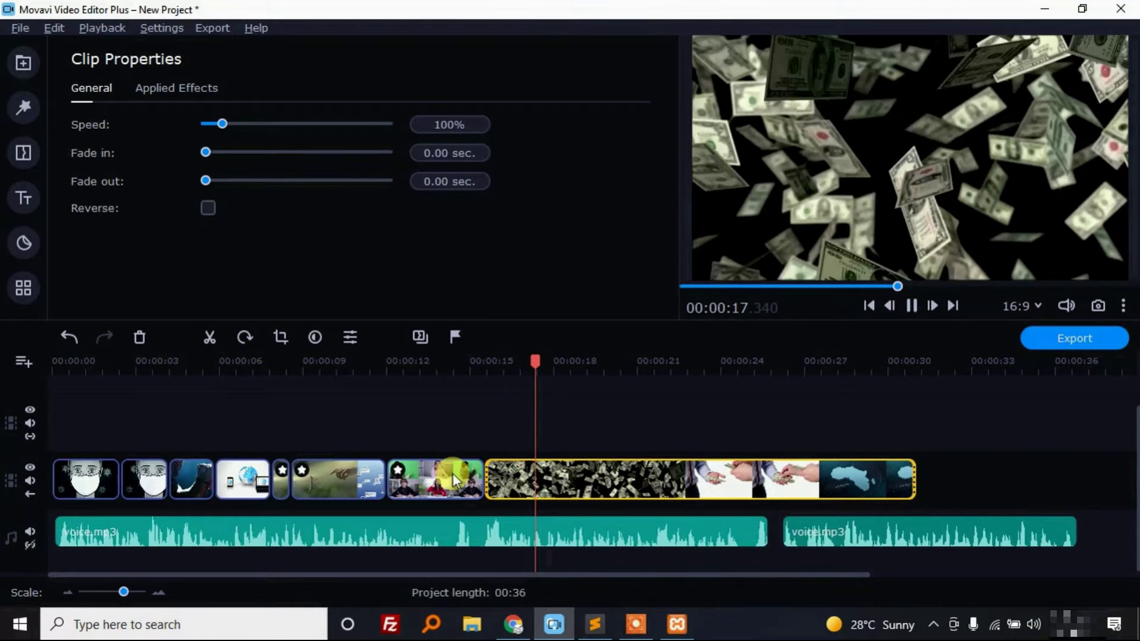
{"action": "key", "text": "space"}
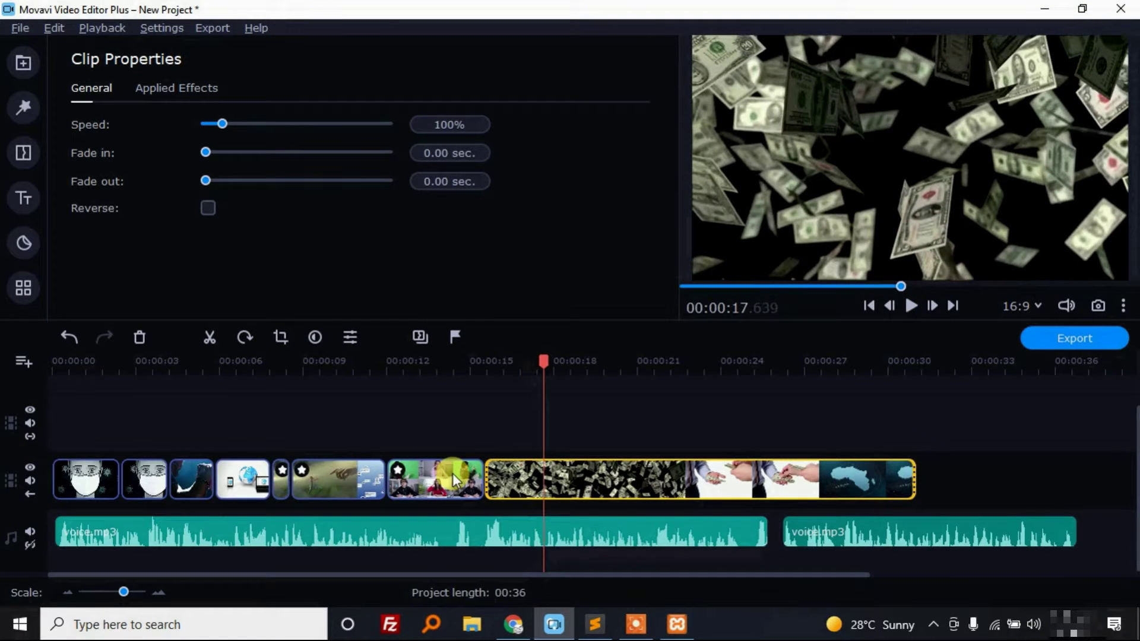
Split the falling-money clip at 17.64 s and 20.88 s and delete the section between the two cuts
{"action": "left_click", "coordinate": [207, 337]}
{"action": "key", "text": "space"}
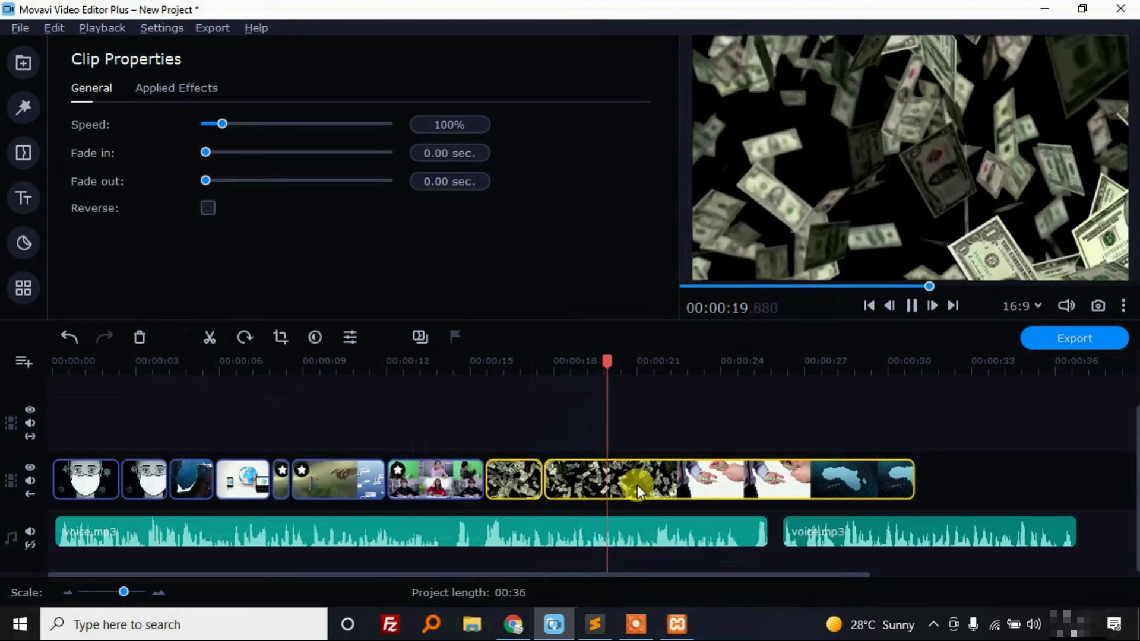
{"action": "key", "text": "space"}
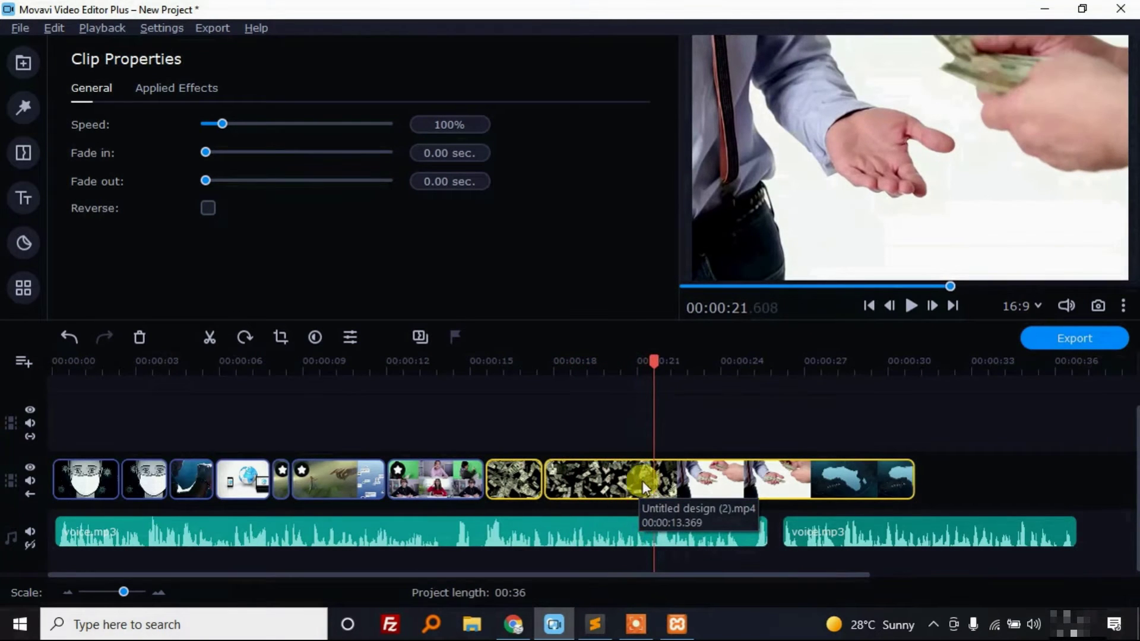
{"action": "left_click", "coordinate": [632, 477]}
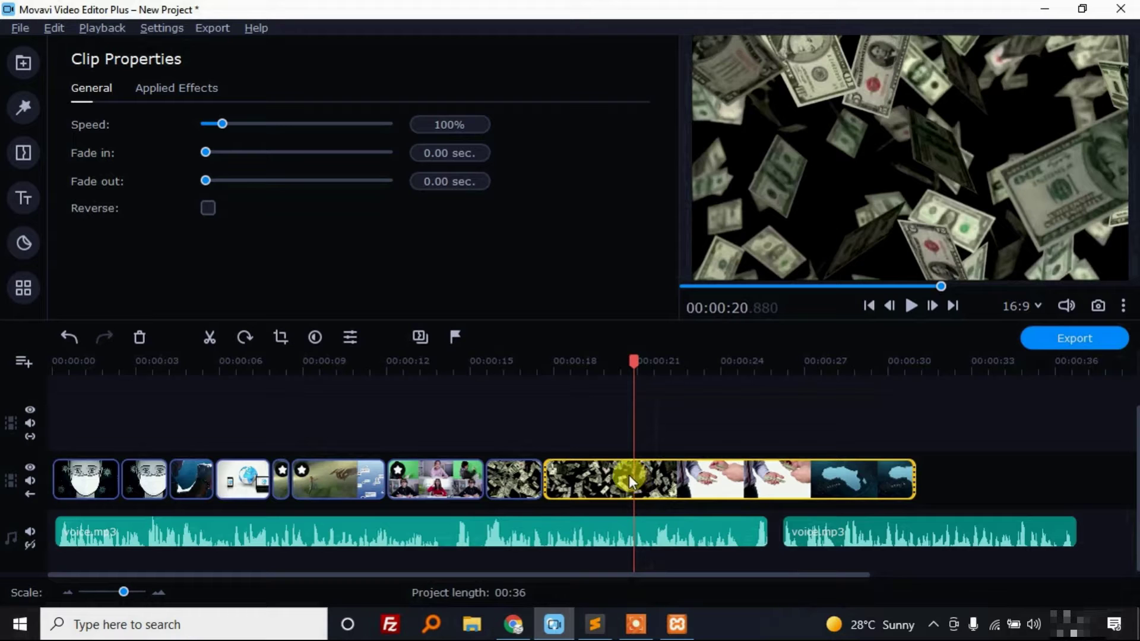
{"action": "key", "text": "ctrl+b"}
{"action": "left_click", "coordinate": [592, 478]}
{"action": "key", "text": "Delete"}
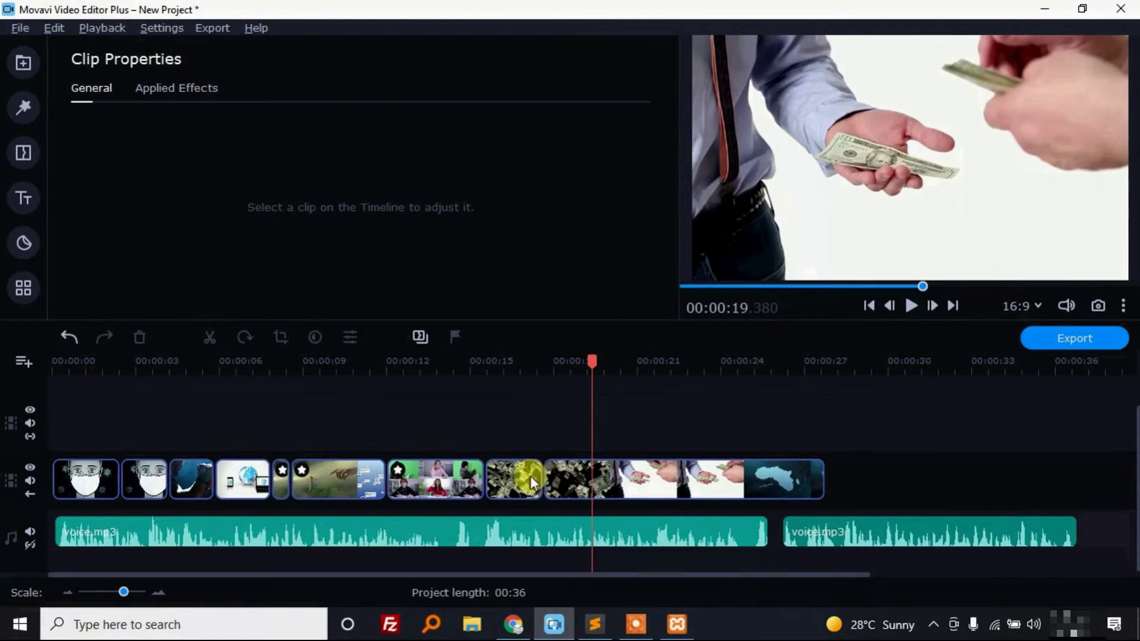
Split the clip at 20.08 s, where the cash handover starts, and at 22.08 s, and delete the section in between
{"action": "left_click", "coordinate": [482, 476]}
{"action": "left_click", "coordinate": [612, 477]}
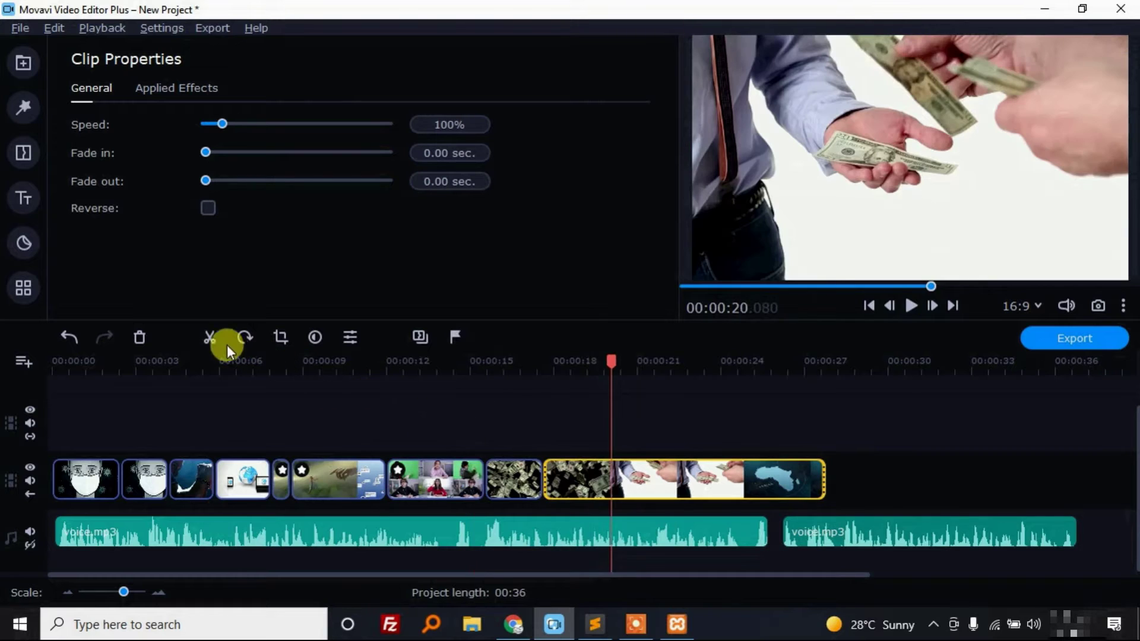
{"action": "key", "text": "space"}
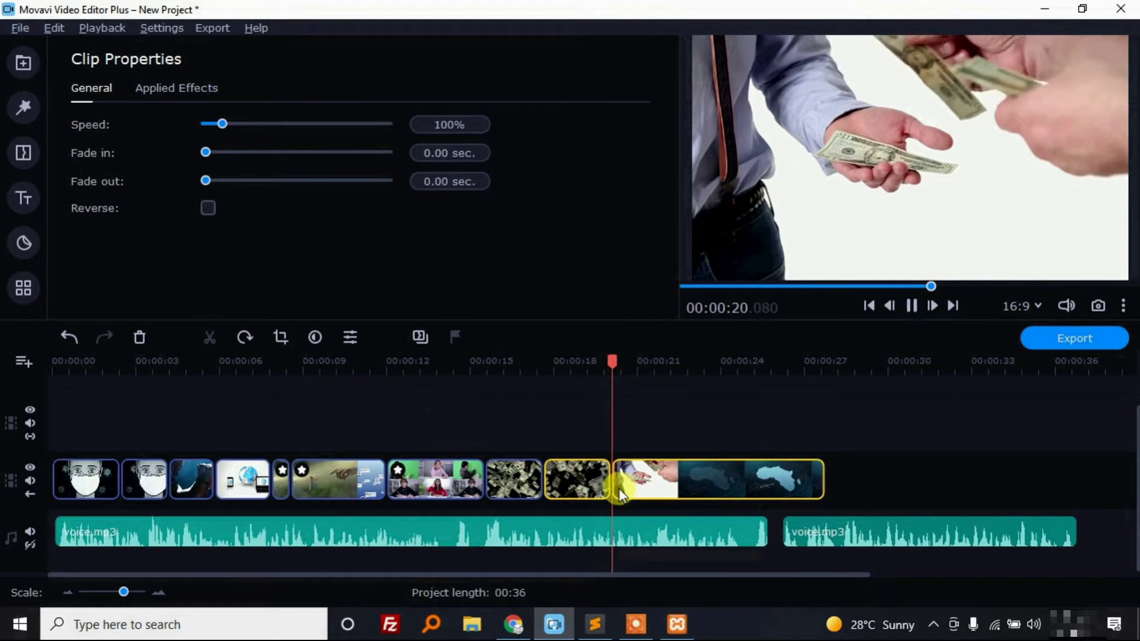
{"action": "left_click", "coordinate": [667, 479]}
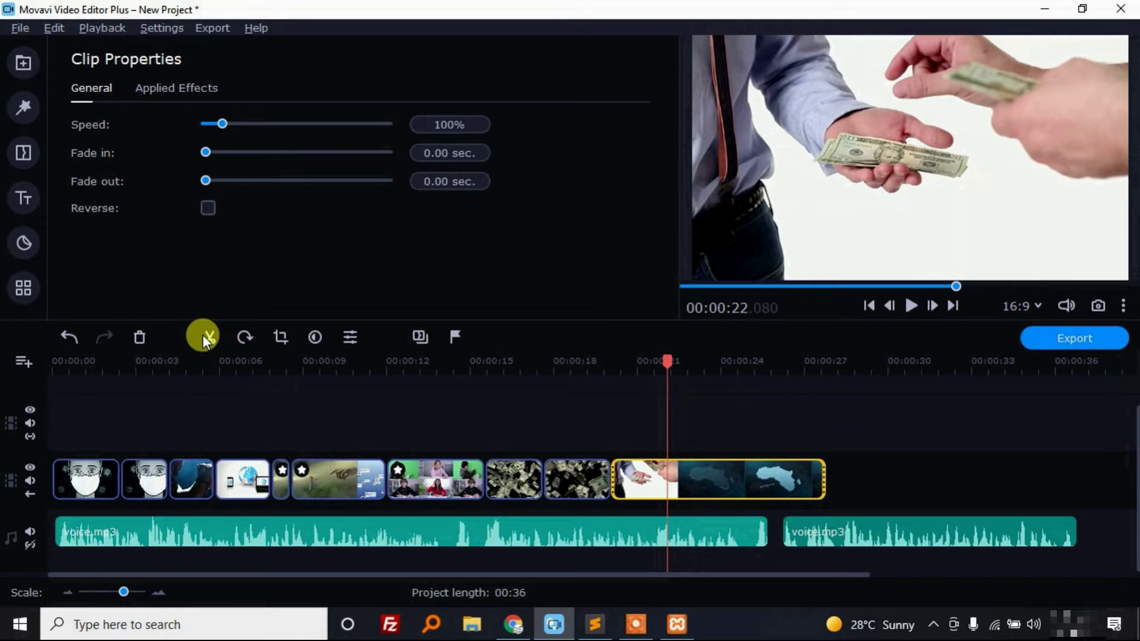
{"action": "left_click", "coordinate": [646, 479]}
{"action": "key", "text": "Delete"}
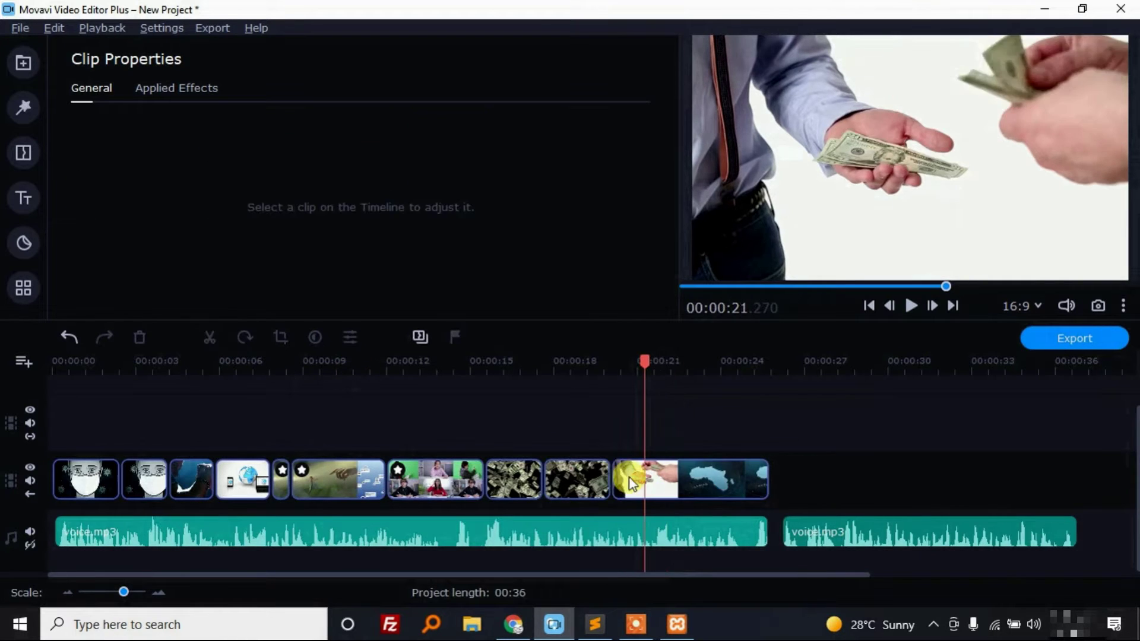
Play from the second money clip into the Africa map footage and split the clip at 24.68 s
{"action": "left_click", "coordinate": [576, 475]}
{"action": "key", "text": "space"}
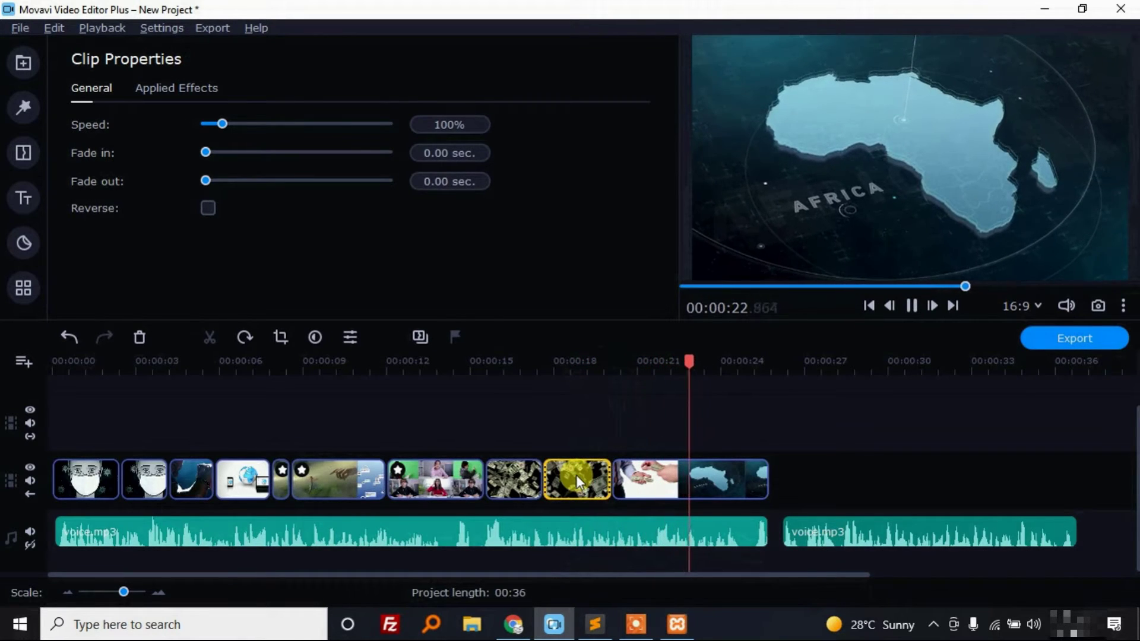
{"action": "left_click", "coordinate": [740, 477]}
{"action": "left_click", "coordinate": [211, 340]}
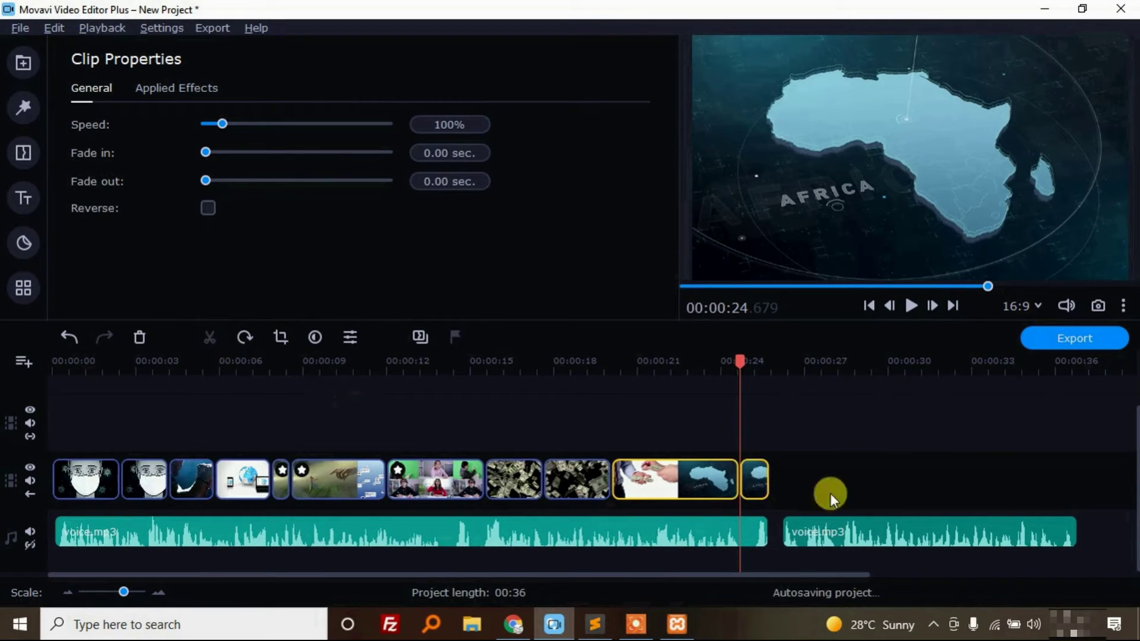
Duplicate the short trailing Africa map piece to extend the footage past the first voice-over section, join the end pieces, and play the result
{"action": "left_click", "coordinate": [755, 480]}
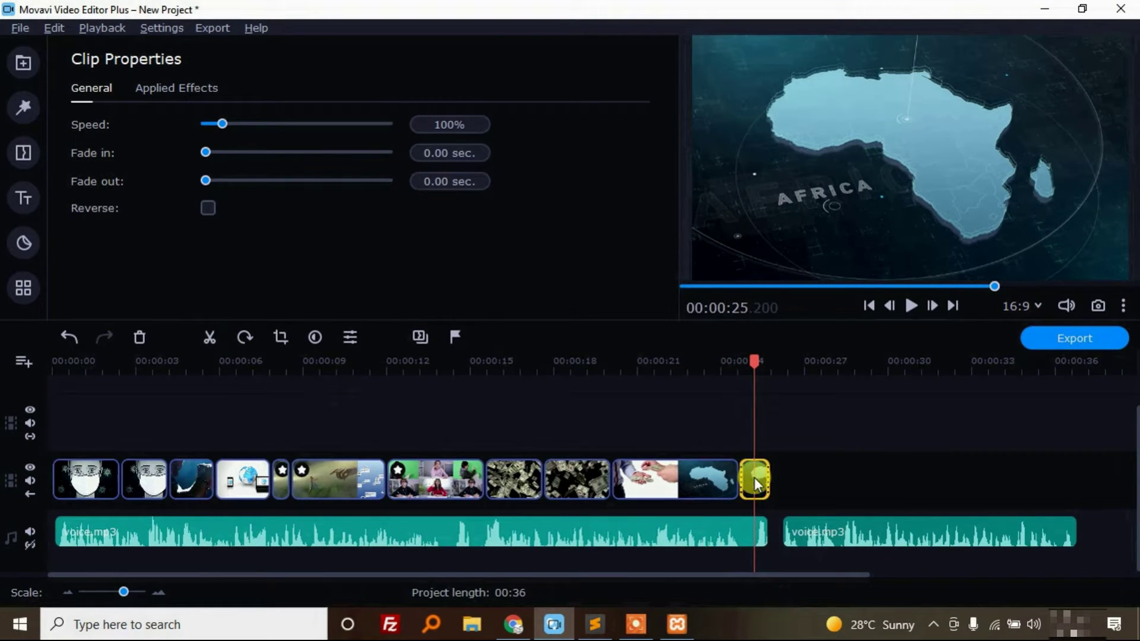
{"action": "left_click", "coordinate": [727, 481]}
{"action": "key", "text": "space"}
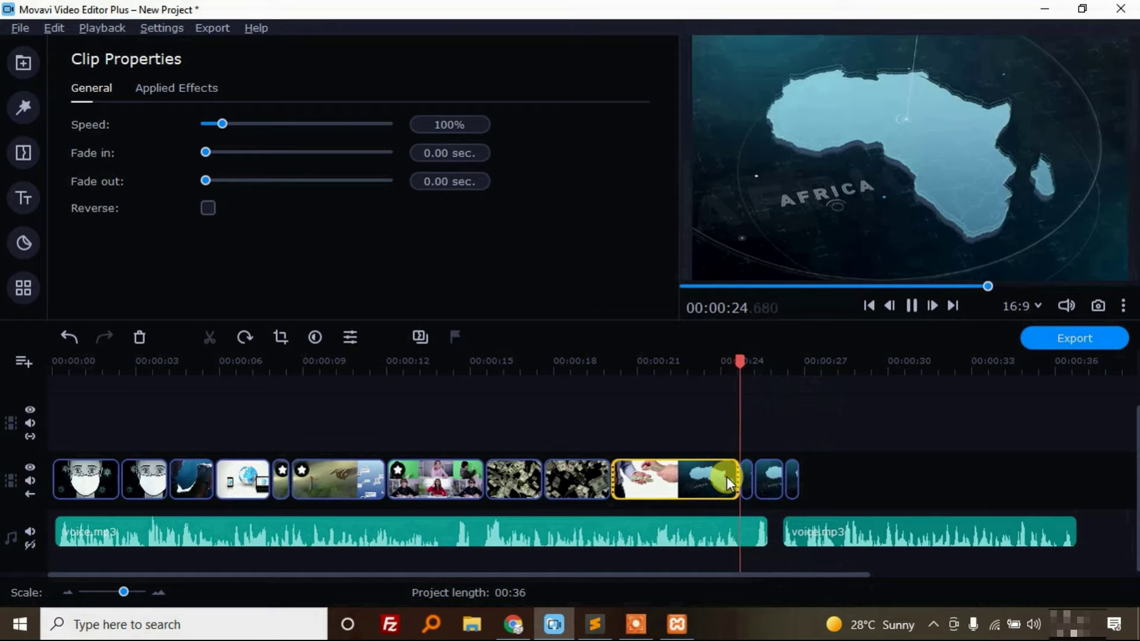
{"action": "key", "text": "space"}
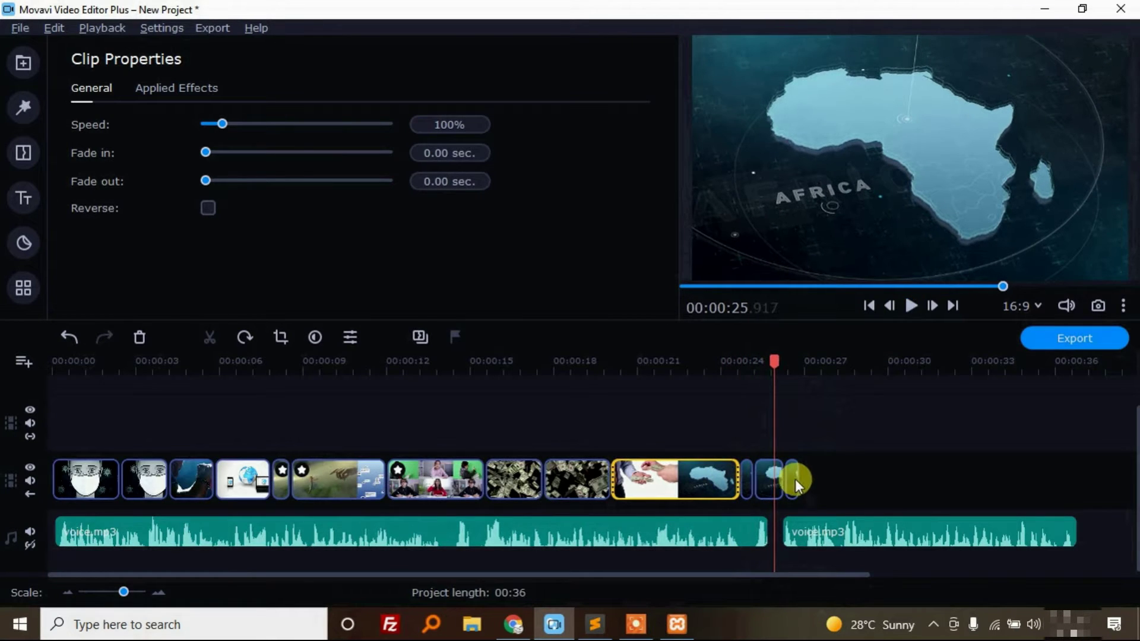
{"action": "left_click", "coordinate": [793, 479]}
{"action": "left_click_drag", "start_coordinate": [789, 479], "coordinate": [744, 477]}
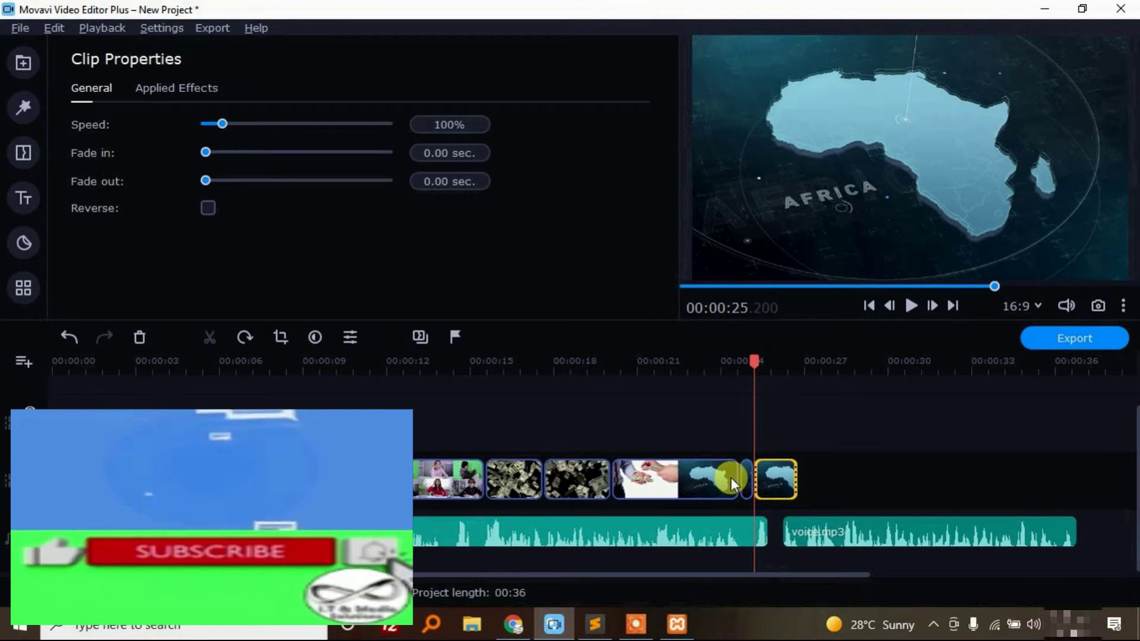
{"action": "left_click", "coordinate": [728, 478]}
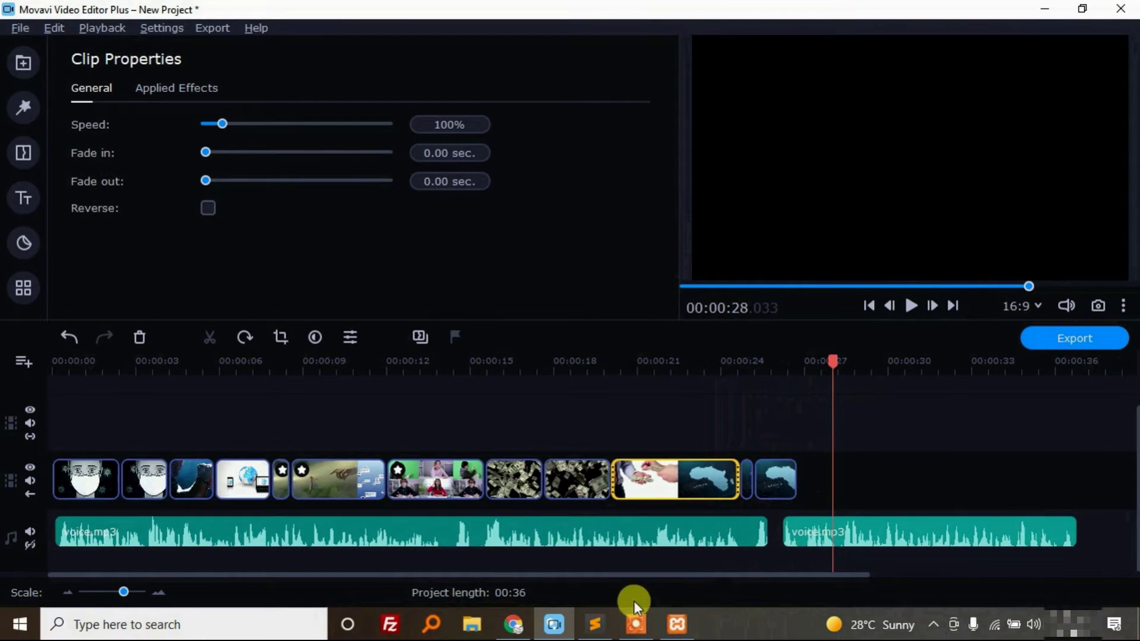
Switch to Canva and search the video library for "this tutorial"
{"action": "left_click", "coordinate": [514, 624]}
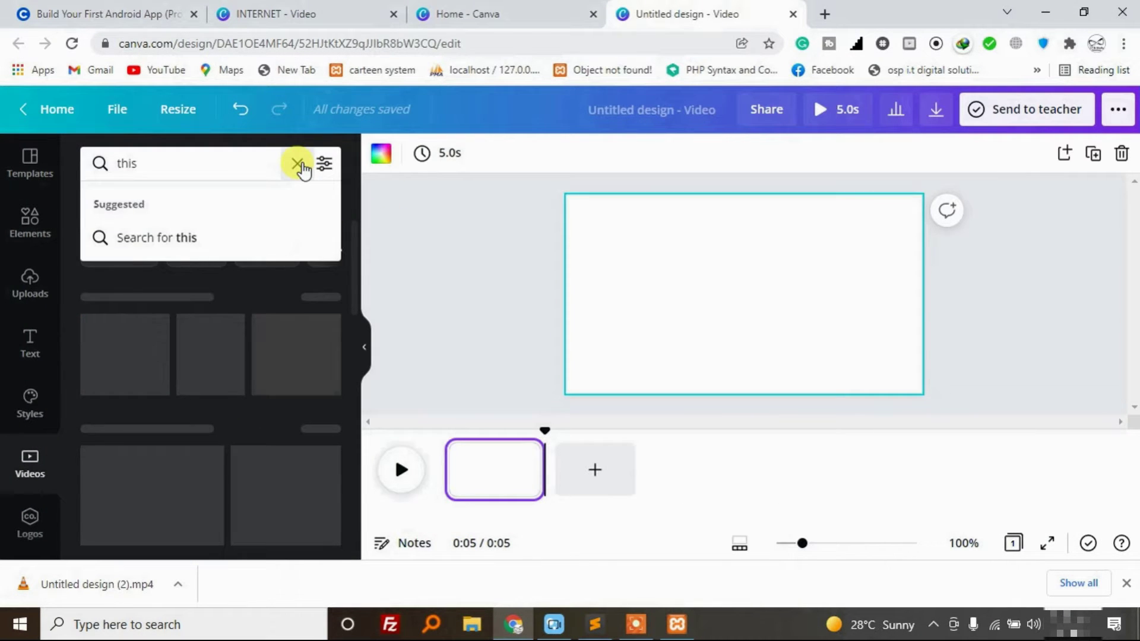
{"action": "type", "text": "tu"}
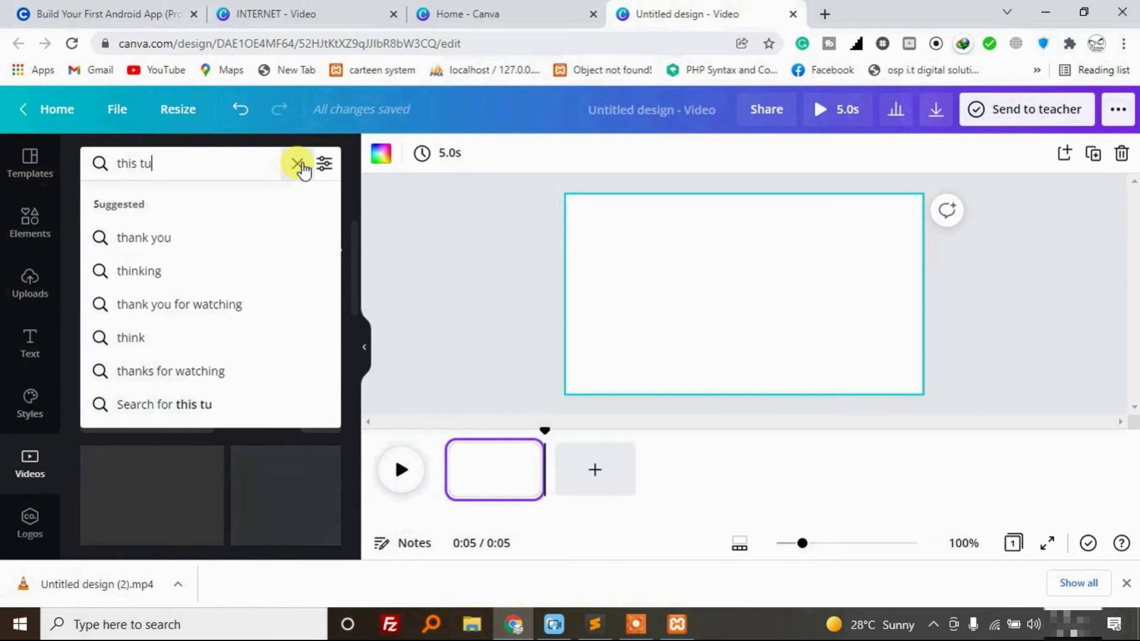
{"action": "type", "text": "torial"}
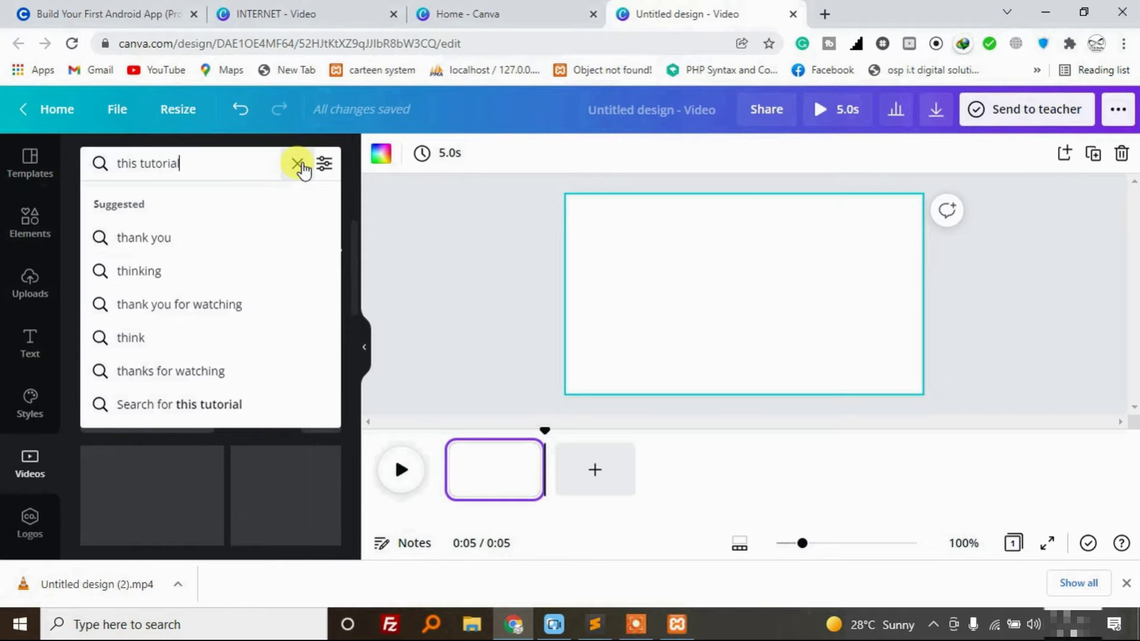
{"action": "key", "text": "Return"}
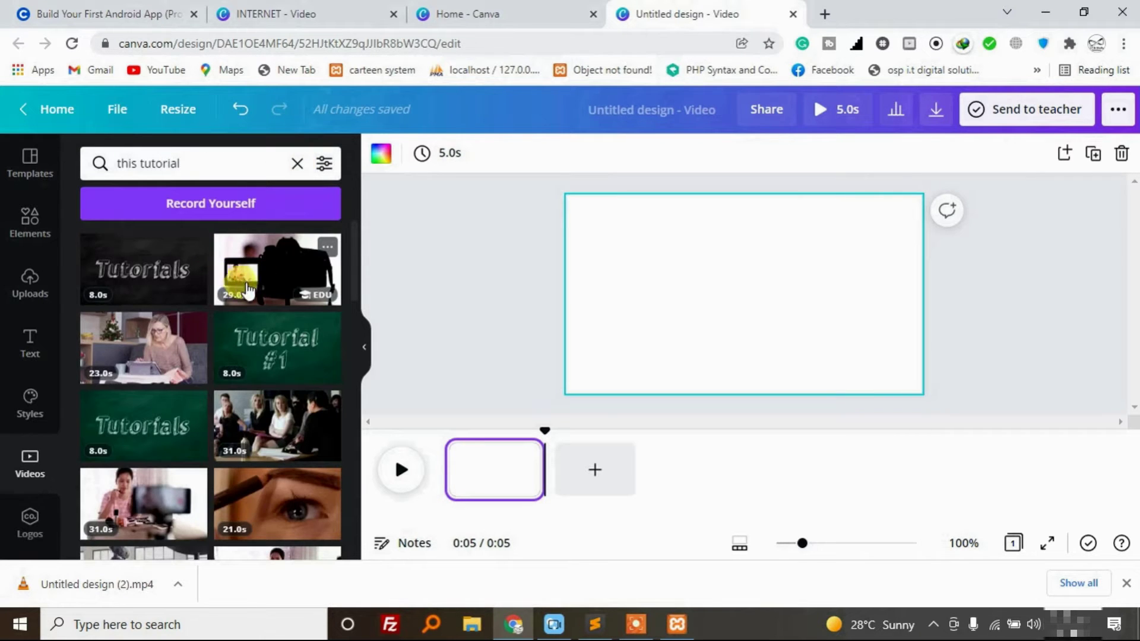
Add the 7-second video of a boy at a tablet to the design and enlarge it to fill the page
{"action": "scroll", "coordinate": [256, 309], "scroll_direction": "down", "scroll_amount": 5}
{"action": "scroll", "coordinate": [252, 325], "scroll_direction": "down", "scroll_amount": 3}
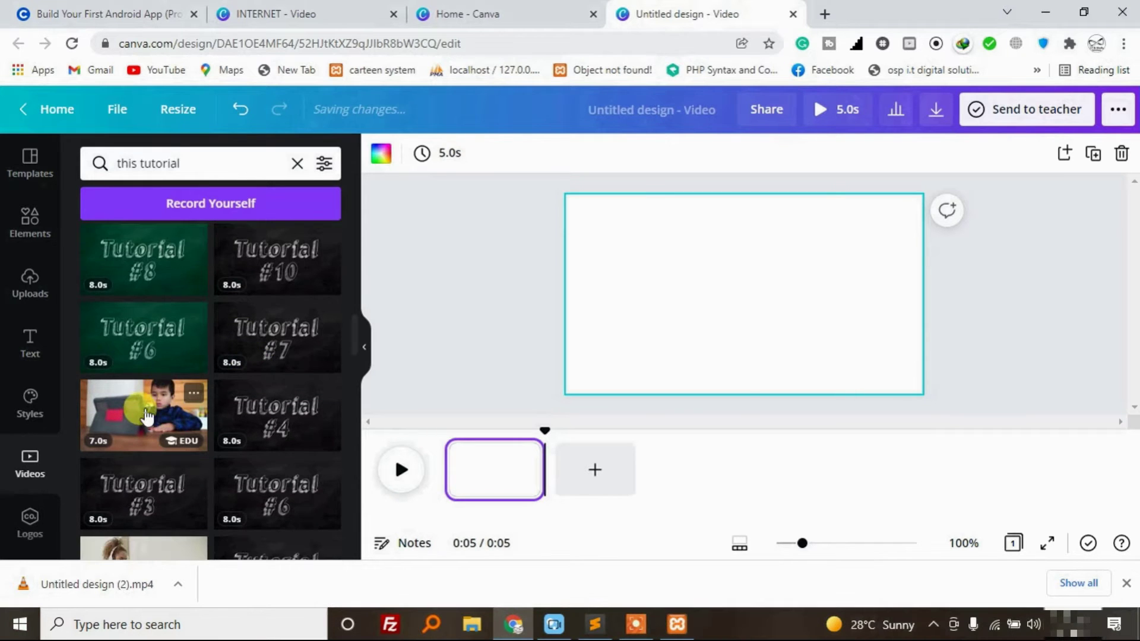
{"action": "left_click", "coordinate": [147, 418]}
{"action": "left_click_drag", "start_coordinate": [670, 275], "coordinate": [621, 247]}
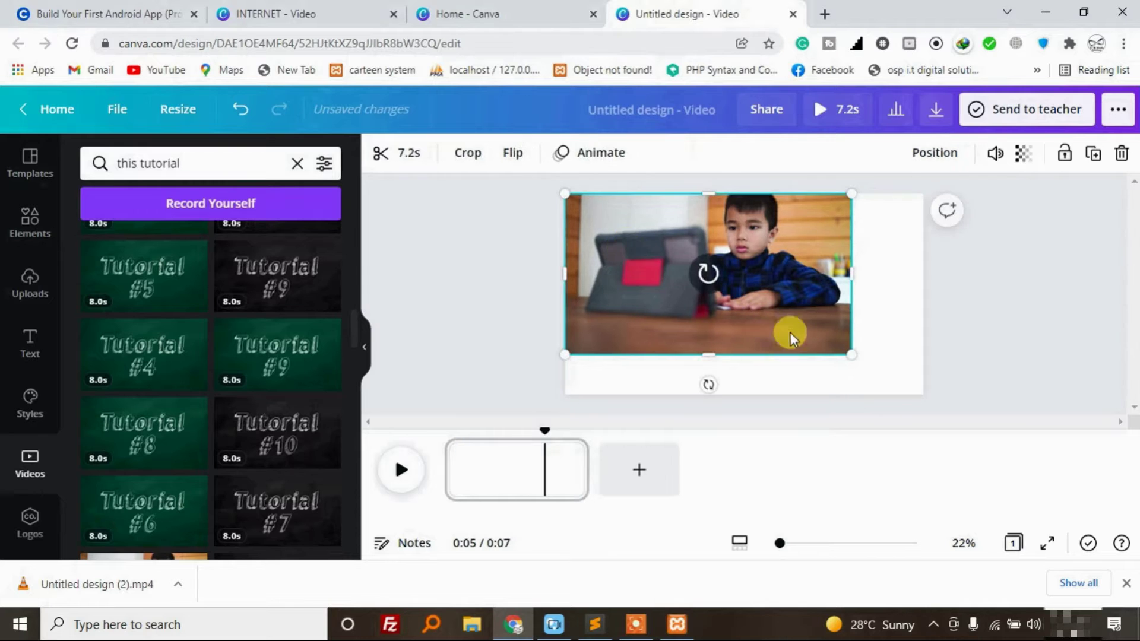
{"action": "left_click_drag", "start_coordinate": [851, 357], "coordinate": [920, 396]}
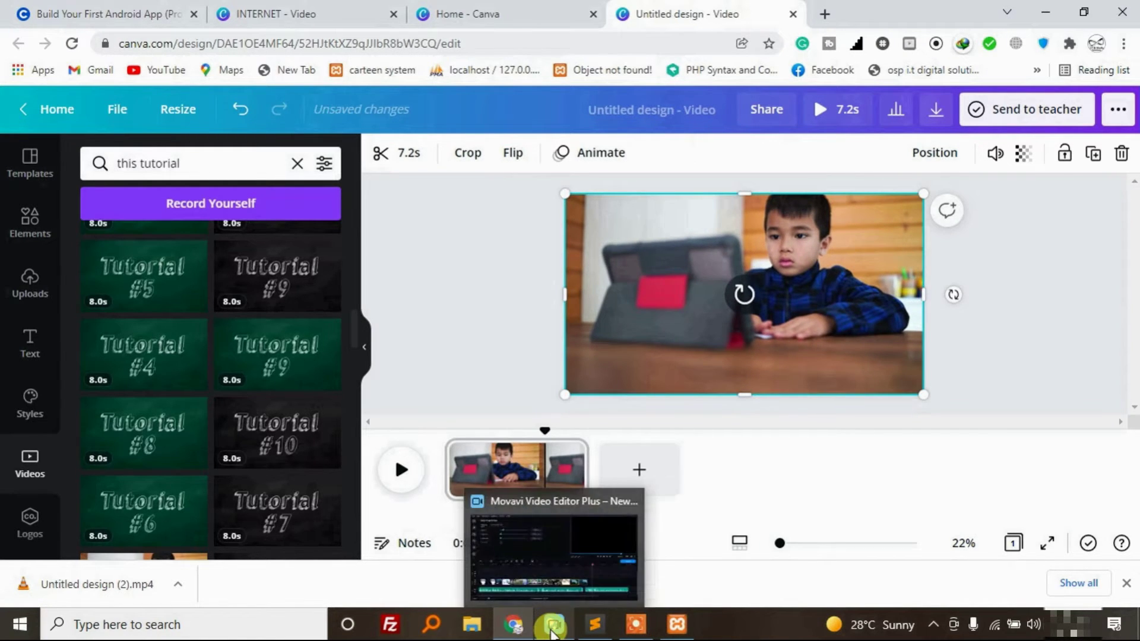
Switch to Movavi Video Editor Plus and listen to the voice-over from the end of the Africa map footage into the second voice section
{"action": "left_click", "coordinate": [552, 624]}
{"action": "left_click", "coordinate": [720, 477]}
{"action": "key", "text": "space"}
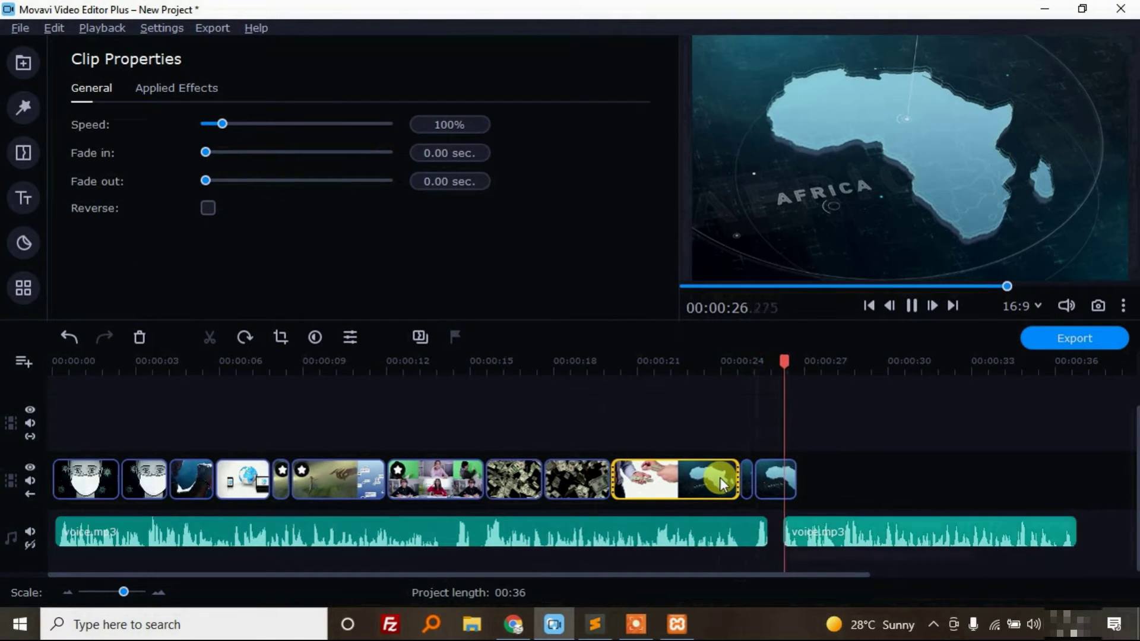
{"action": "key", "text": "space"}
{"action": "key", "text": "space"}
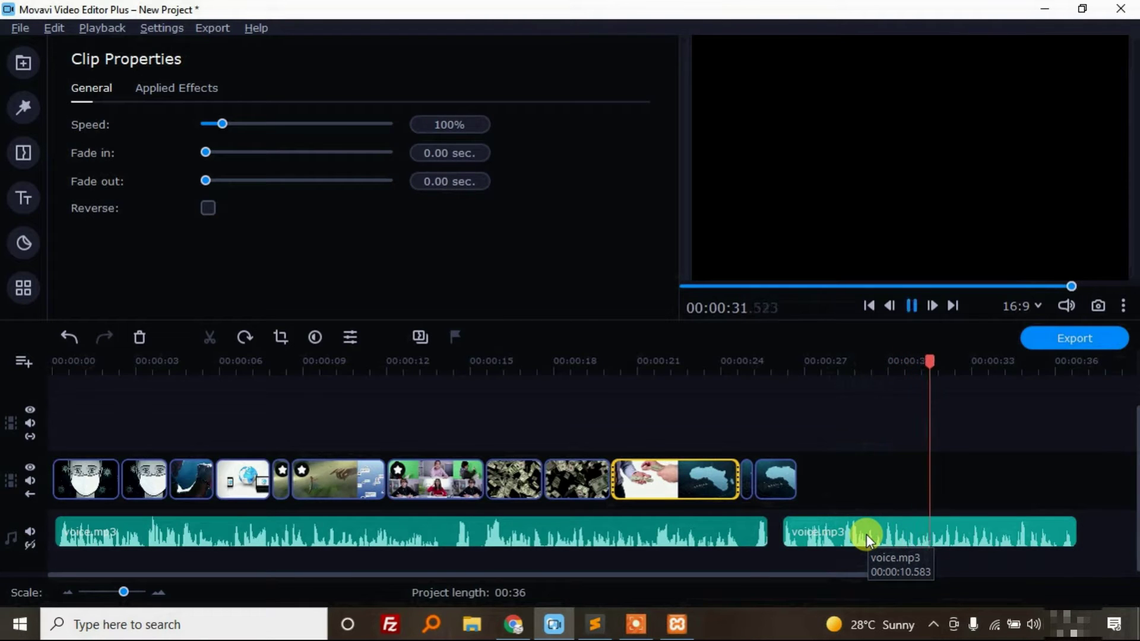
{"action": "key", "text": "space"}
Return to Canva, add a second blank page to the design, and search the video library for "Free unlimited internet"
{"action": "left_click", "coordinate": [512, 624]}
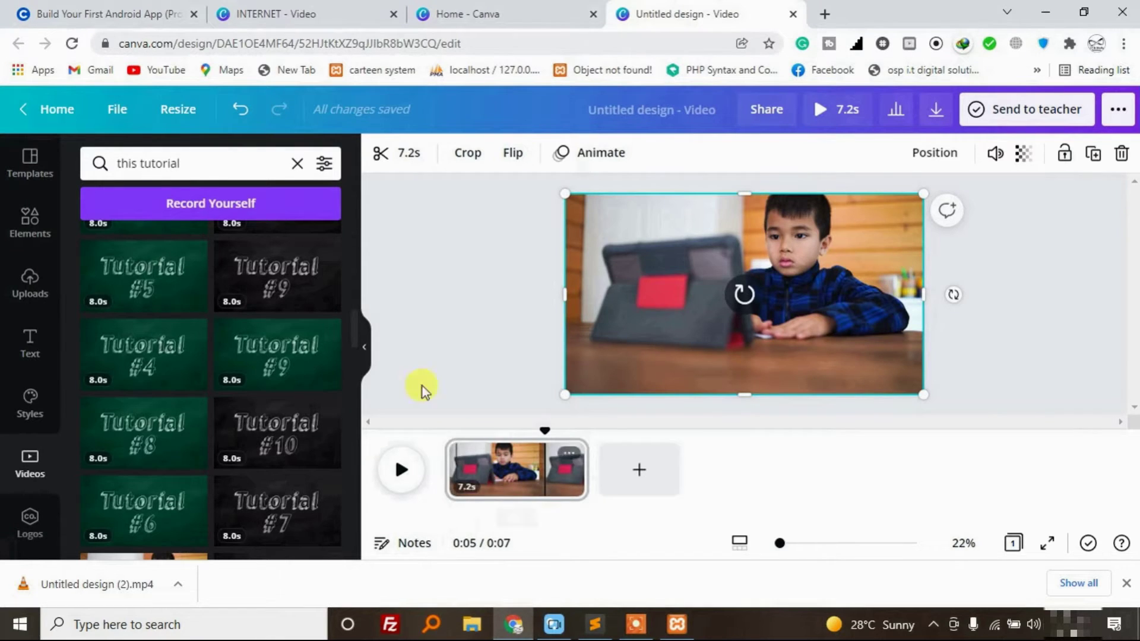
{"action": "left_click", "coordinate": [636, 469]}
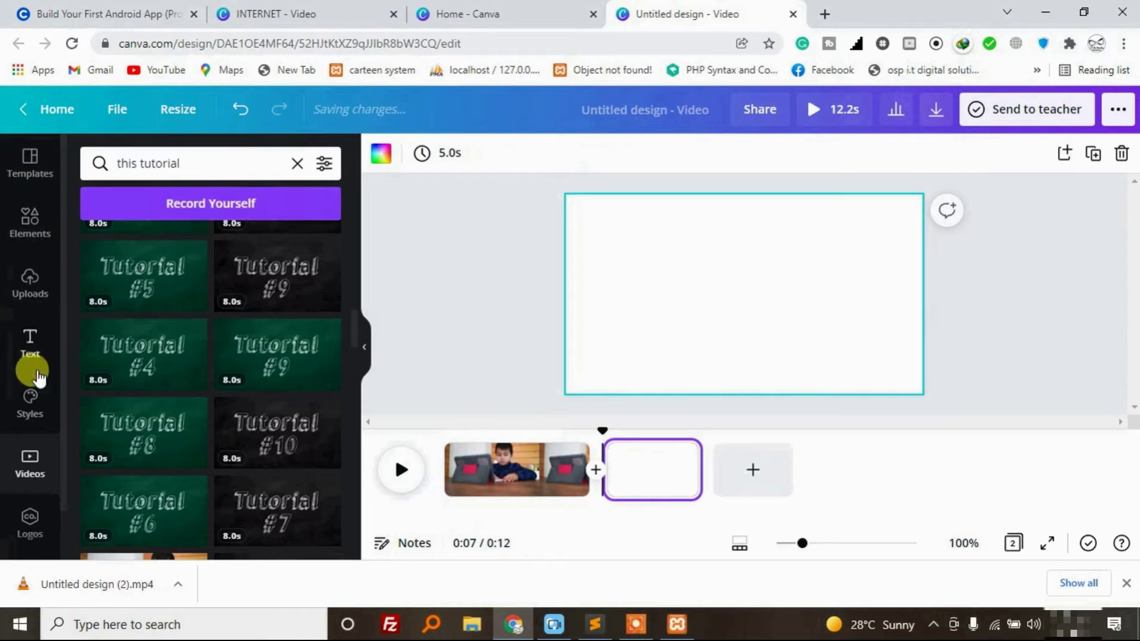
{"action": "left_click", "coordinate": [237, 152]}
{"action": "type", "text": "Free unlimited internet"}
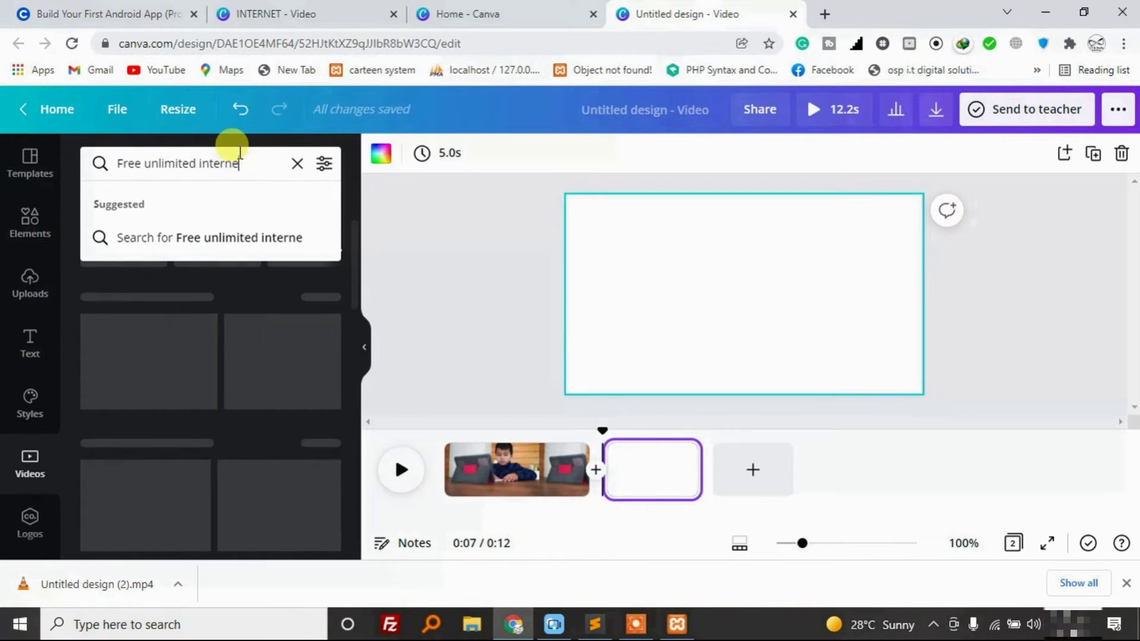
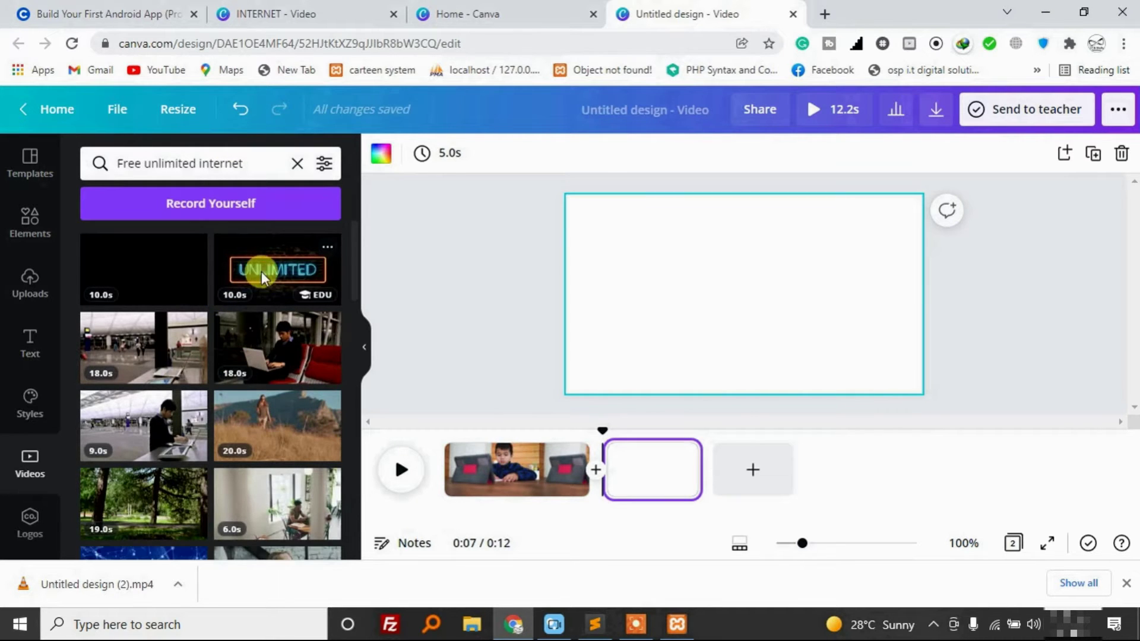
Add the 10-second neon UNLIMITED video, enlarge it to fill the second page, and trim it to 7.1 s
{"action": "left_click_drag", "start_coordinate": [593, 224], "coordinate": [586, 215]}
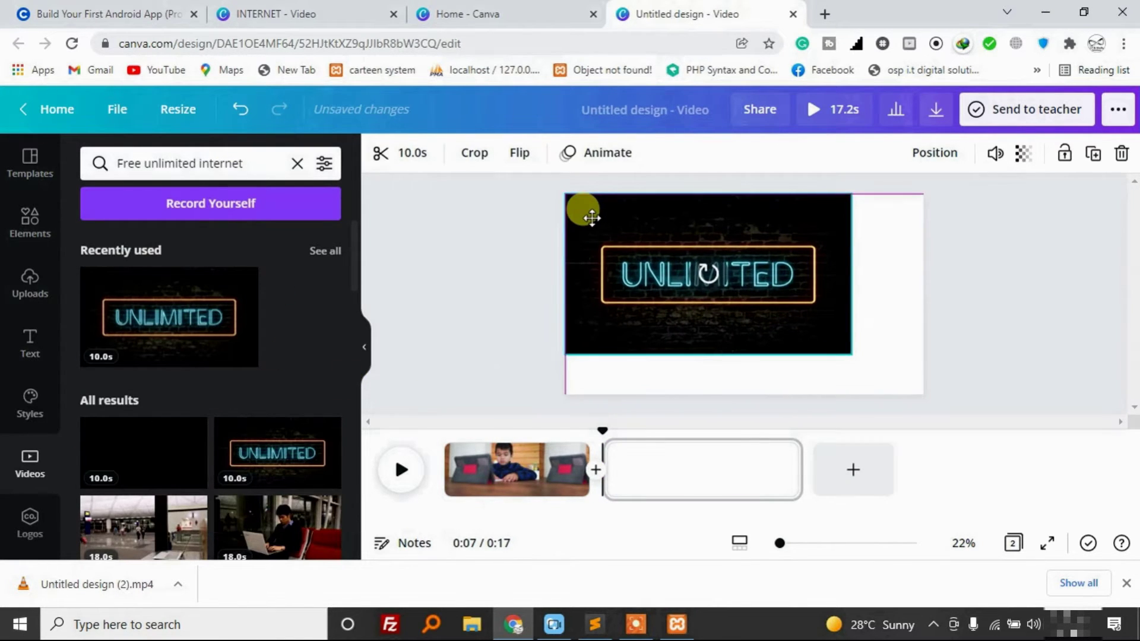
{"action": "left_click_drag", "start_coordinate": [855, 356], "coordinate": [908, 394]}
{"action": "left_click_drag", "start_coordinate": [795, 469], "coordinate": [725, 465]}
Shorten the boy-at-tablet page and trim the UNLIMITED page to 5.8 s so the design lasts 10.4 s
{"action": "left_click", "coordinate": [547, 473]}
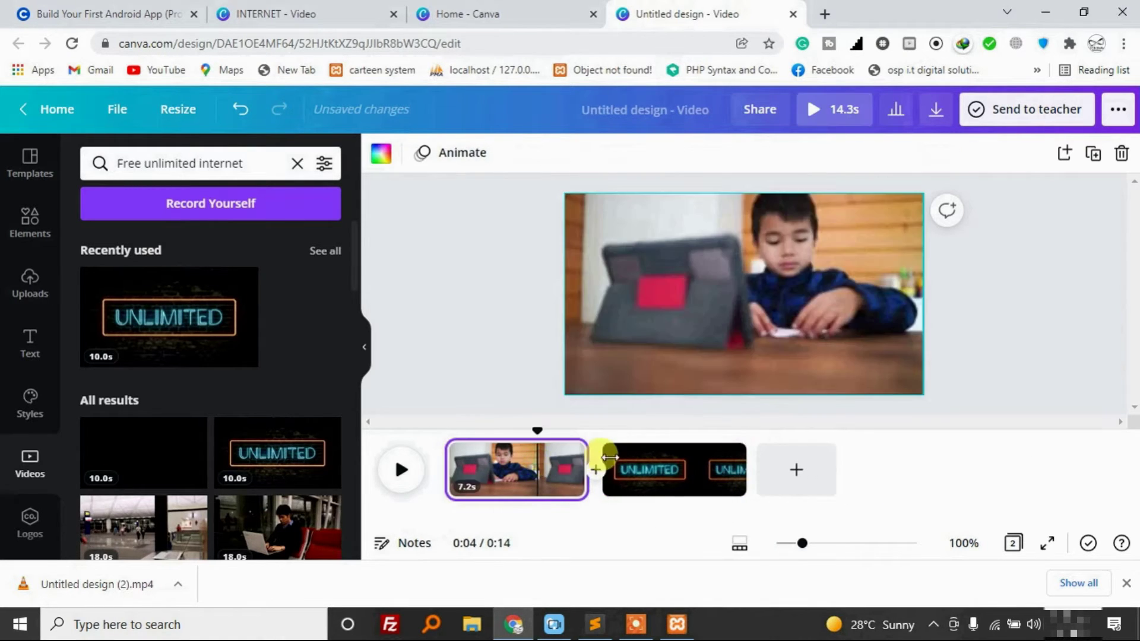
{"action": "left_click_drag", "start_coordinate": [581, 450], "coordinate": [533, 451]}
{"action": "left_click", "coordinate": [605, 466]}
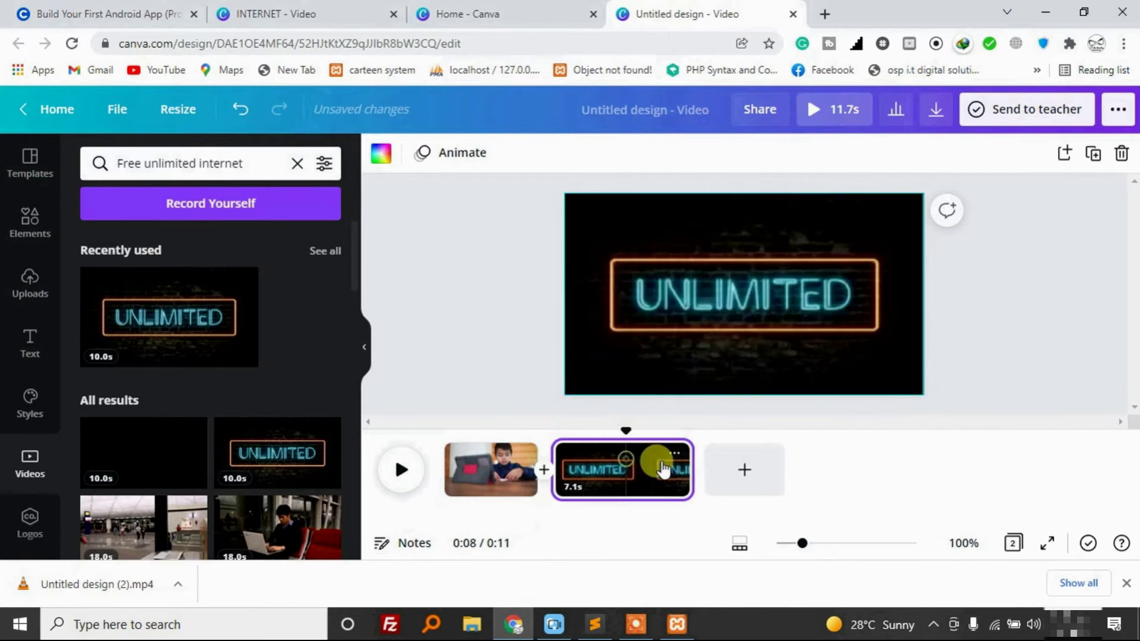
{"action": "left_click_drag", "start_coordinate": [676, 464], "coordinate": [654, 458]}
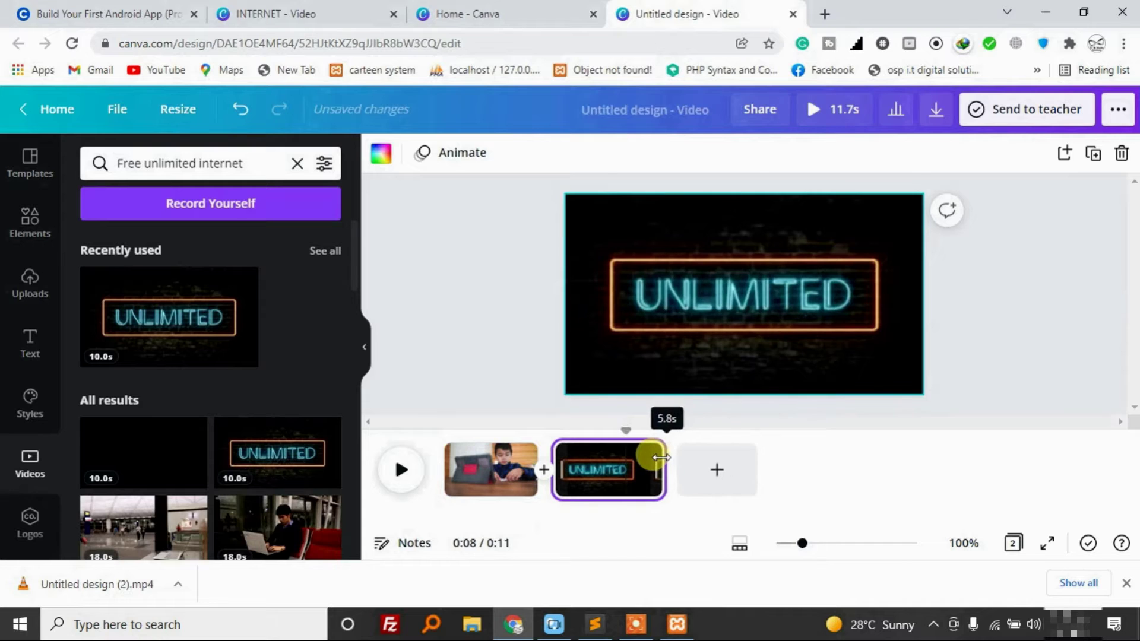
{"action": "left_click", "coordinate": [667, 425]}
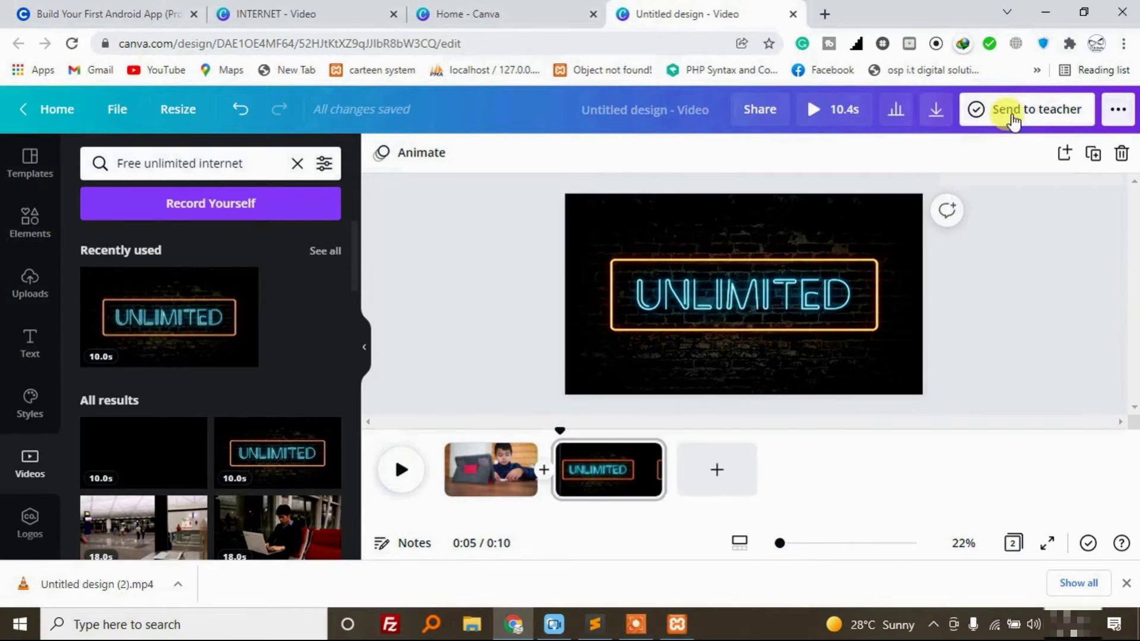
Switch to Movavi, listen to the second voice-over section up to 32.67 s, and return to the Canva design
{"action": "left_click", "coordinate": [554, 624]}
{"action": "left_click", "coordinate": [853, 529]}
{"action": "key", "text": "space"}
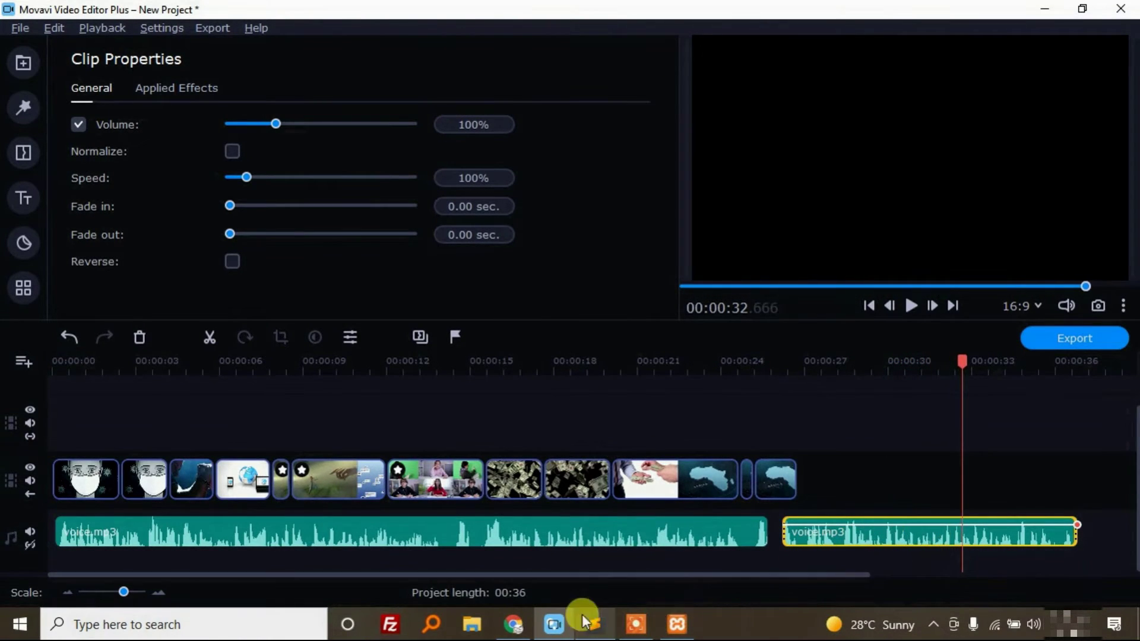
{"action": "left_click", "coordinate": [513, 623]}
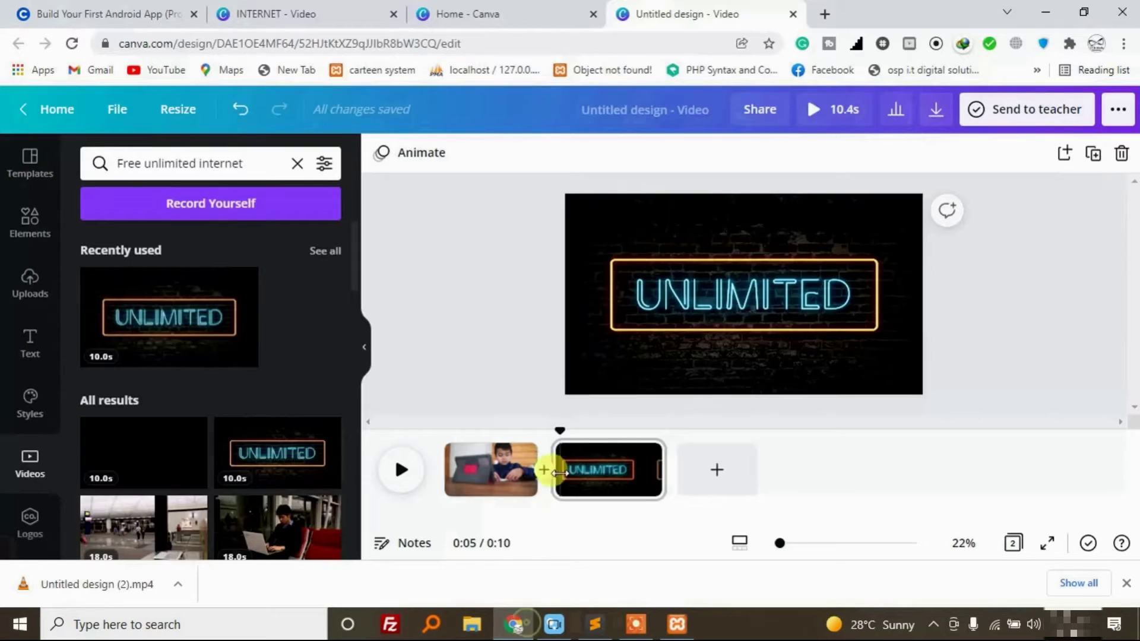
Search the video library for "smart phone" and add the 28-second phone-on-table video as a third page
{"action": "triple_click", "coordinate": [236, 162]}
{"action": "type", "text": "smart phone"}
{"action": "key", "text": "Return"}
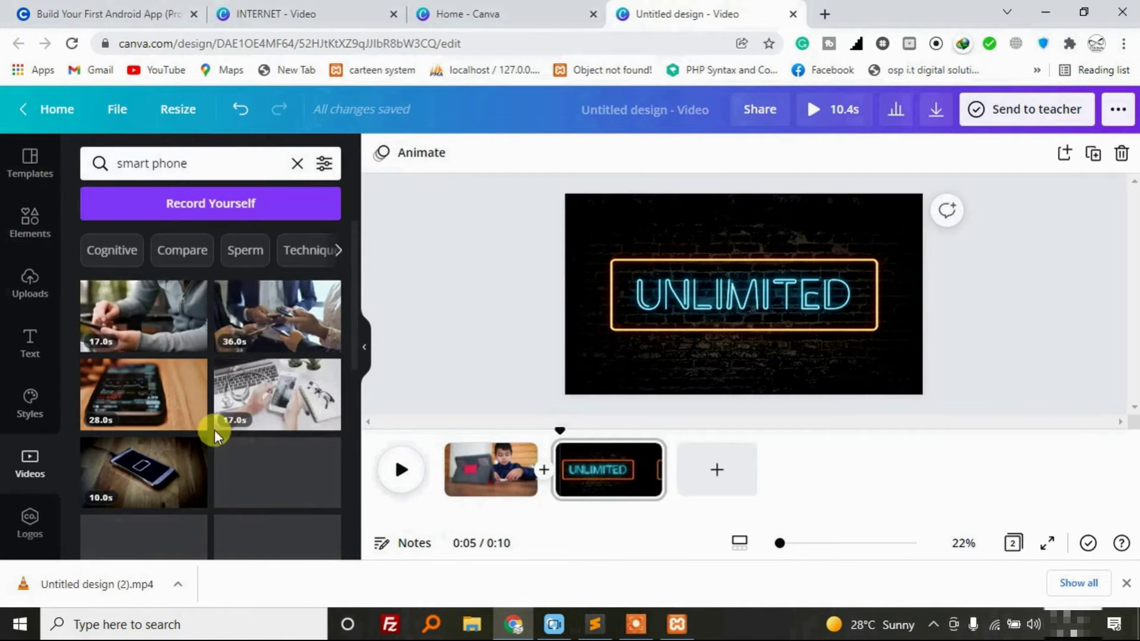
{"action": "left_click_drag", "start_coordinate": [116, 396], "coordinate": [716, 469]}
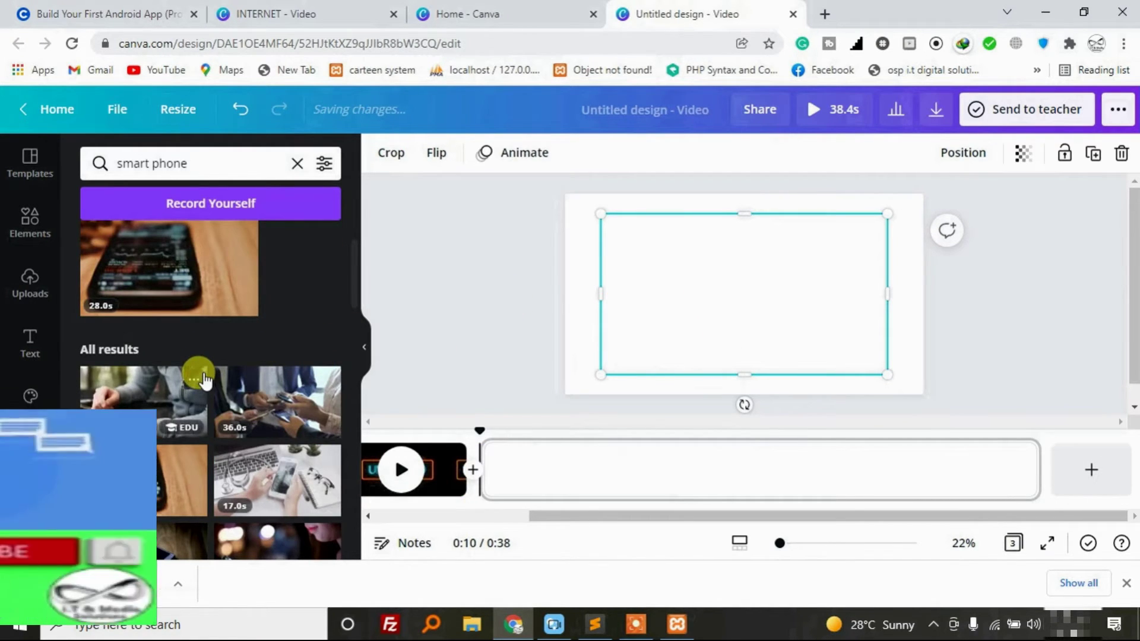
Enlarge the phone video to fill the third page and trim that page to 7.0 s
{"action": "scroll", "coordinate": [196, 376], "scroll_direction": "down", "scroll_amount": 5}
{"action": "left_click_drag", "start_coordinate": [654, 285], "coordinate": [617, 257]}
{"action": "left_click_drag", "start_coordinate": [851, 354], "coordinate": [918, 409]}
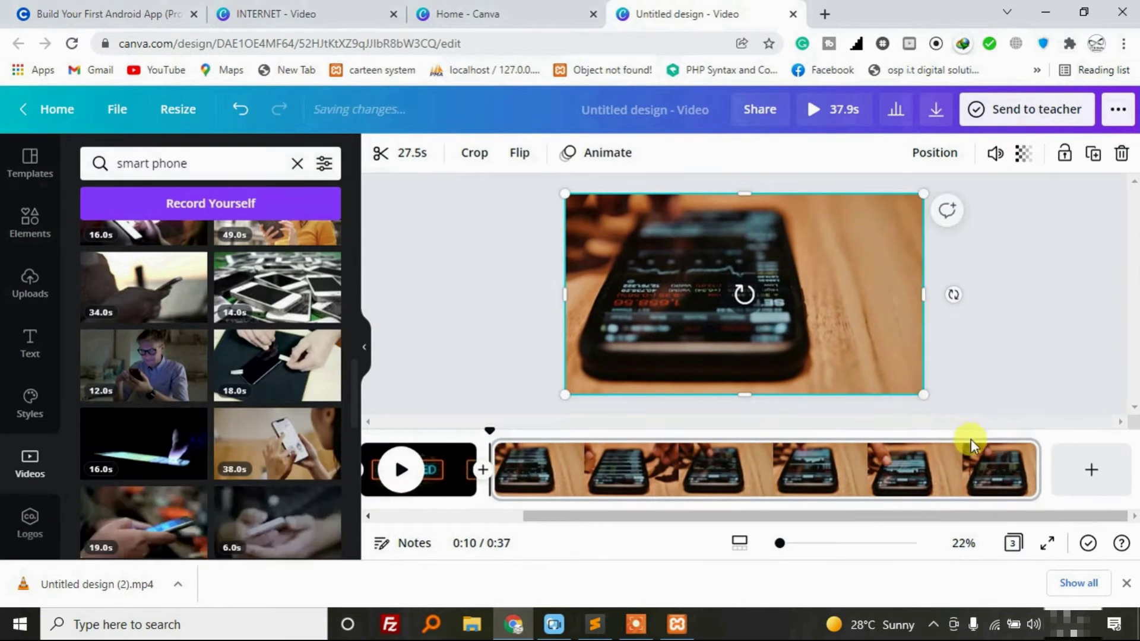
{"action": "left_click_drag", "start_coordinate": [1039, 463], "coordinate": [790, 450]}
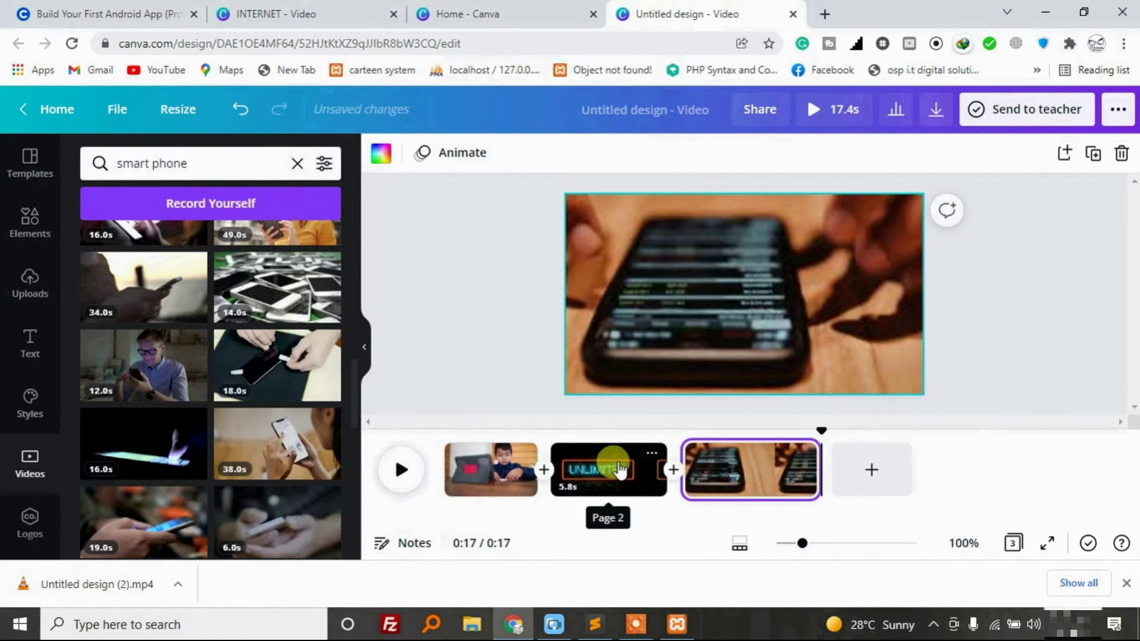
{"action": "left_click", "coordinate": [746, 469]}
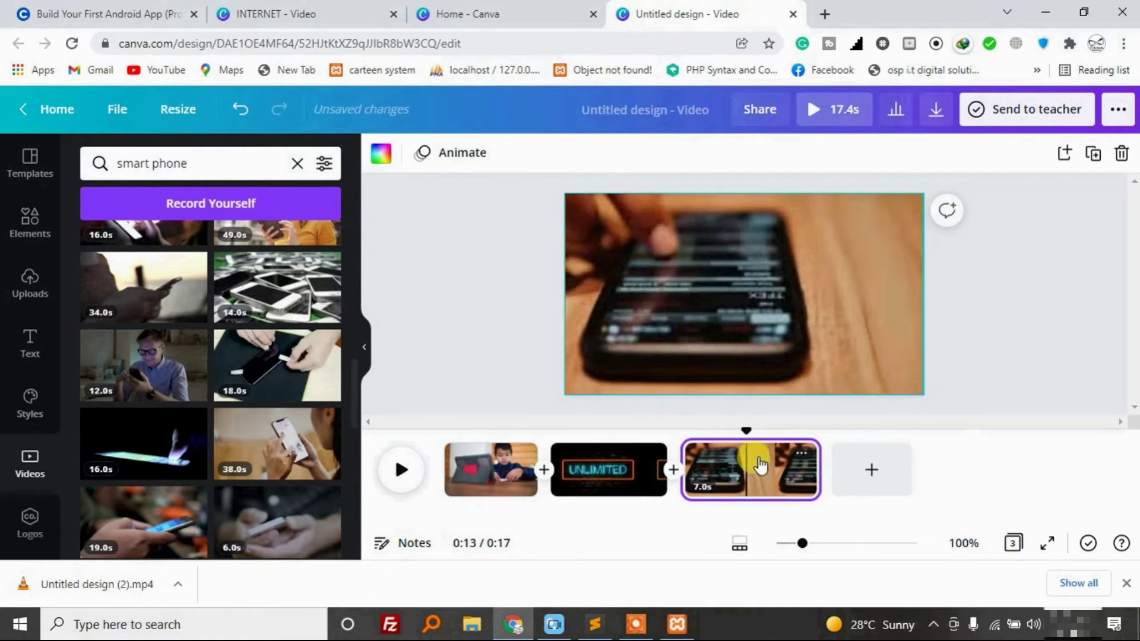
Switch to Movavi, listen to the rest of the second voice-over section near its end, and return to the Canva design
{"action": "left_click", "coordinate": [553, 623]}
{"action": "key", "text": "space"}
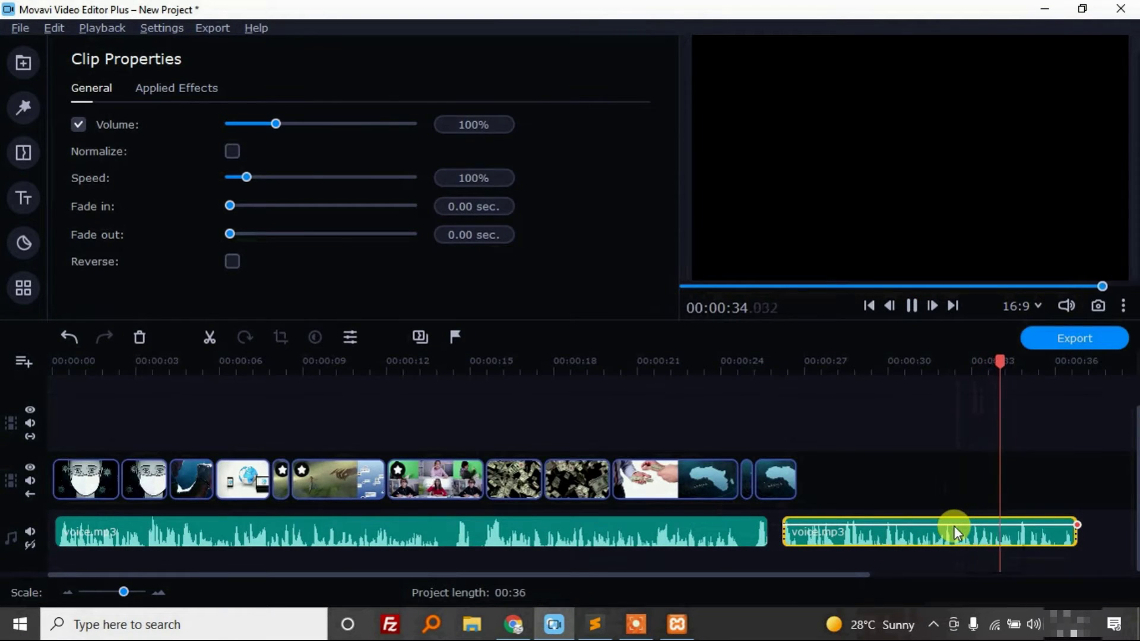
{"action": "left_click", "coordinate": [1038, 359]}
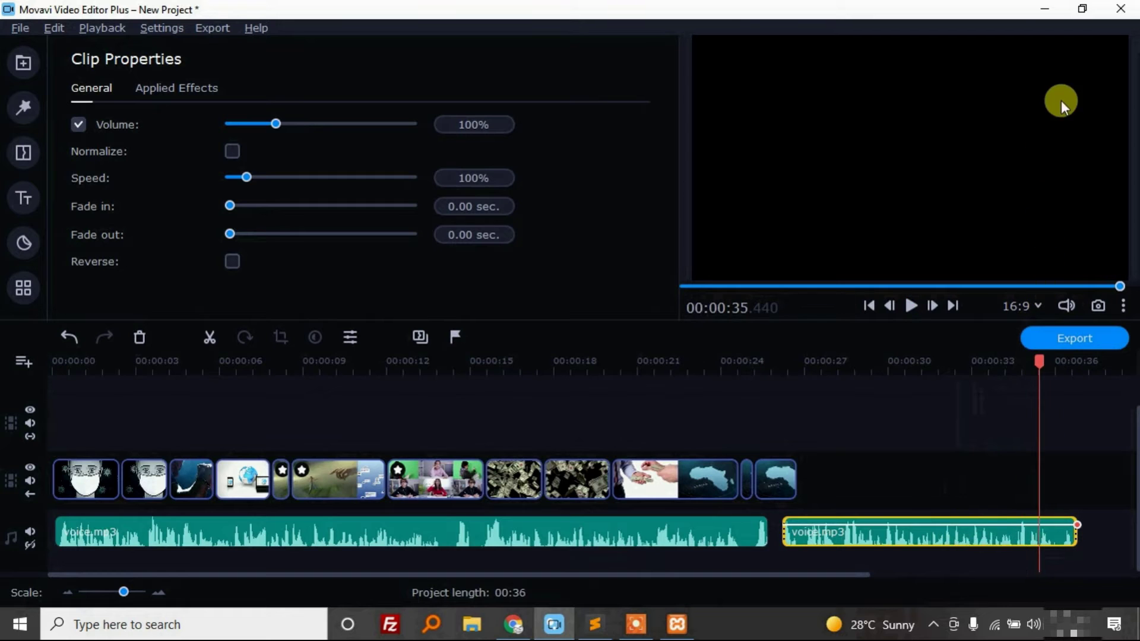
{"action": "left_click", "coordinate": [1036, 12]}
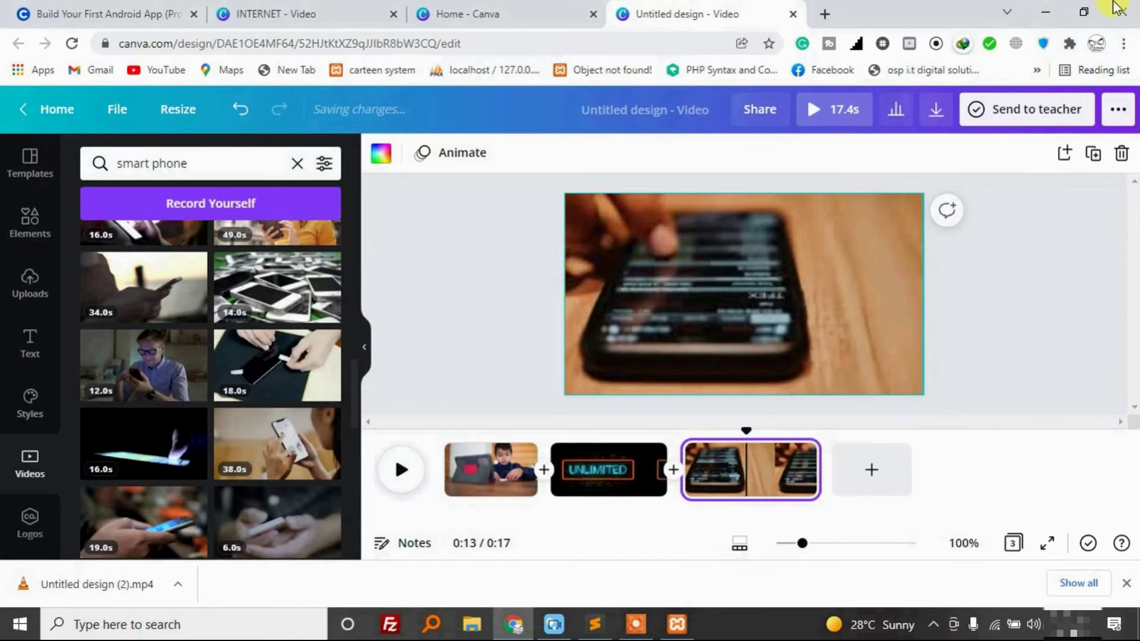
Open the nearly video from its folder in VLC and seek to 02:27, where the Outline app page shows
{"action": "left_click", "coordinate": [1045, 12]}
{"action": "left_click", "coordinate": [472, 625]}
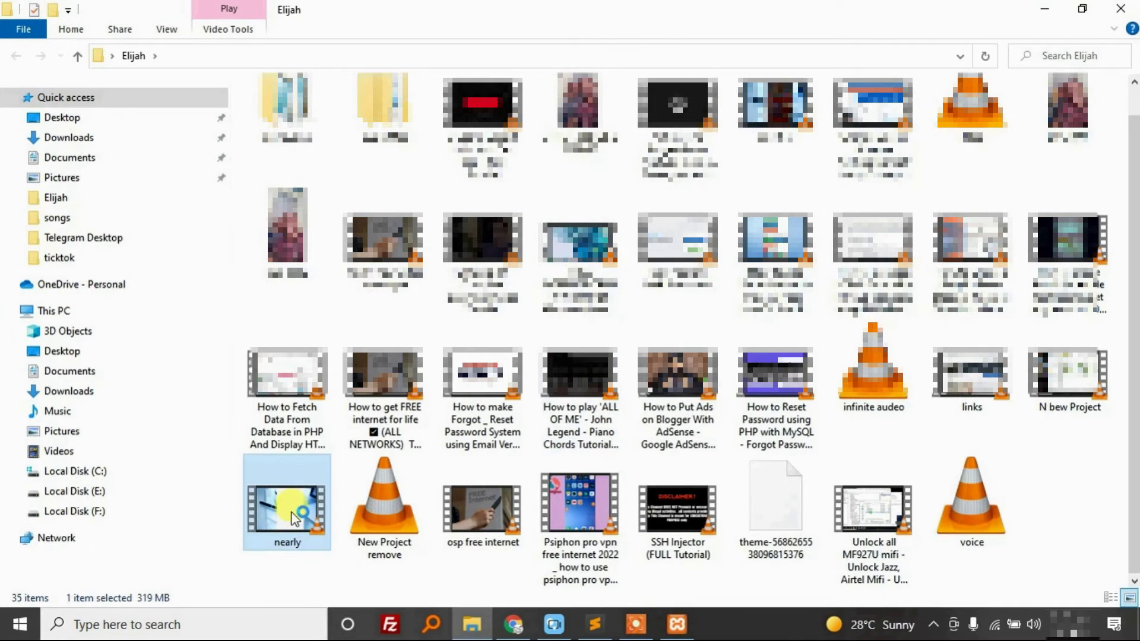
{"action": "double_click", "coordinate": [291, 513]}
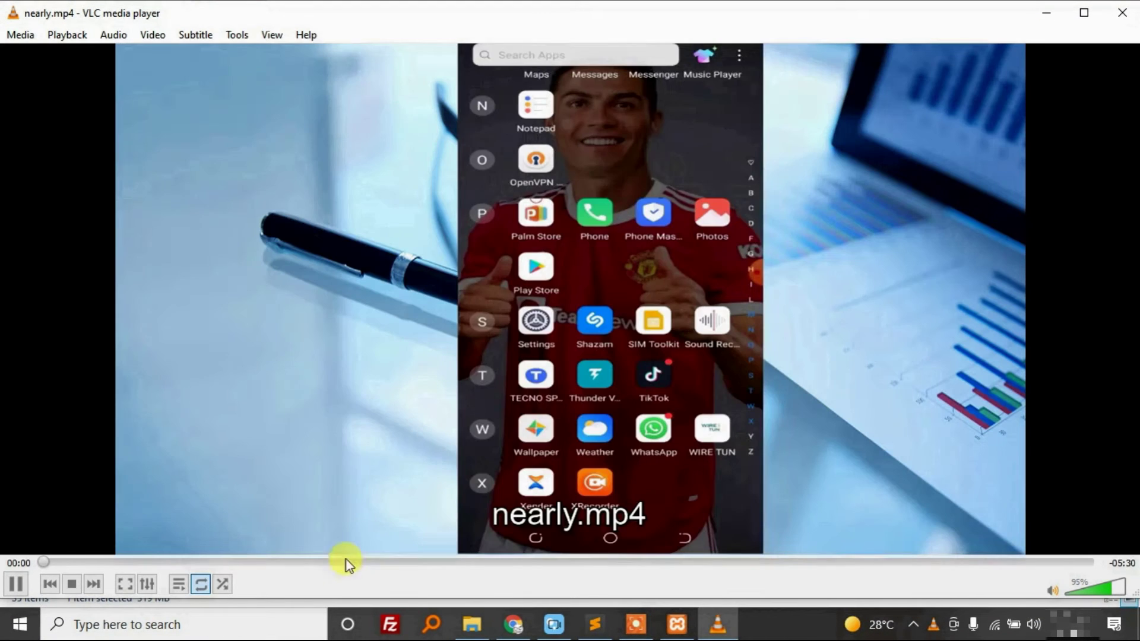
{"action": "left_click", "coordinate": [343, 559]}
Open Snipping Tool and capture the upper part of the Outline app page, down to its screenshots and description line
{"action": "left_click", "coordinate": [223, 626]}
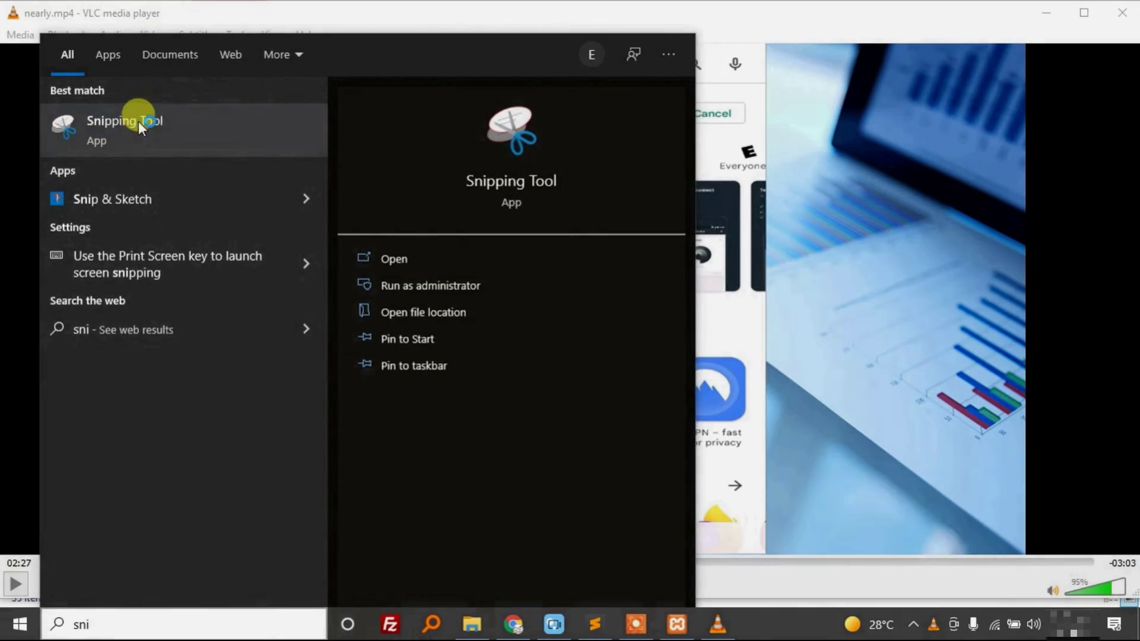
{"action": "left_click", "coordinate": [138, 121]}
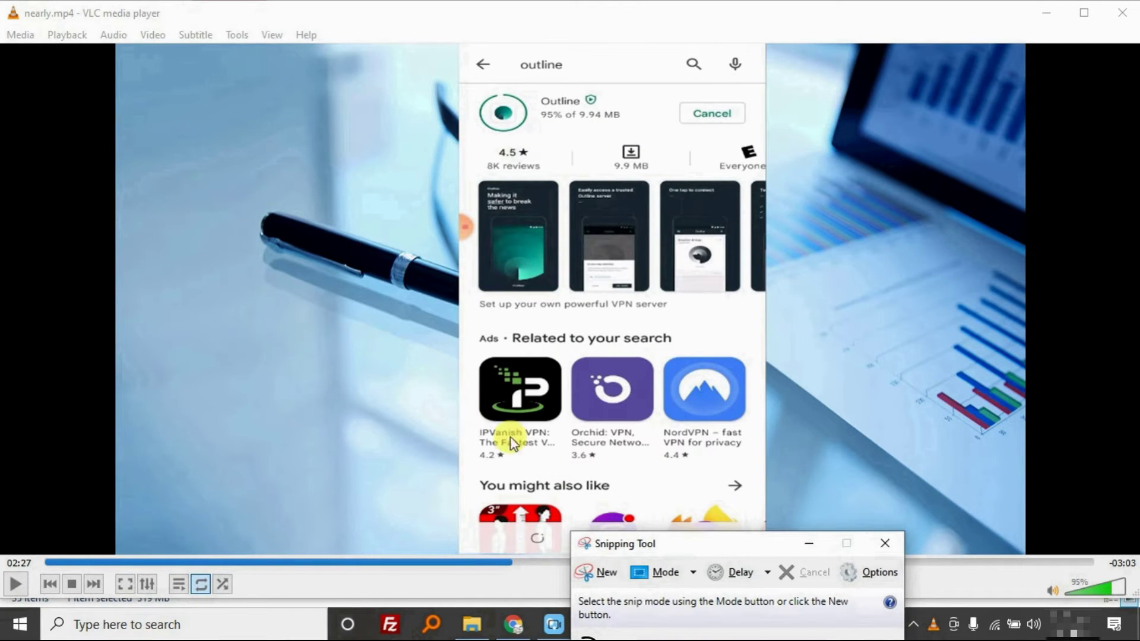
{"action": "left_click", "coordinate": [601, 578]}
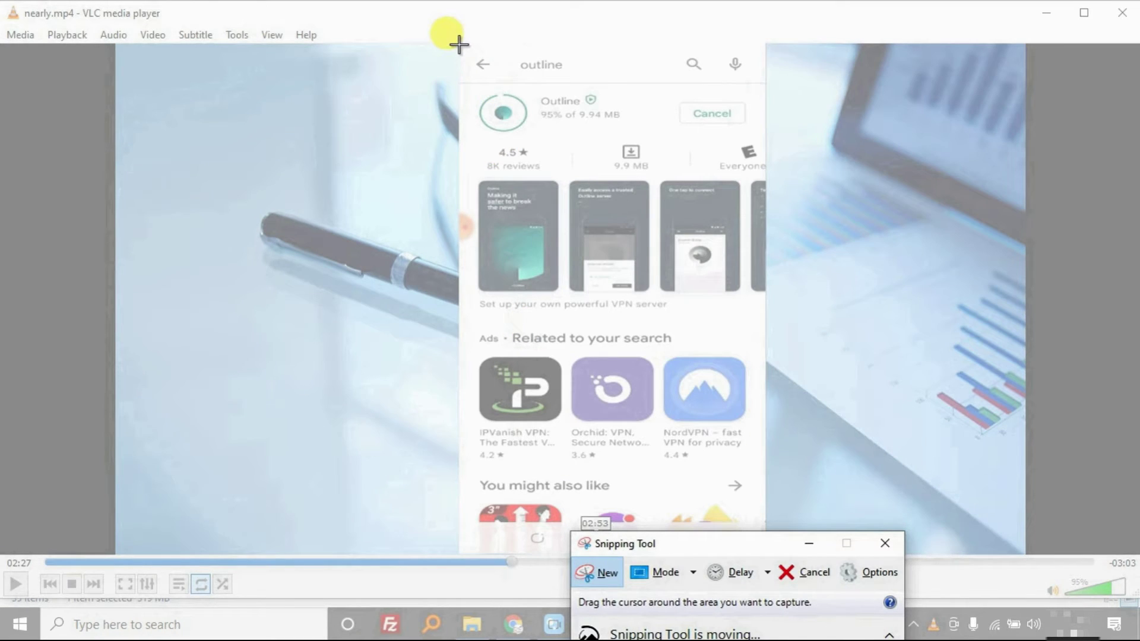
{"action": "left_click_drag", "start_coordinate": [459, 44], "coordinate": [766, 318]}
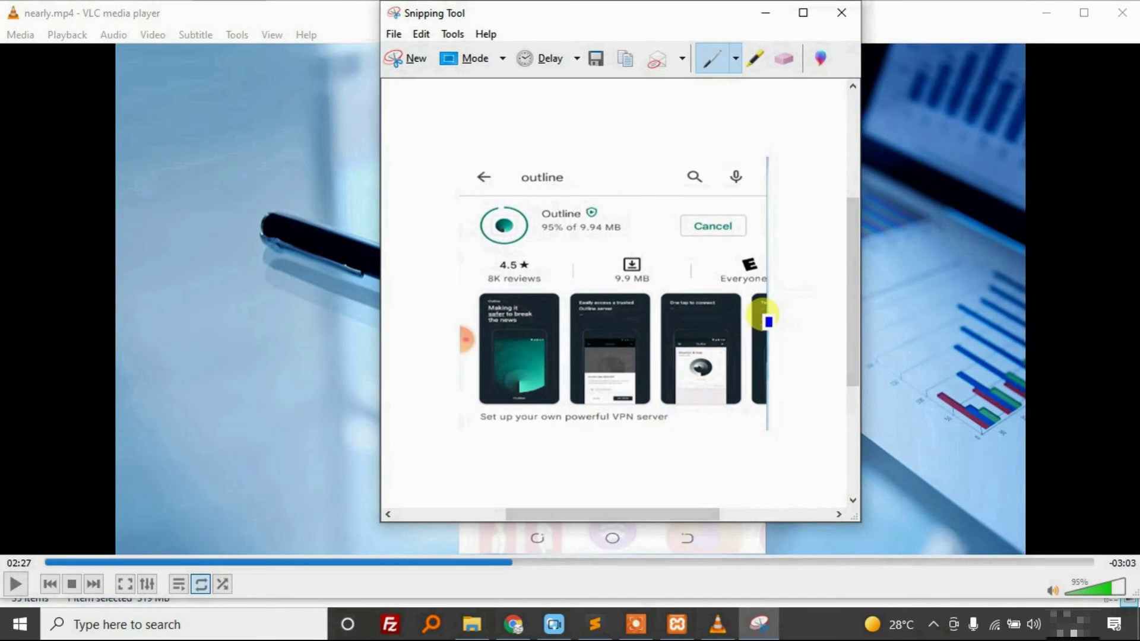
Save the snip to the desktop as a PNG named "outline pic" and close Snipping Tool
{"action": "left_click", "coordinate": [397, 33]}
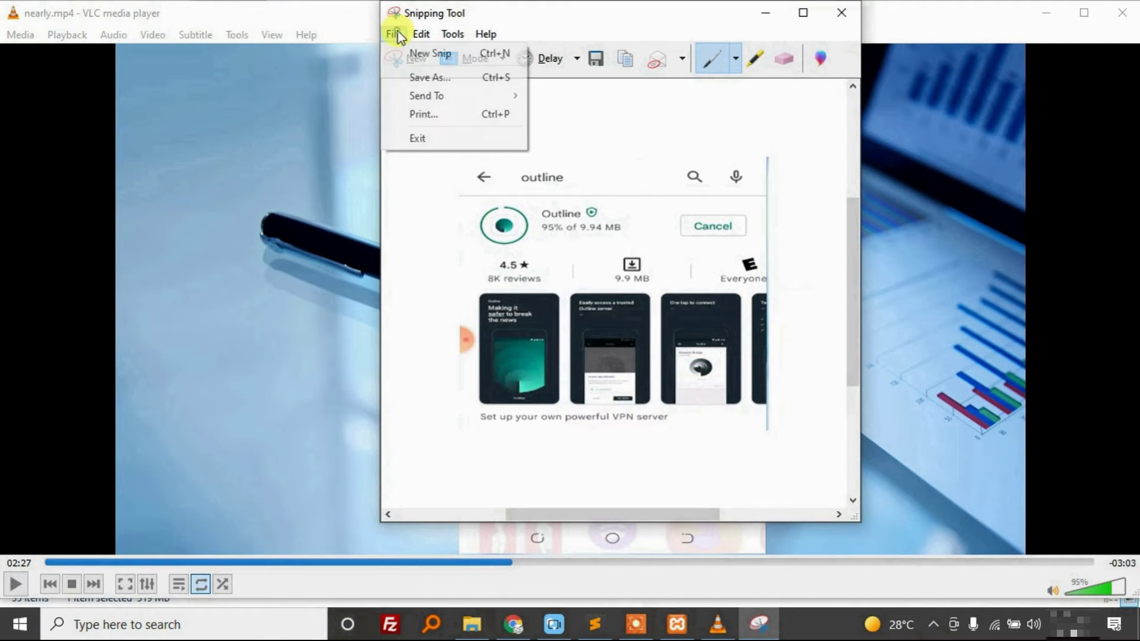
{"action": "left_click", "coordinate": [438, 77]}
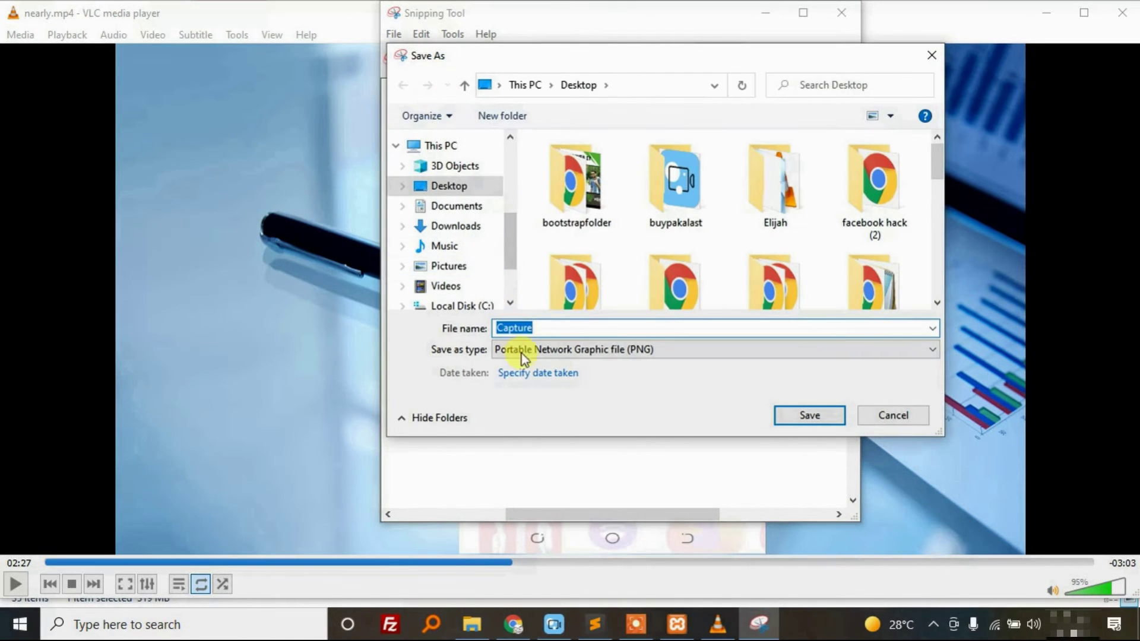
{"action": "type", "text": "outline pic"}
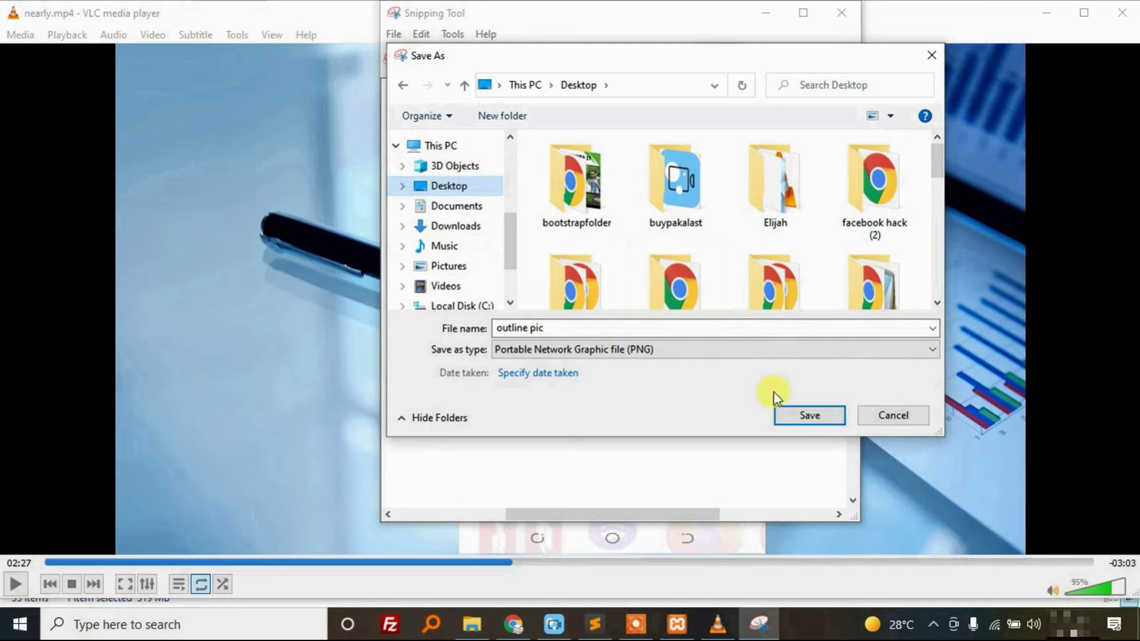
{"action": "left_click", "coordinate": [805, 418]}
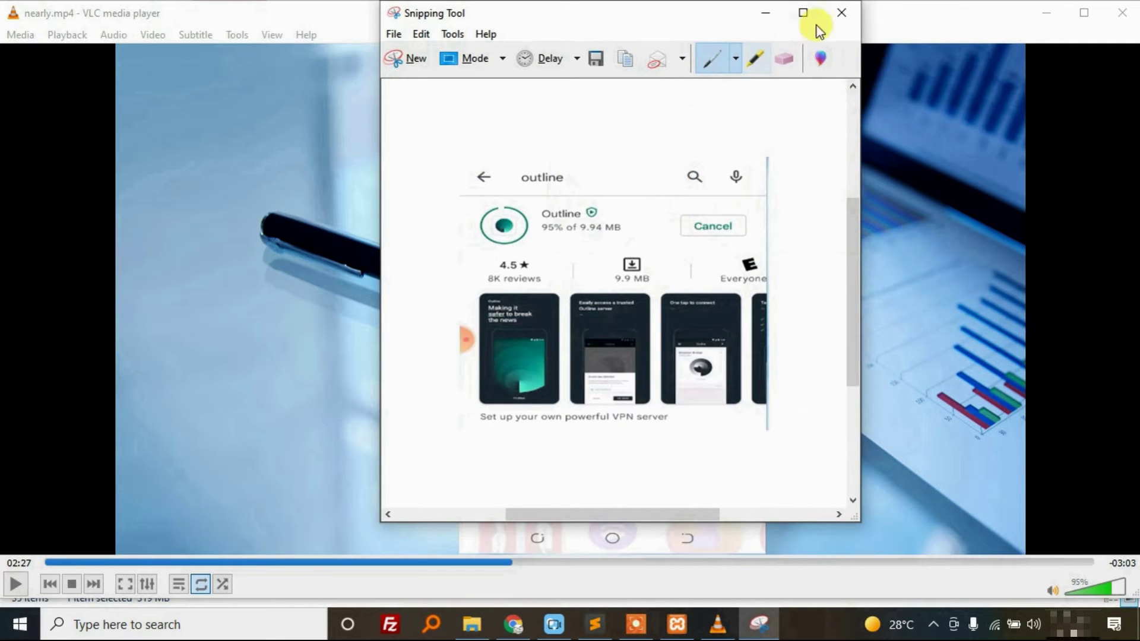
{"action": "left_click", "coordinate": [842, 12]}
Upload the outline pic image from the desktop to Canva and place it full-frame on a new fourth page
{"action": "left_click", "coordinate": [1048, 15]}
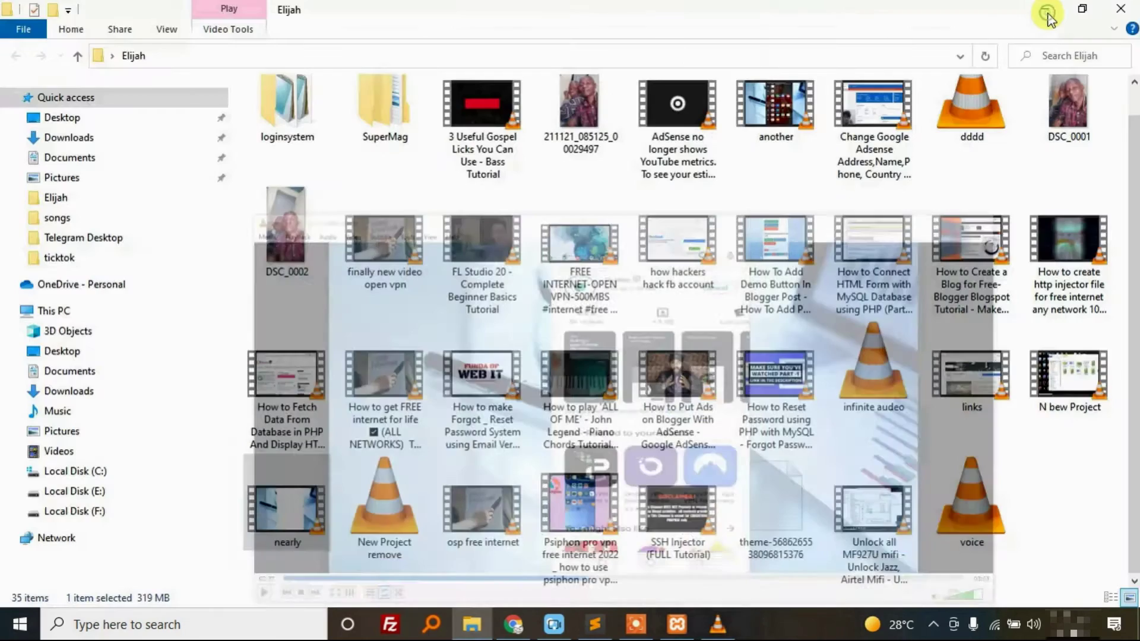
{"action": "left_click", "coordinate": [1045, 13]}
{"action": "left_click", "coordinate": [794, 469]}
{"action": "left_click_drag", "start_coordinate": [760, 497], "coordinate": [228, 247]}
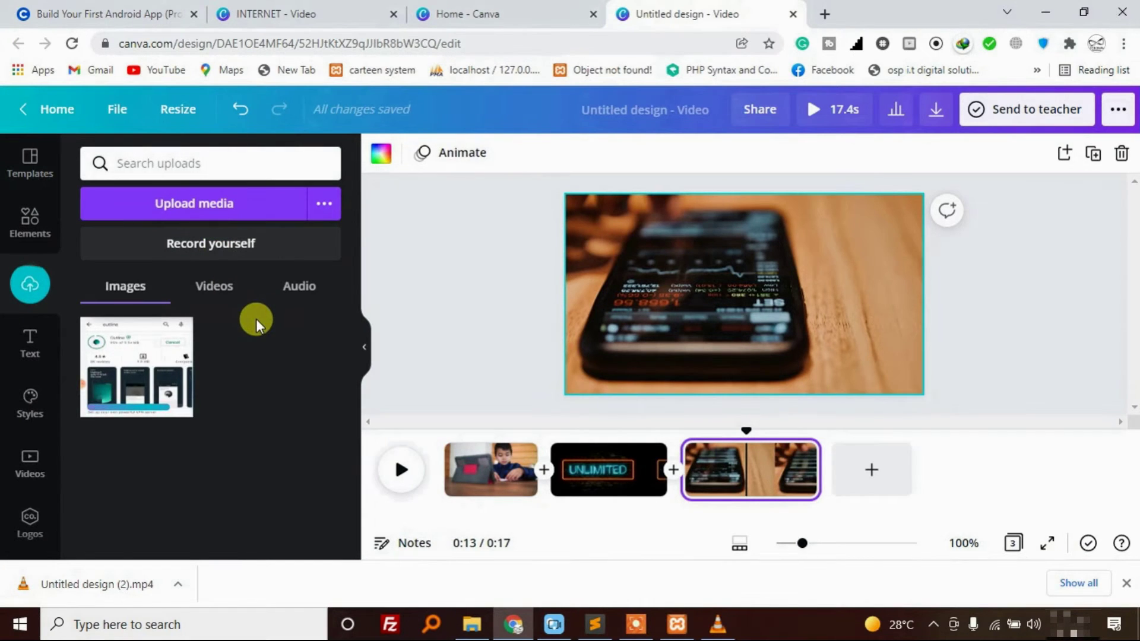
{"action": "left_click", "coordinate": [869, 470]}
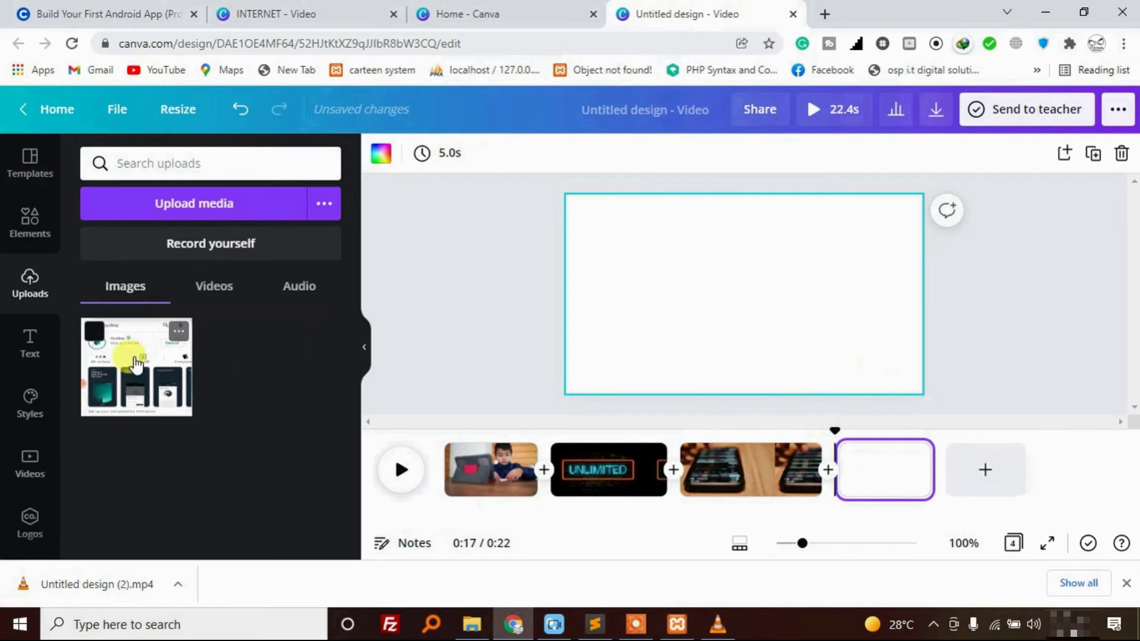
{"action": "left_click_drag", "start_coordinate": [122, 356], "coordinate": [807, 387]}
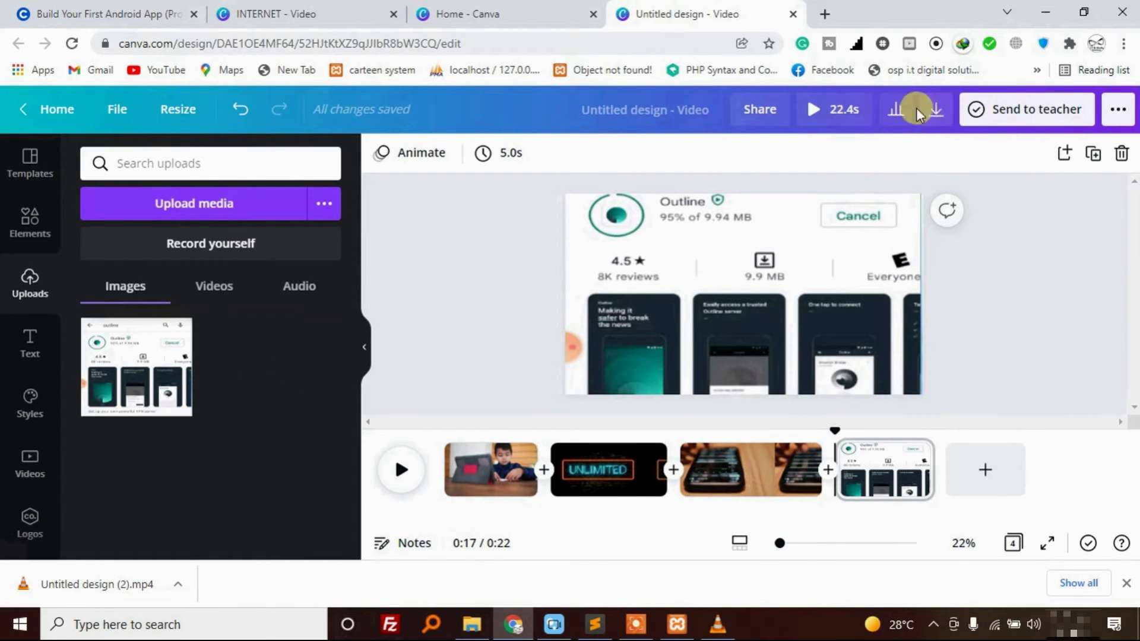
Download all four pages as an MP4 video and save it to the desktop as Untitled design (3)
{"action": "left_click", "coordinate": [934, 113]}
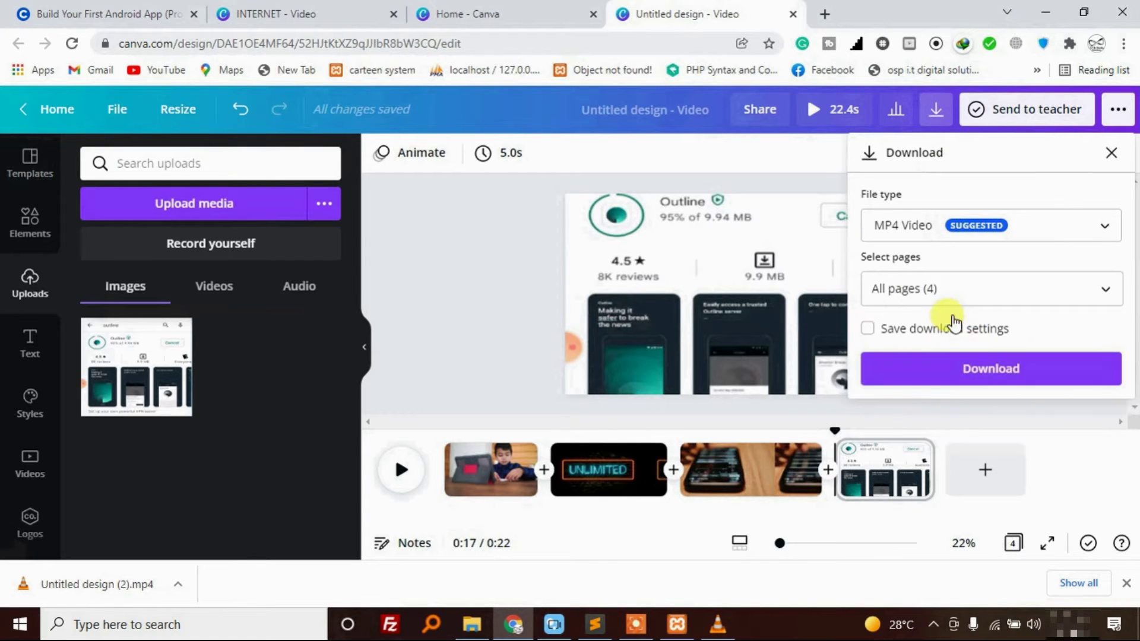
{"action": "left_click", "coordinate": [995, 356]}
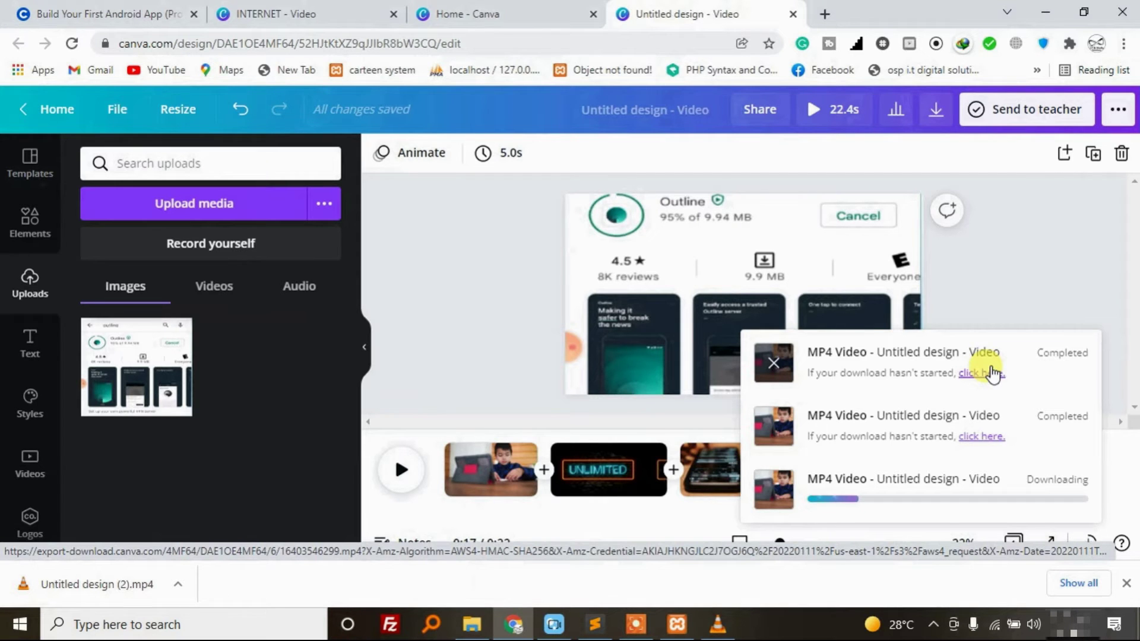
{"action": "left_click", "coordinate": [993, 373]}
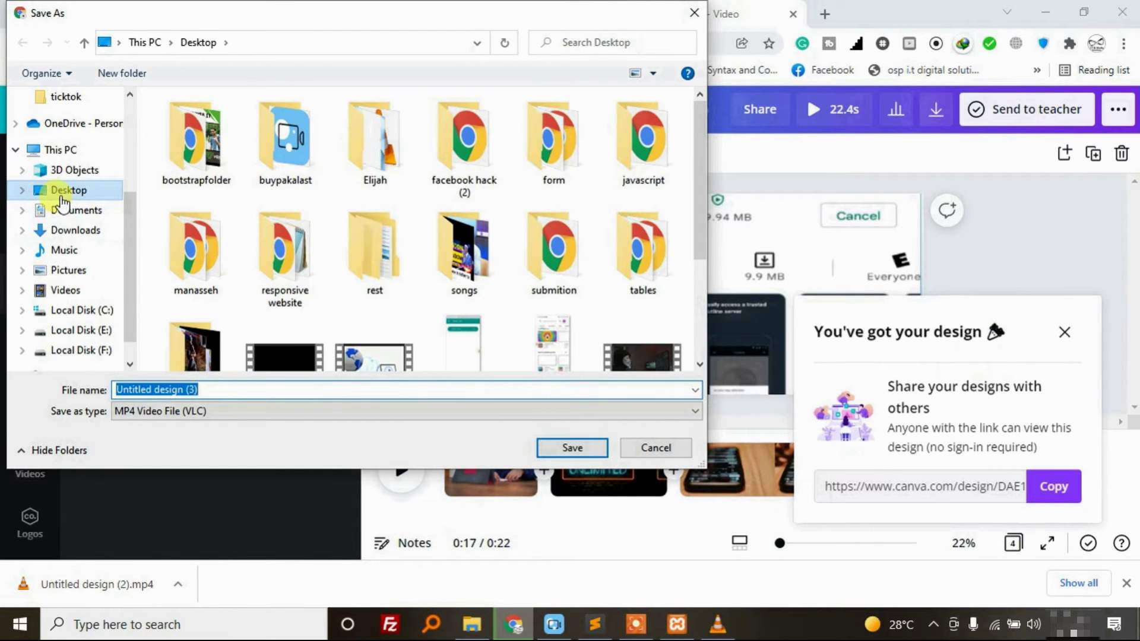
{"action": "left_click", "coordinate": [574, 450]}
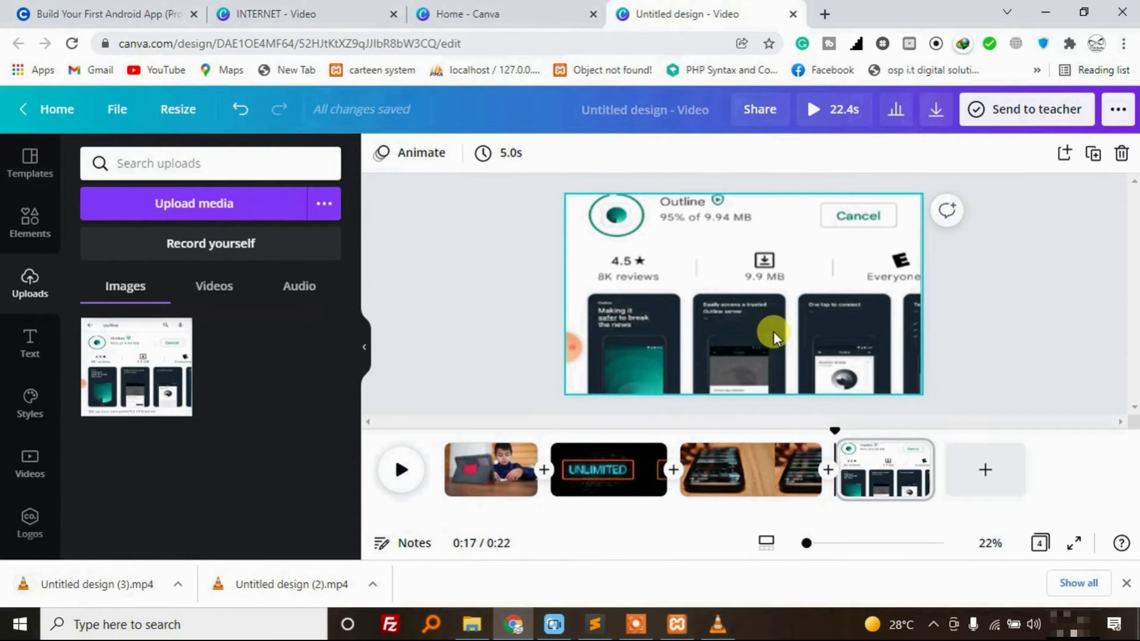
Add the downloaded Untitled design (3) video after the last clip on Movavi's timeline and split it at 29.91 s
{"action": "left_click_drag", "start_coordinate": [97, 584], "coordinate": [936, 468]}
{"action": "left_click", "coordinate": [861, 473]}
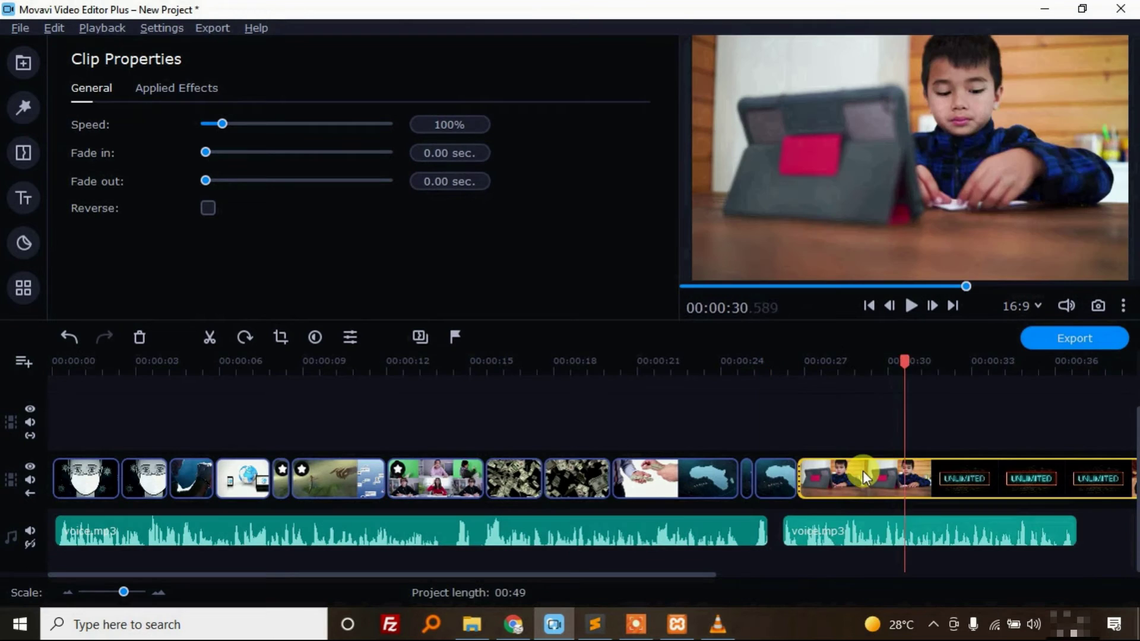
{"action": "key", "text": "space"}
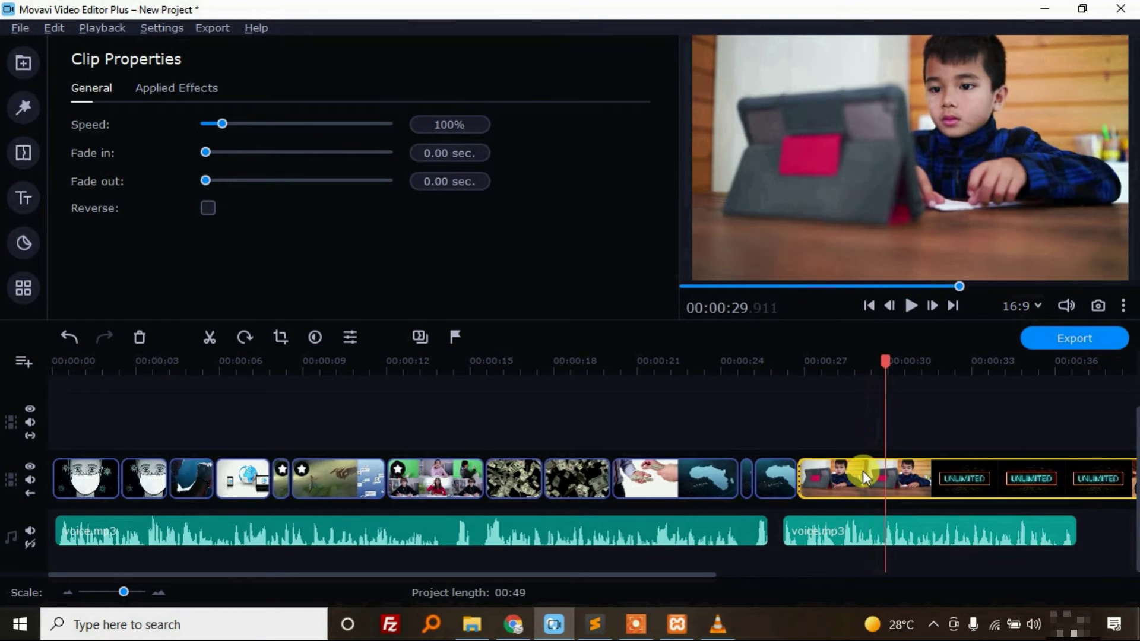
{"action": "left_click", "coordinate": [210, 338]}
{"action": "left_click", "coordinate": [915, 478]}
Split the remaining boy-at-tablet footage at 31.25 s and delete the segment between the two cuts
{"action": "key", "text": "space"}
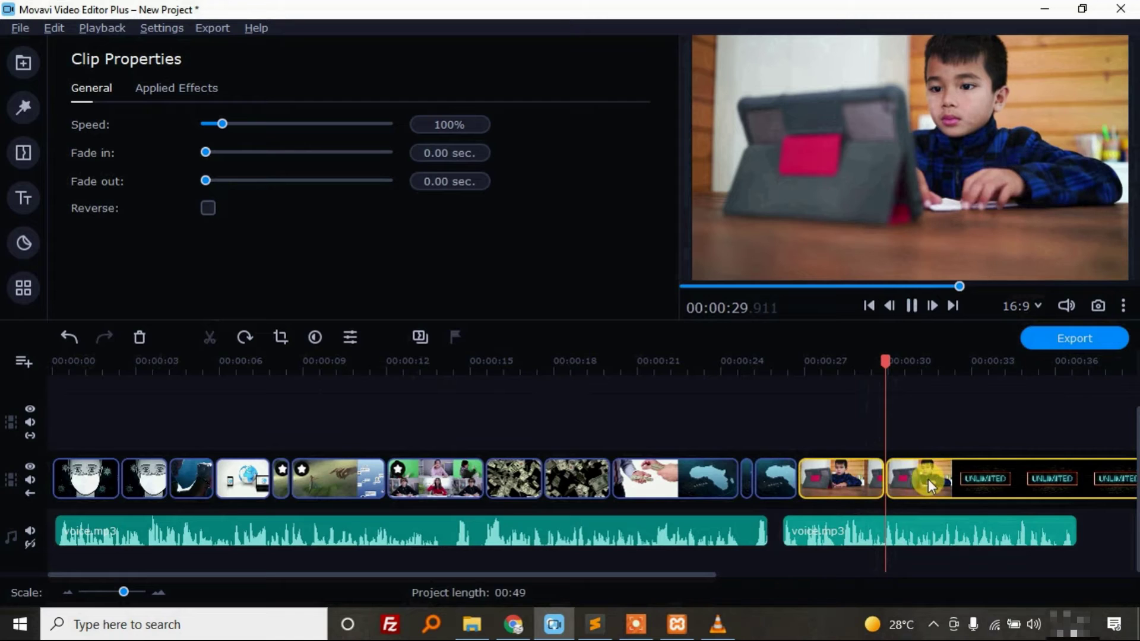
{"action": "left_click", "coordinate": [928, 479]}
{"action": "left_click", "coordinate": [921, 476]}
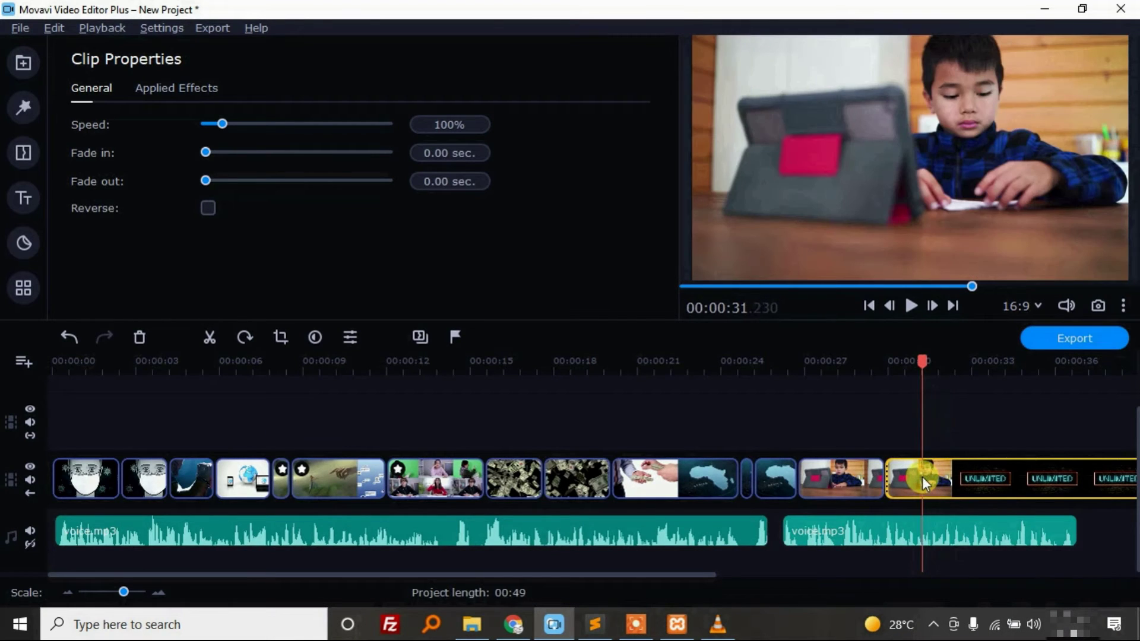
{"action": "left_click", "coordinate": [209, 337]}
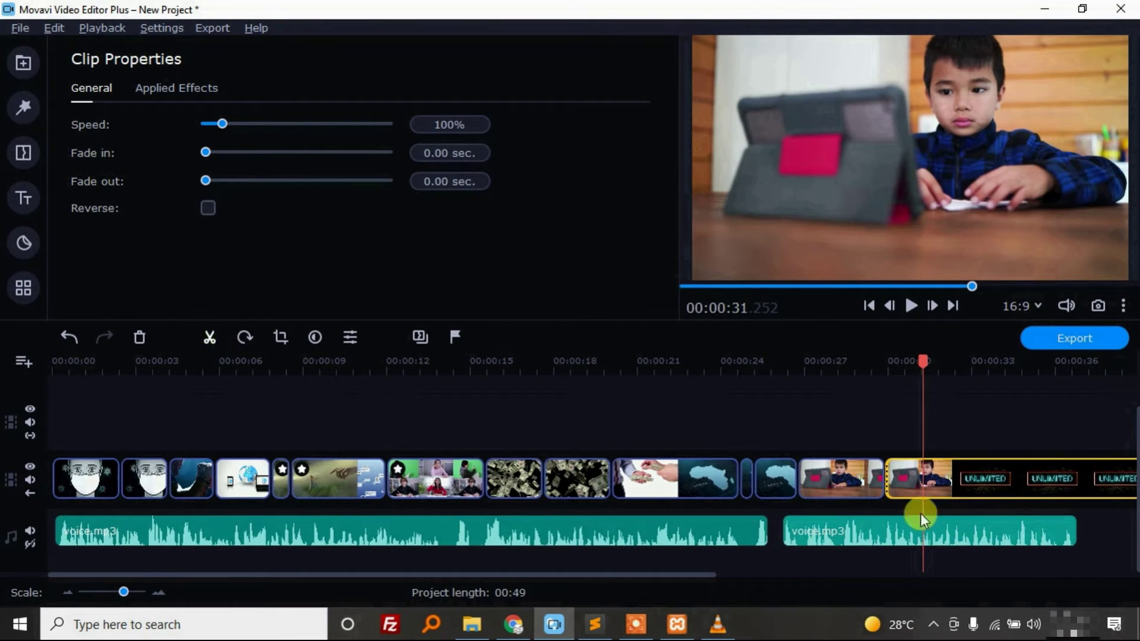
{"action": "left_click", "coordinate": [900, 477]}
{"action": "key", "text": "Delete"}
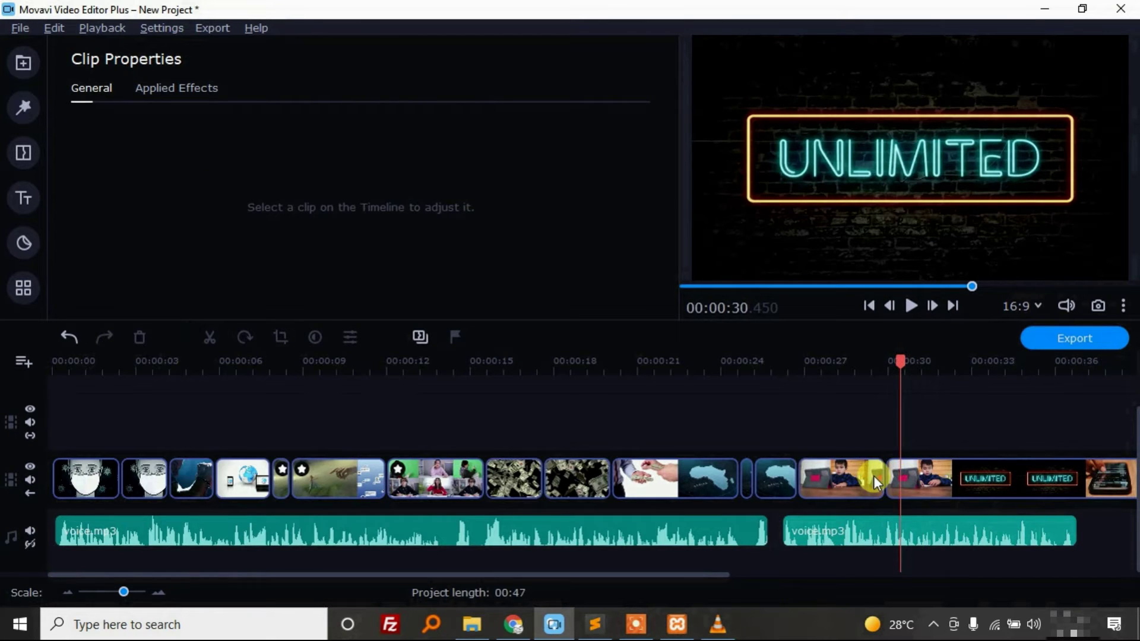
Play on from the first tablet clip and split the following clip at about 32.2 s
{"action": "left_click", "coordinate": [874, 476]}
{"action": "key", "text": "space"}
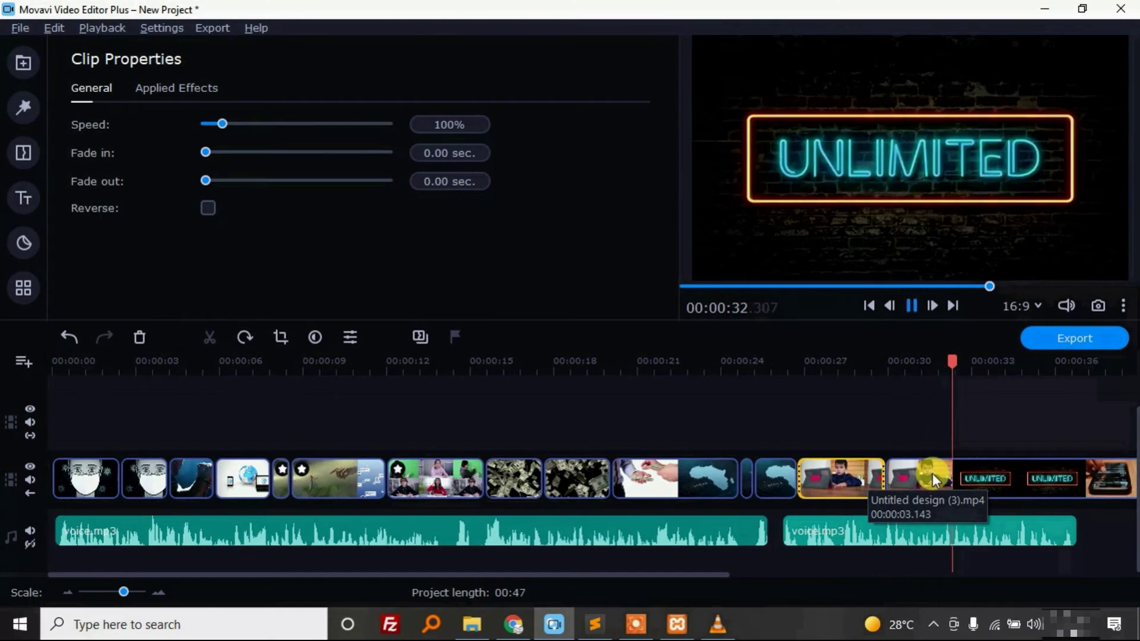
{"action": "left_click", "coordinate": [949, 474]}
{"action": "key", "text": "ctrl+b"}
Play through the UNLIMITED footage and split it from the phone footage at about 36 s
{"action": "mouse_move", "coordinate": [1013, 469]}
{"action": "left_mouse_down"}
{"action": "mouse_move", "coordinate": [1043, 470]}
{"action": "mouse_move", "coordinate": [1031, 473]}
{"action": "left_mouse_up"}
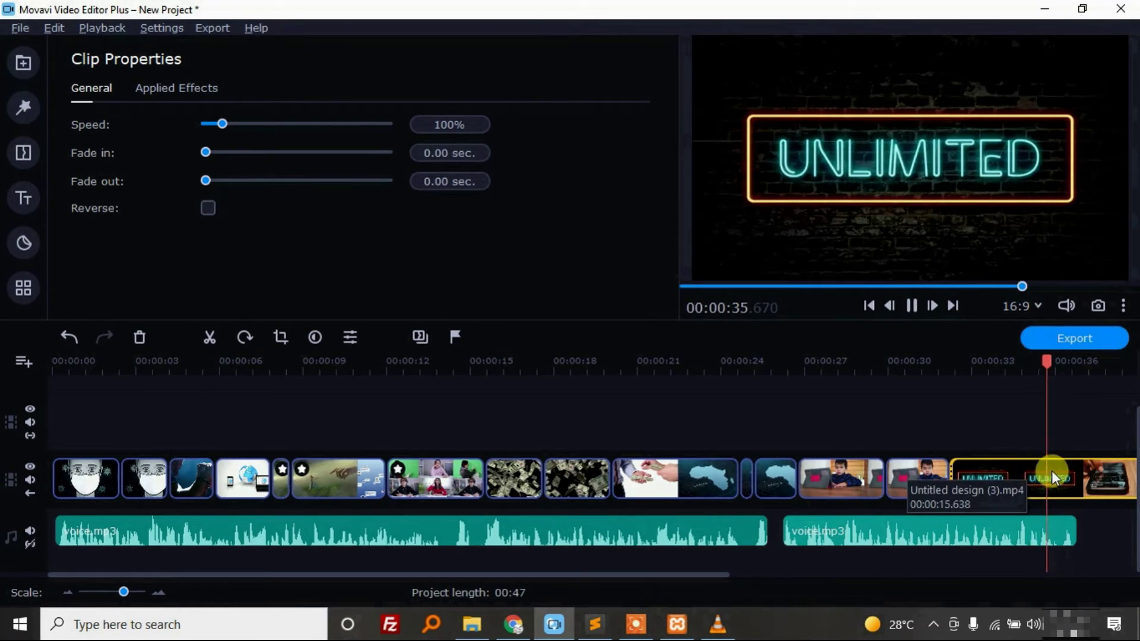
{"action": "key", "text": "space"}
{"action": "left_click", "coordinate": [210, 337]}
{"action": "left_click", "coordinate": [1020, 479]}
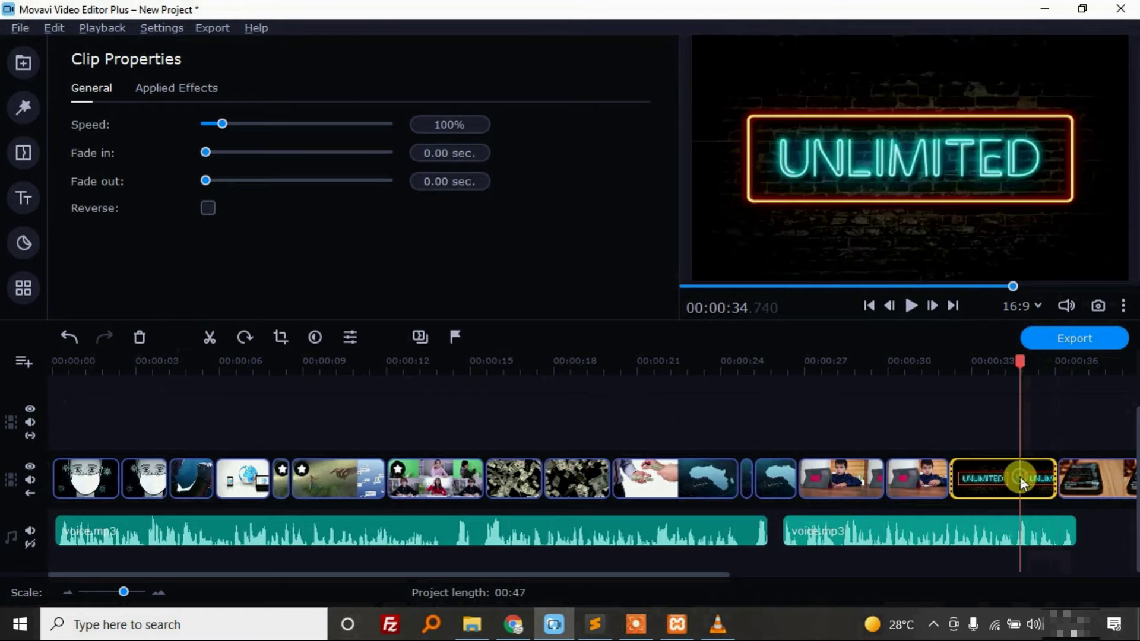
Delete the selected UNLIMITED segment, play on from the second tablet clip and split the phone footage at about 33.4 s
{"action": "key", "text": "Delete"}
{"action": "left_click", "coordinate": [932, 472]}
{"action": "key", "text": "space"}
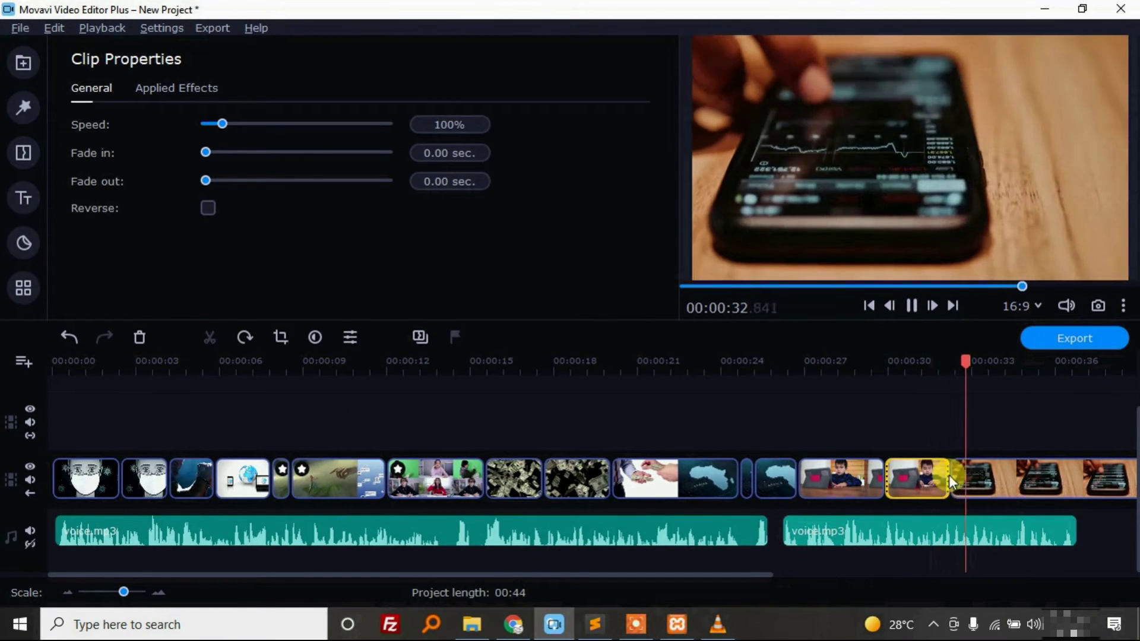
{"action": "left_click", "coordinate": [981, 473]}
{"action": "left_click", "coordinate": [210, 341]}
Split the remaining phone footage at 38.7 s and delete the segment between the two cuts
{"action": "left_click_drag", "start_coordinate": [1119, 369], "coordinate": [564, 472]}
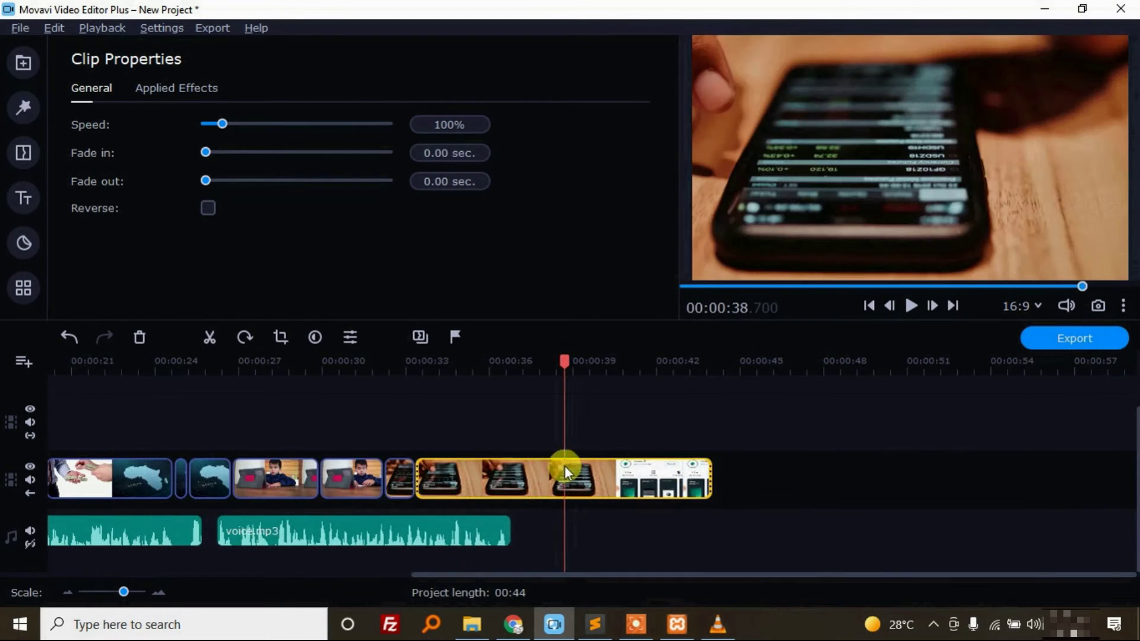
{"action": "left_click", "coordinate": [209, 338]}
{"action": "left_click", "coordinate": [509, 478]}
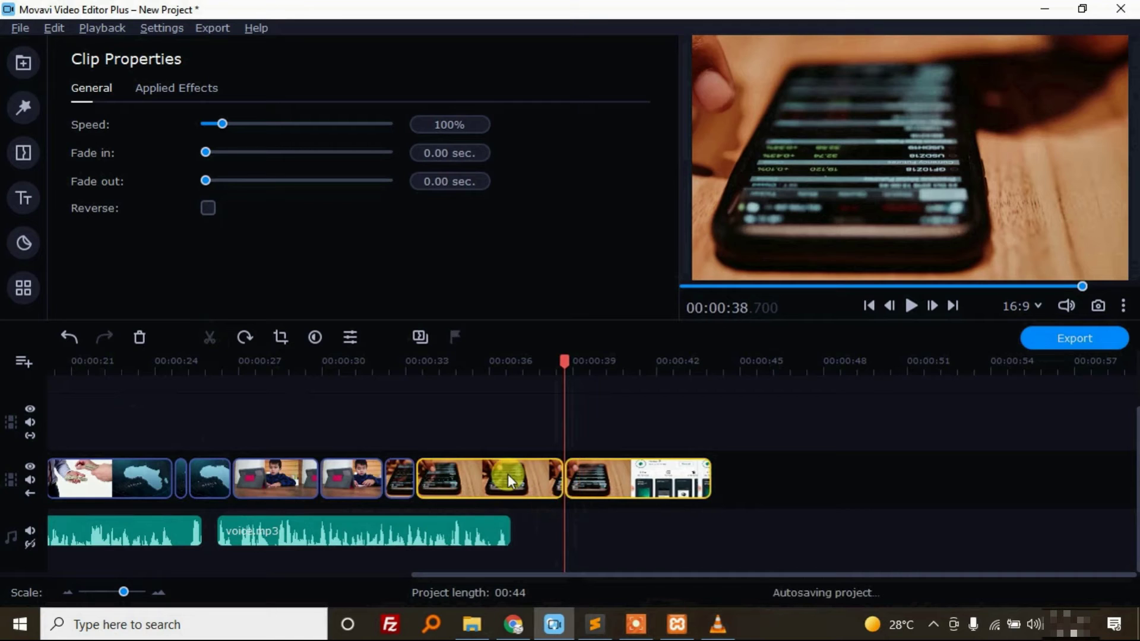
{"action": "left_click", "coordinate": [507, 472]}
{"action": "key", "text": "Delete"}
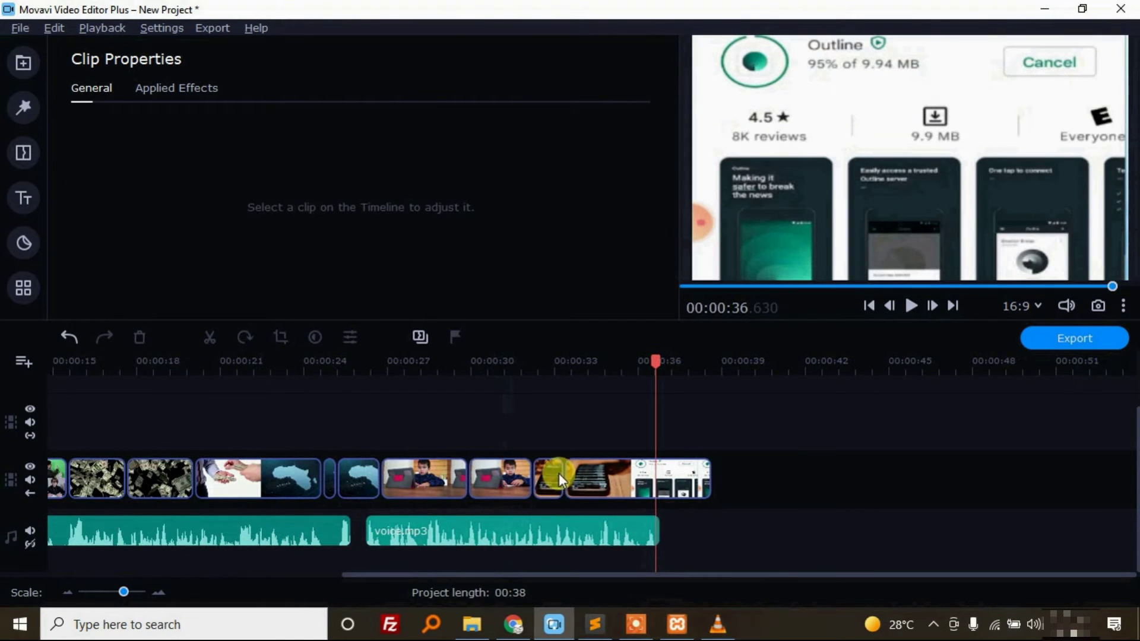
Play the first phone clip onward and add the outline pic image from the desktop to the overlay track at about 35.76 s
{"action": "left_click", "coordinate": [547, 472]}
{"action": "key", "text": "space"}
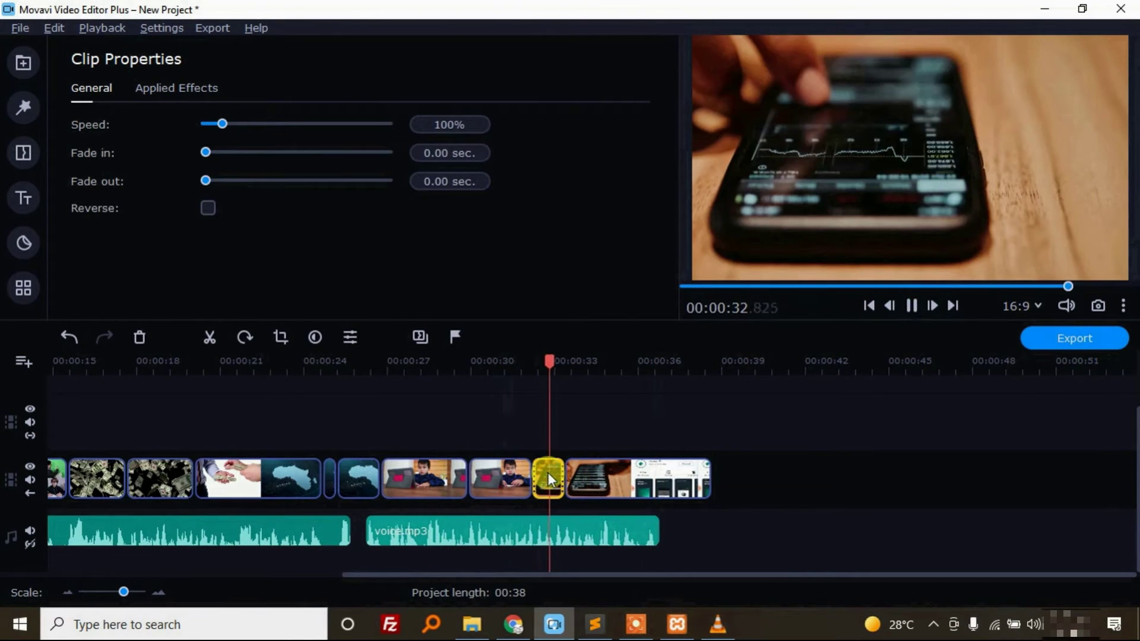
{"action": "key", "text": "space"}
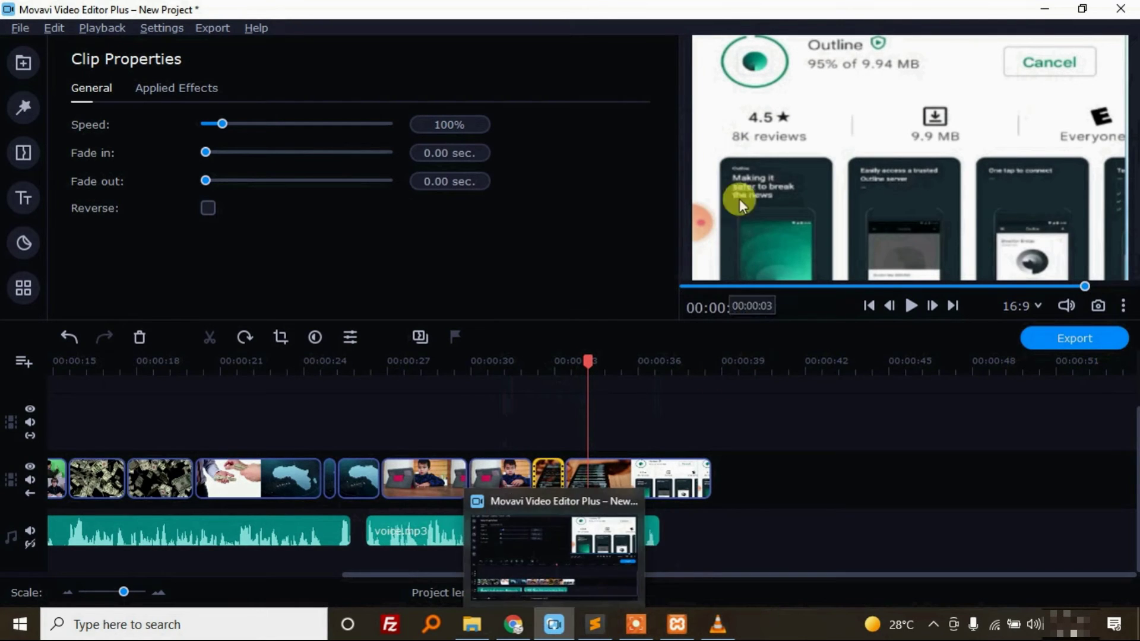
{"action": "left_click", "coordinate": [1038, 12]}
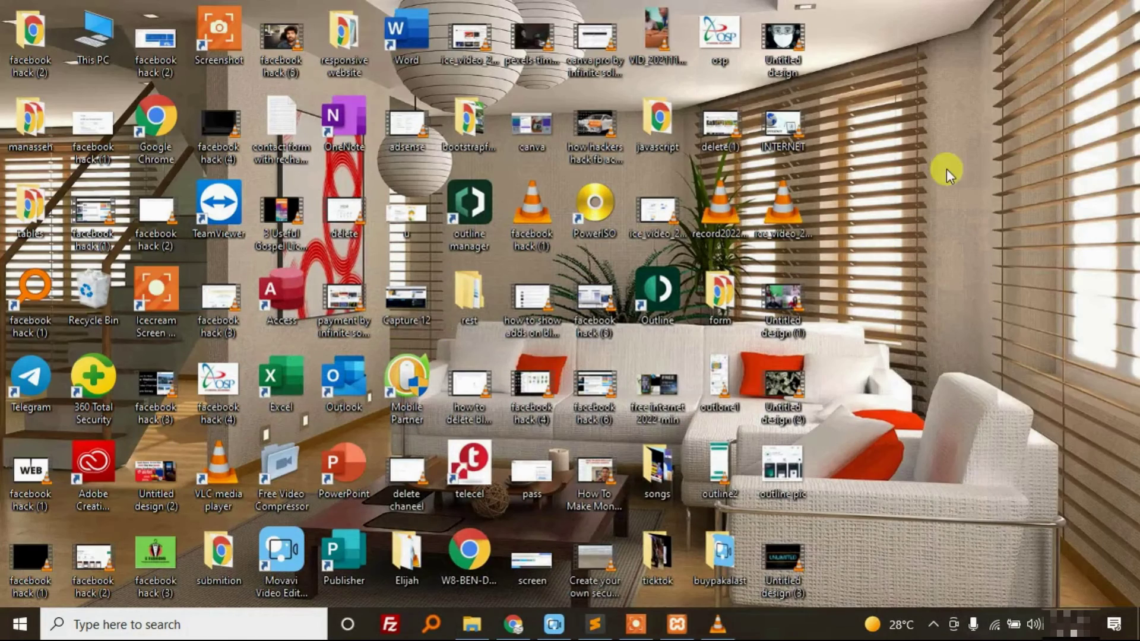
{"action": "left_click_drag", "start_coordinate": [731, 533], "coordinate": [678, 429]}
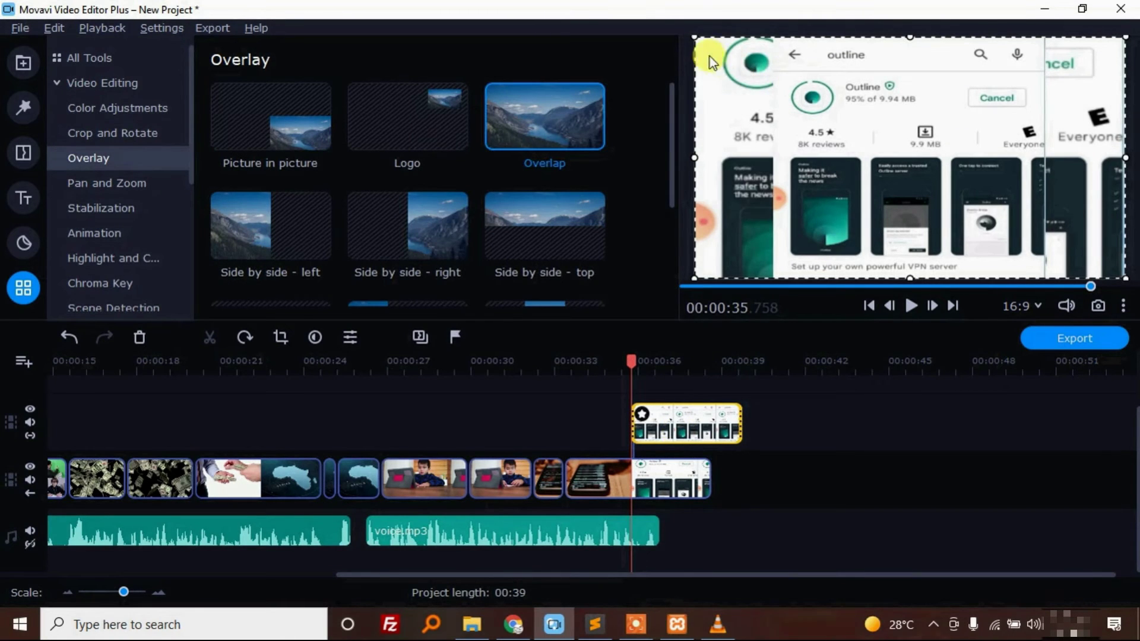
Shrink and centre the outline pic overlay in the frame, and move it to the main track between the two phone segments
{"action": "left_click_drag", "start_coordinate": [698, 36], "coordinate": [798, 132]}
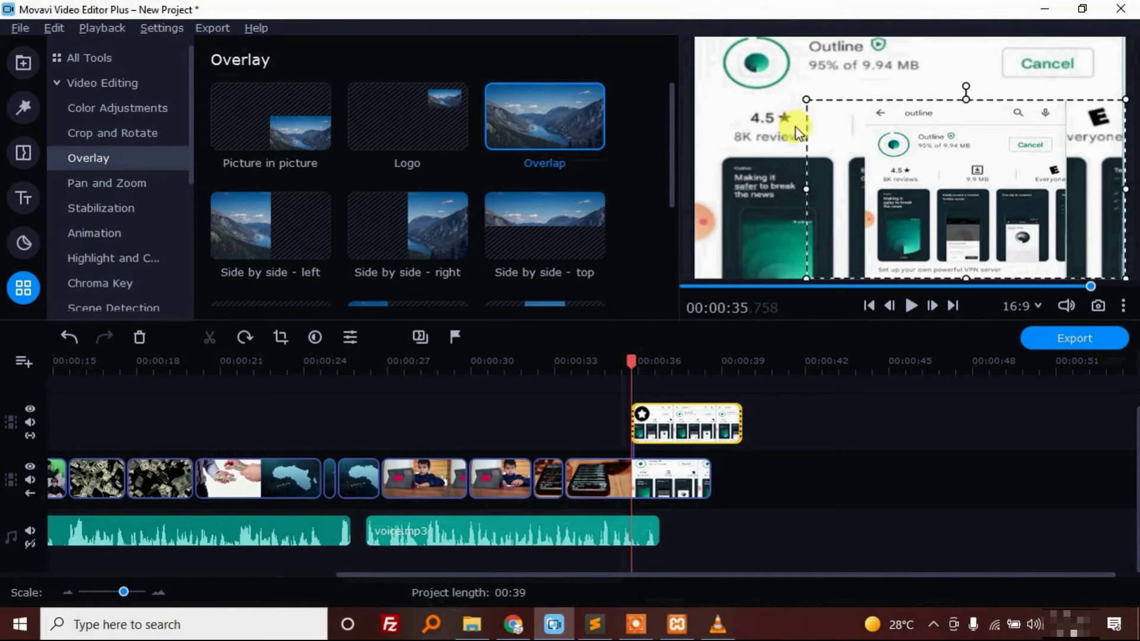
{"action": "left_click_drag", "start_coordinate": [976, 184], "coordinate": [921, 152]}
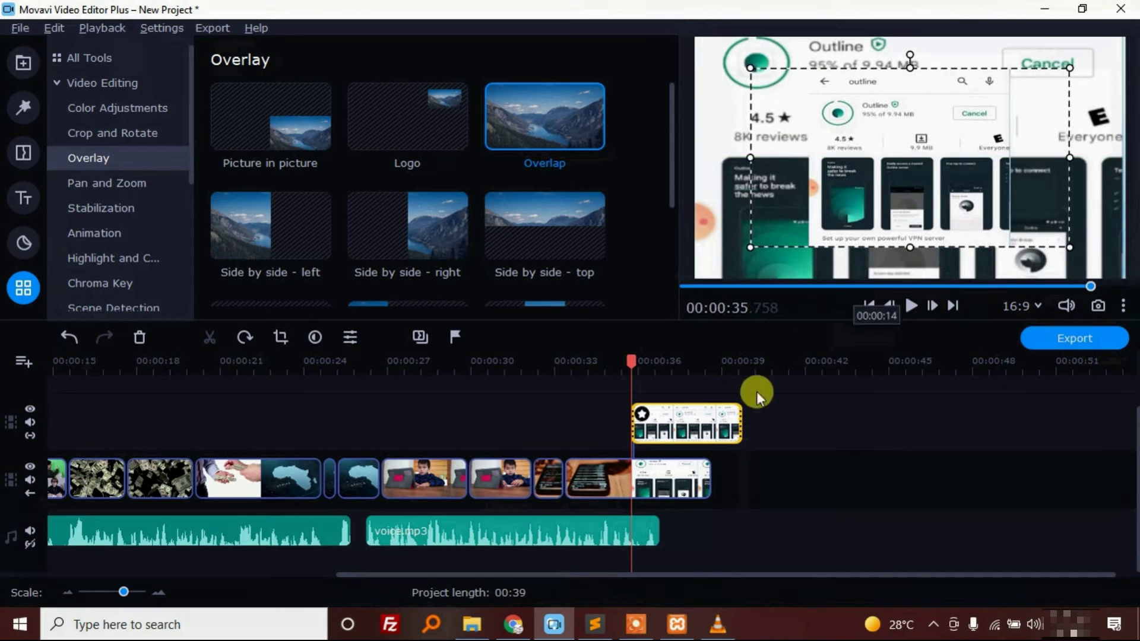
{"action": "left_click_drag", "start_coordinate": [687, 423], "coordinate": [622, 475]}
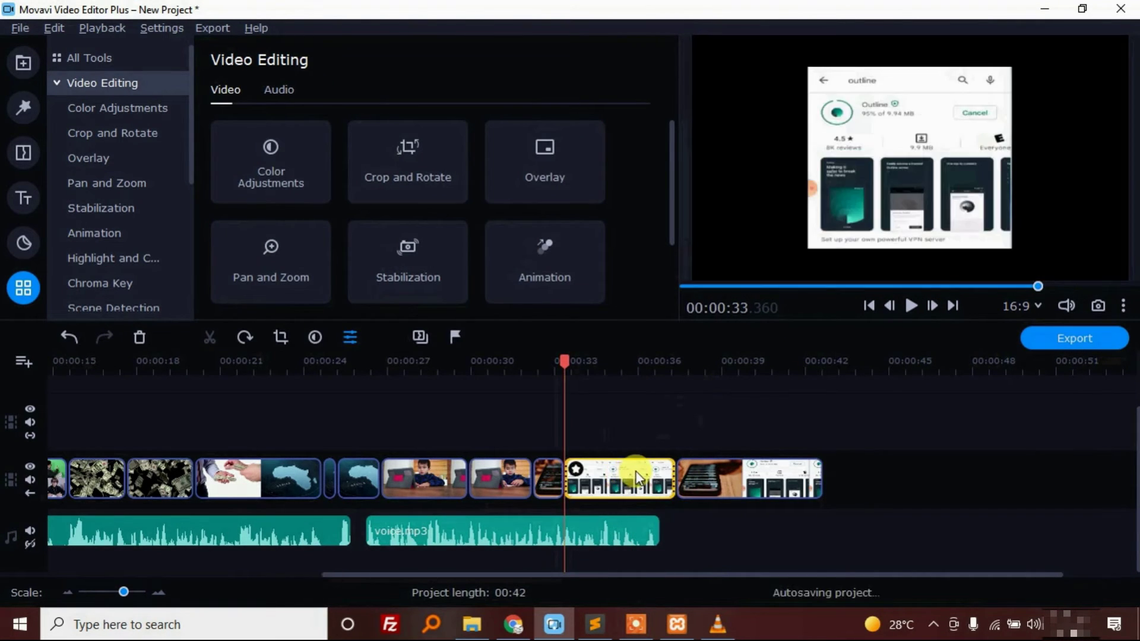
Split the outline pic clip at about 35 s and delete its second part
{"action": "left_click", "coordinate": [210, 337]}
{"action": "left_click", "coordinate": [642, 486]}
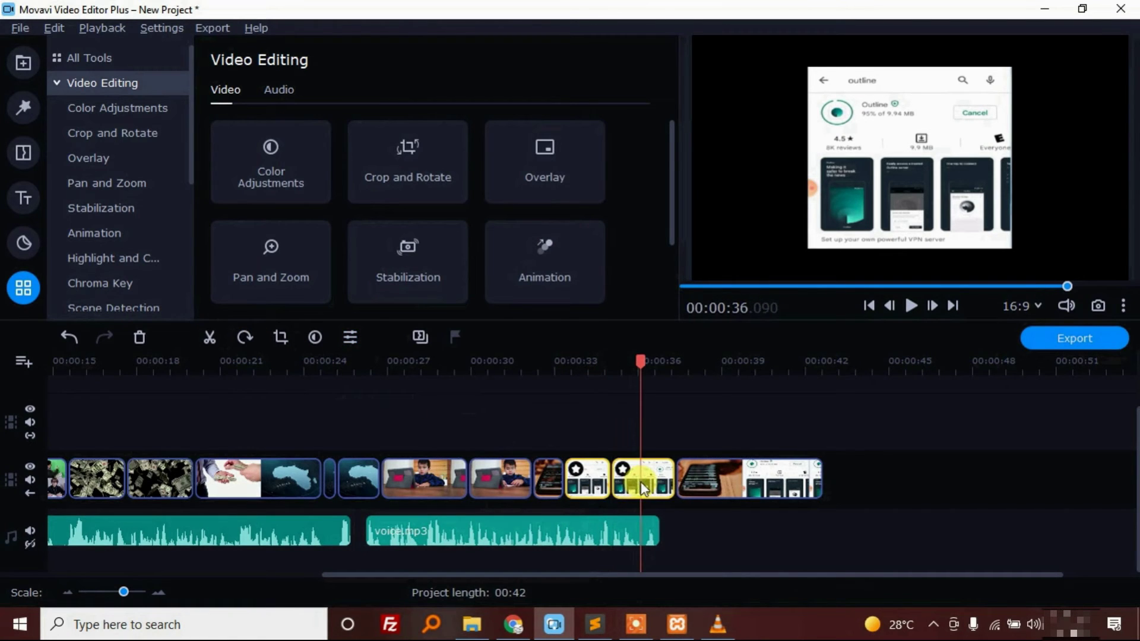
{"action": "key", "text": "Delete"}
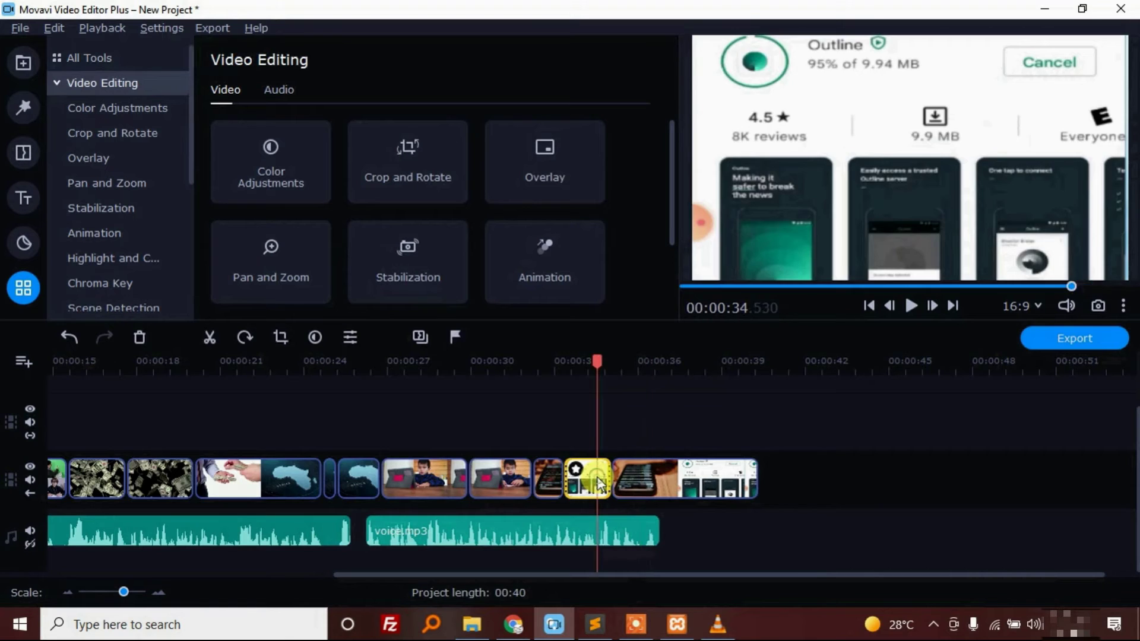
Split the footage after the outline pic at 35.82 s and delete its leading phone segment
{"action": "left_click", "coordinate": [633, 475]}
{"action": "left_click", "coordinate": [204, 338]}
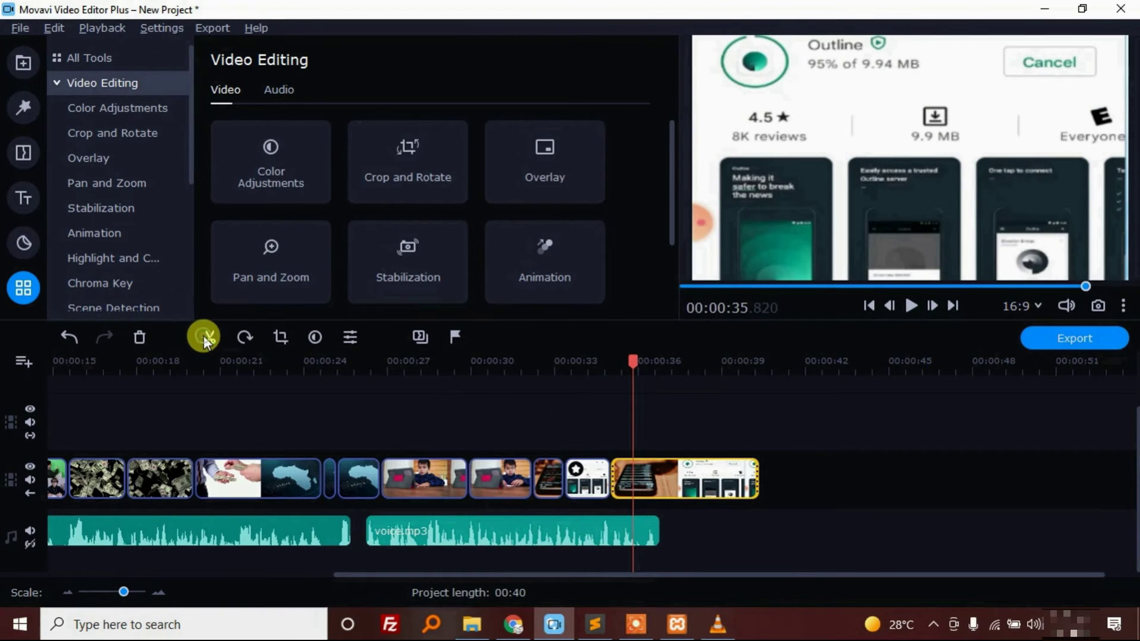
{"action": "left_click", "coordinate": [622, 490]}
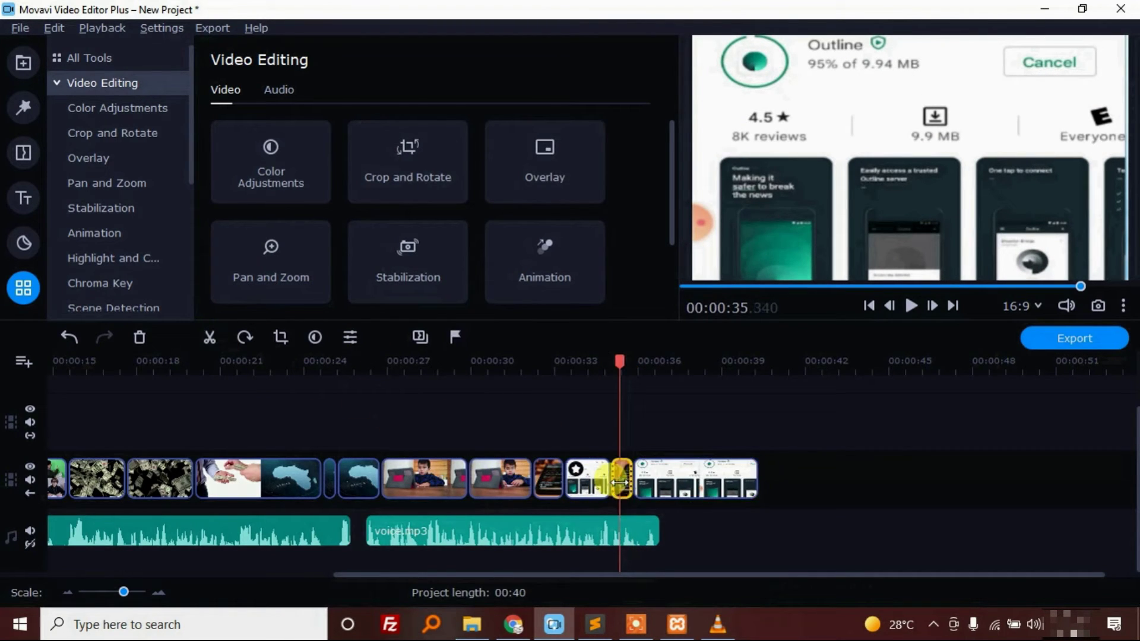
{"action": "key", "text": "Delete"}
Preview the outline pic clip and enlarge its overlay frame to fill the full video frame
{"action": "left_click", "coordinate": [592, 483]}
{"action": "key", "text": "space"}
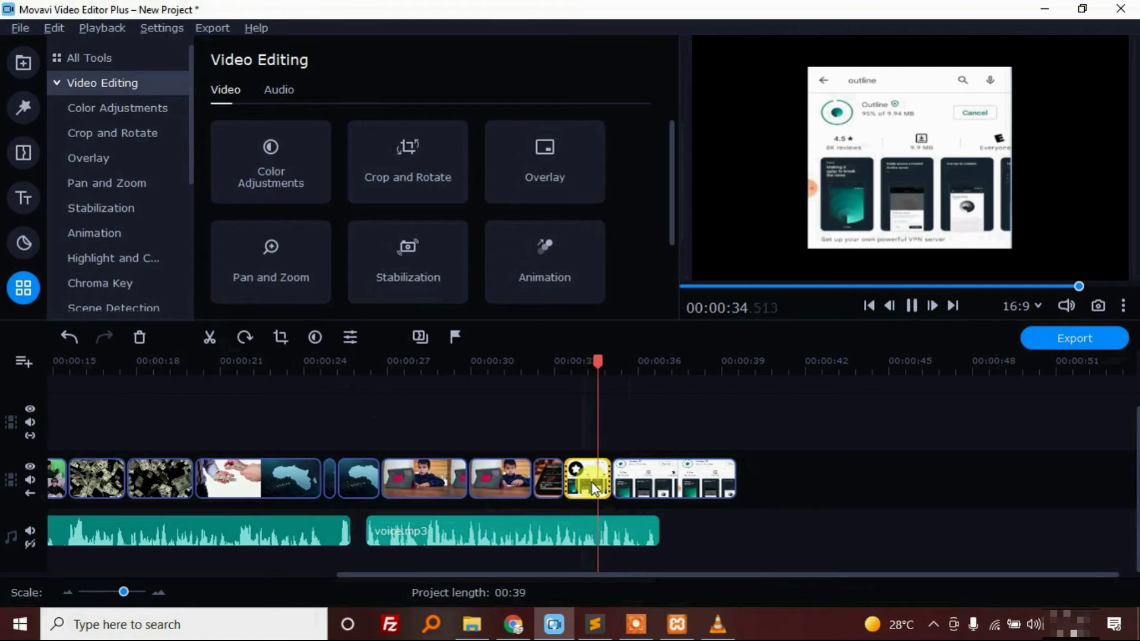
{"action": "left_click", "coordinate": [593, 482]}
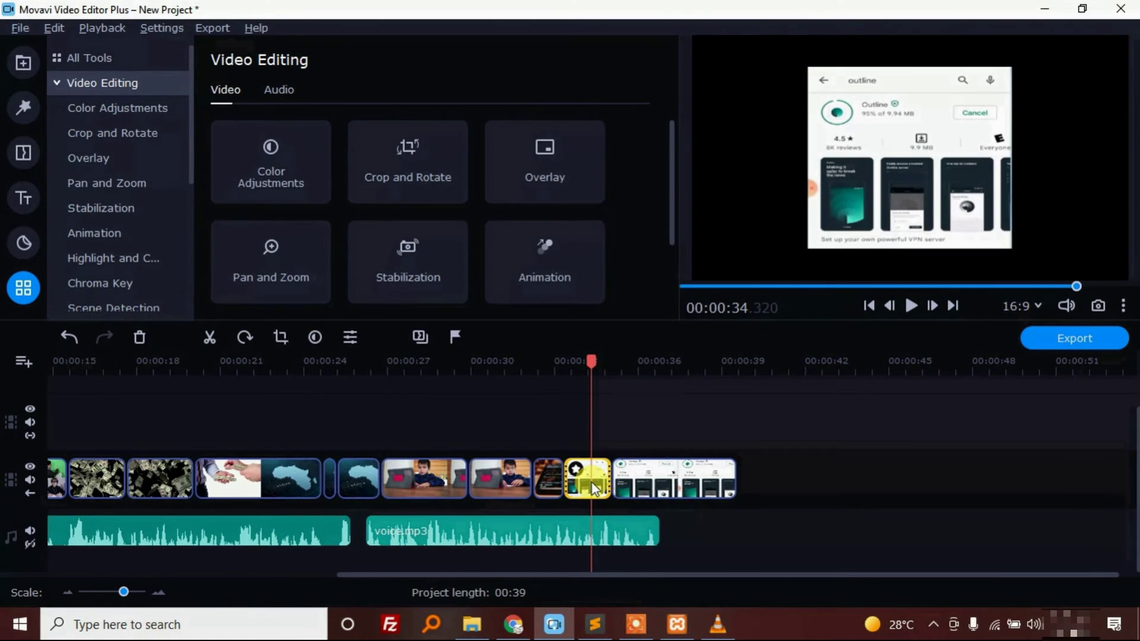
{"action": "left_click", "coordinate": [89, 159]}
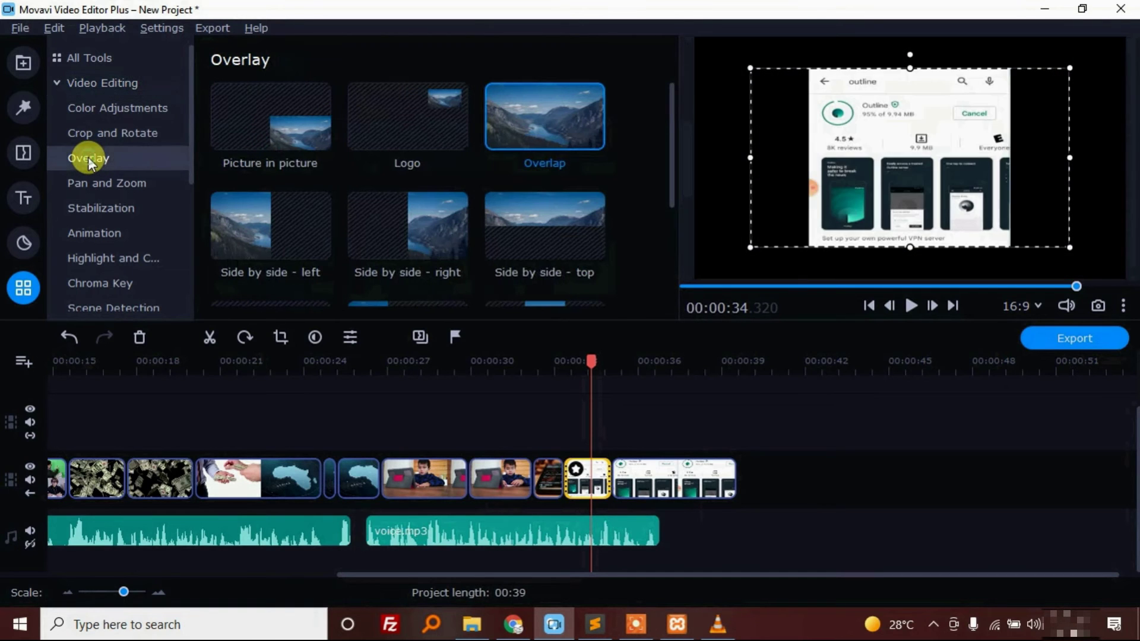
{"action": "left_click_drag", "start_coordinate": [750, 68], "coordinate": [691, 36]}
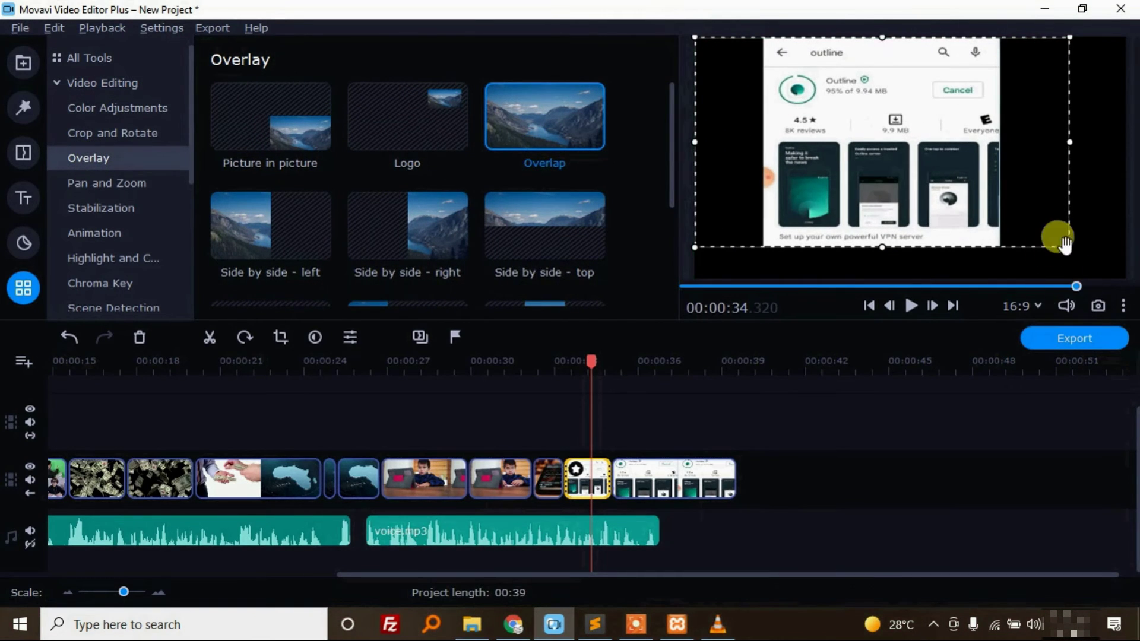
{"action": "left_click_drag", "start_coordinate": [1070, 247], "coordinate": [1125, 278]}
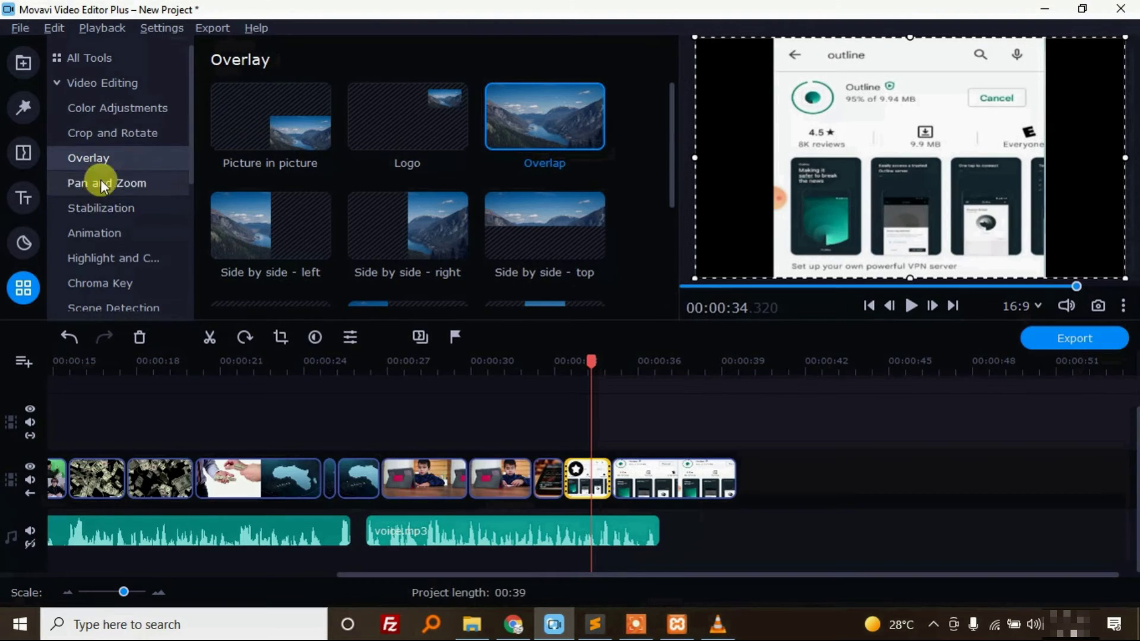
Apply the Zoom in animation to the outline pic clip and move its first keyframe to the clip's start
{"action": "scroll", "coordinate": [129, 174], "scroll_direction": "down", "scroll_amount": 2}
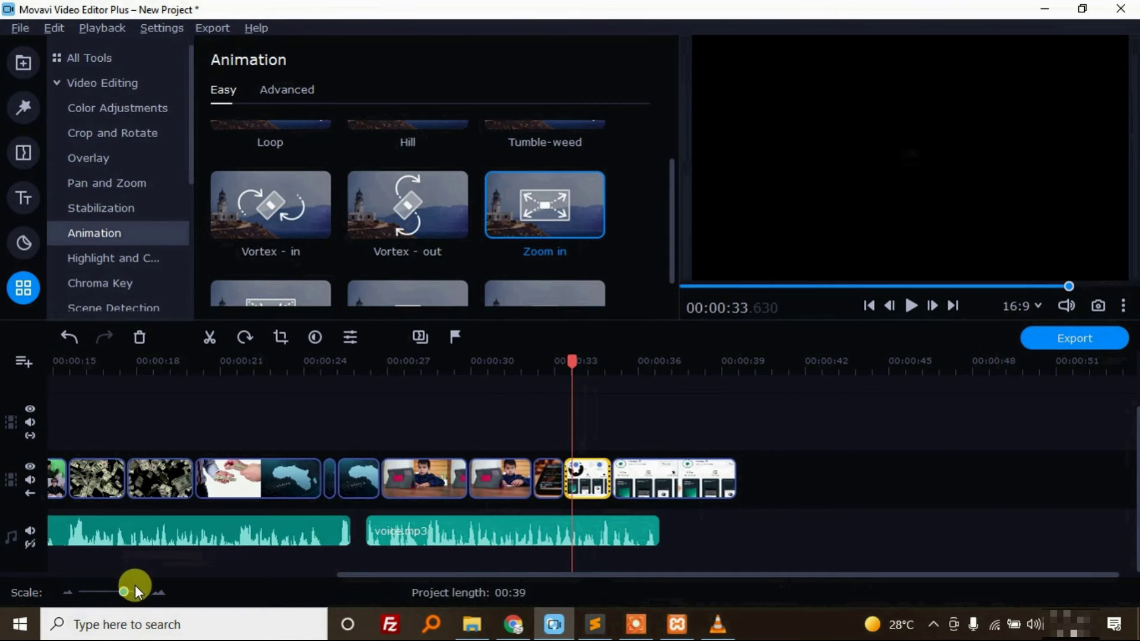
{"action": "left_click", "coordinate": [133, 592]}
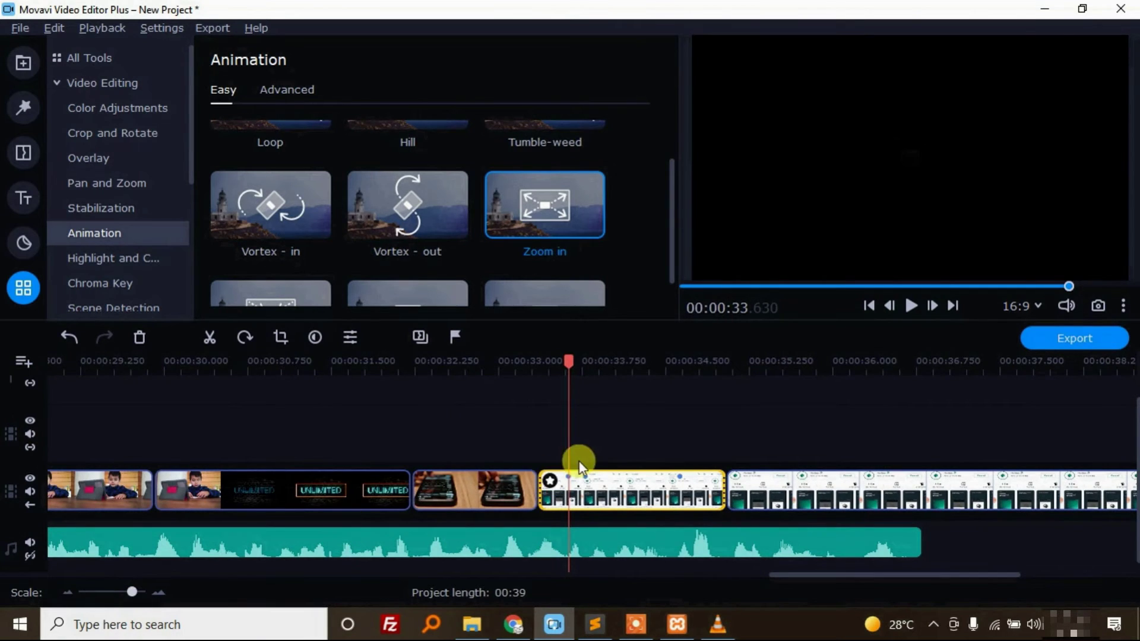
{"action": "left_click_drag", "start_coordinate": [570, 477], "coordinate": [549, 476]}
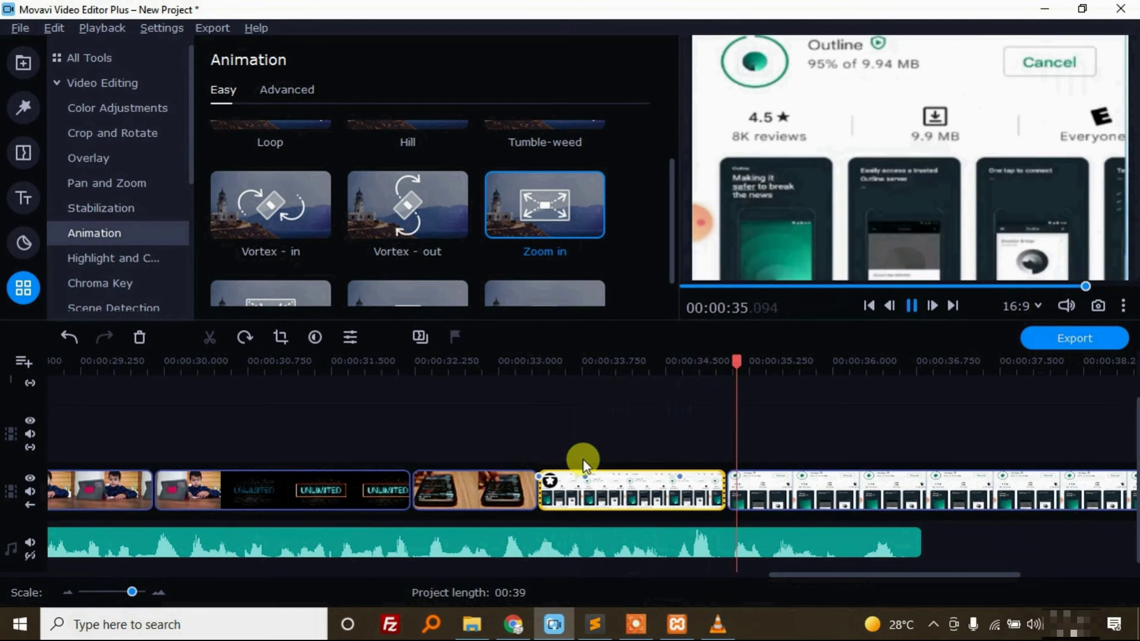
Add the Spin - out transition from the Zoom group between the outline pic clip and the last clip
{"action": "left_click", "coordinate": [24, 153]}
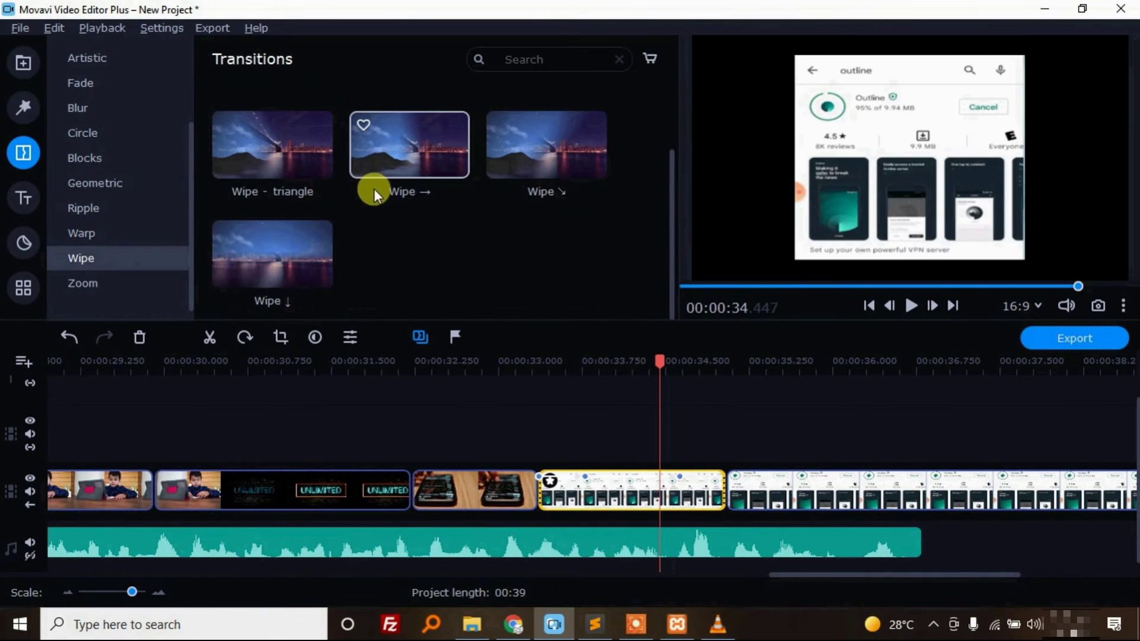
{"action": "scroll", "coordinate": [331, 186], "scroll_direction": "up", "scroll_amount": 2}
{"action": "left_click", "coordinate": [89, 284]}
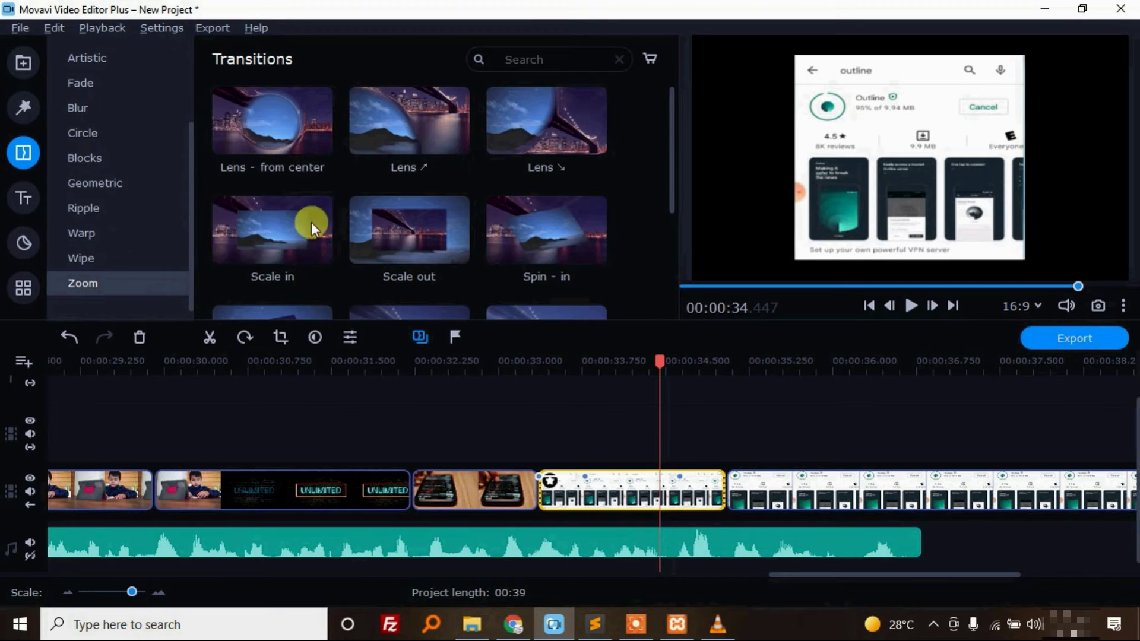
{"action": "scroll", "coordinate": [311, 222], "scroll_direction": "down", "scroll_amount": 4}
{"action": "scroll", "coordinate": [315, 212], "scroll_direction": "up", "scroll_amount": 2}
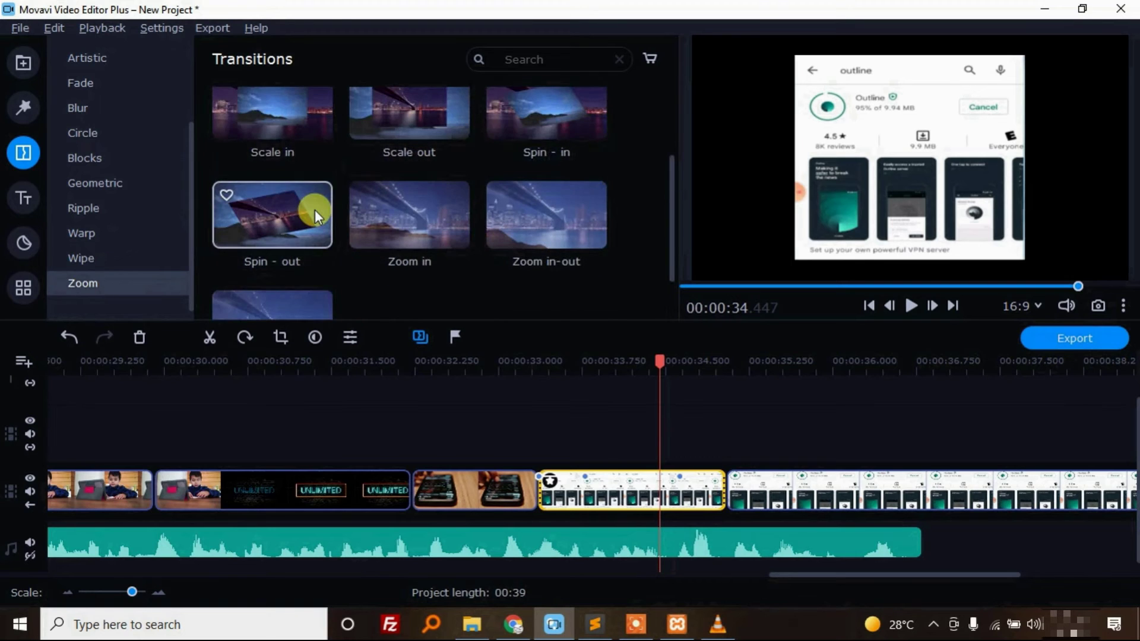
{"action": "left_click", "coordinate": [252, 222]}
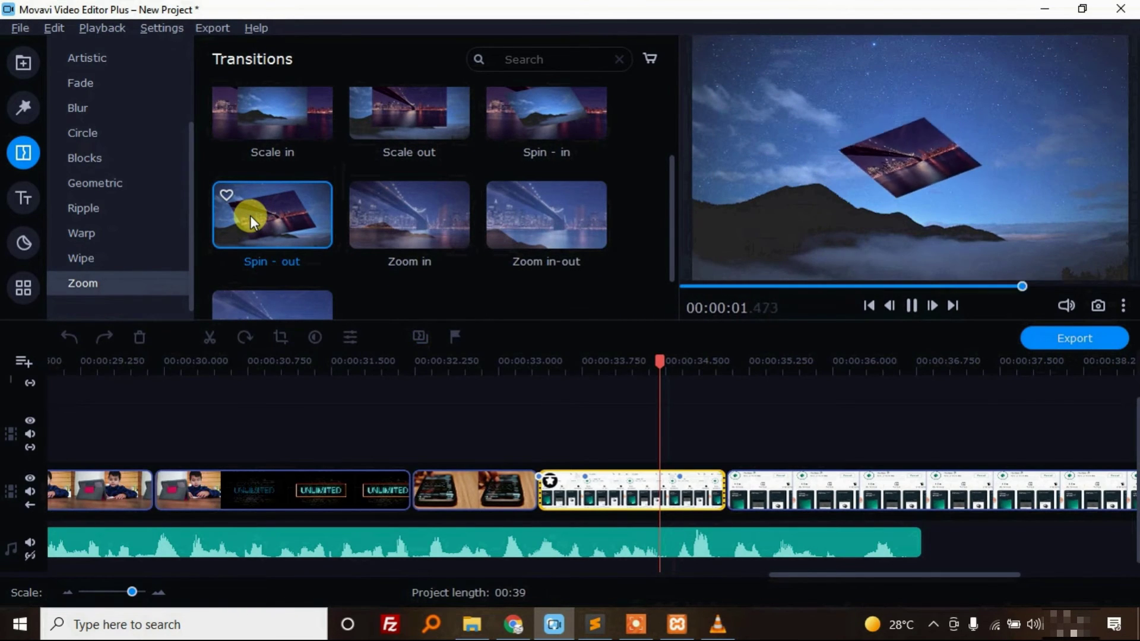
{"action": "scroll", "coordinate": [273, 210], "scroll_direction": "down", "scroll_amount": 2}
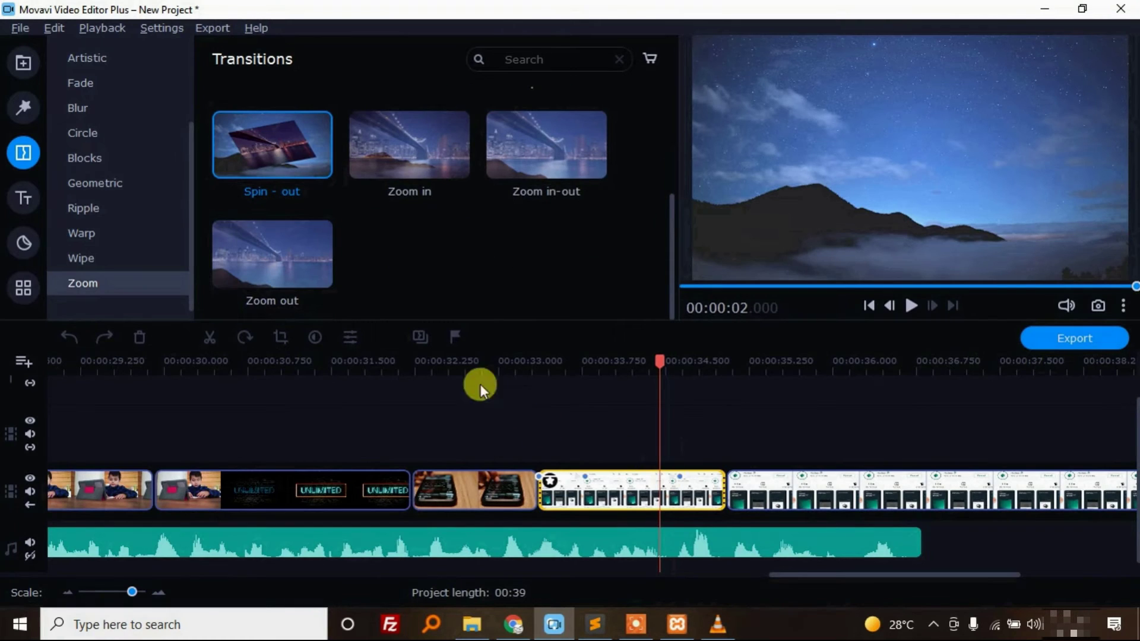
{"action": "mouse_move", "coordinate": [286, 150]}
{"action": "left_mouse_down"}
{"action": "mouse_move", "coordinate": [700, 478]}
{"action": "mouse_move", "coordinate": [736, 484]}
{"action": "left_mouse_up"}
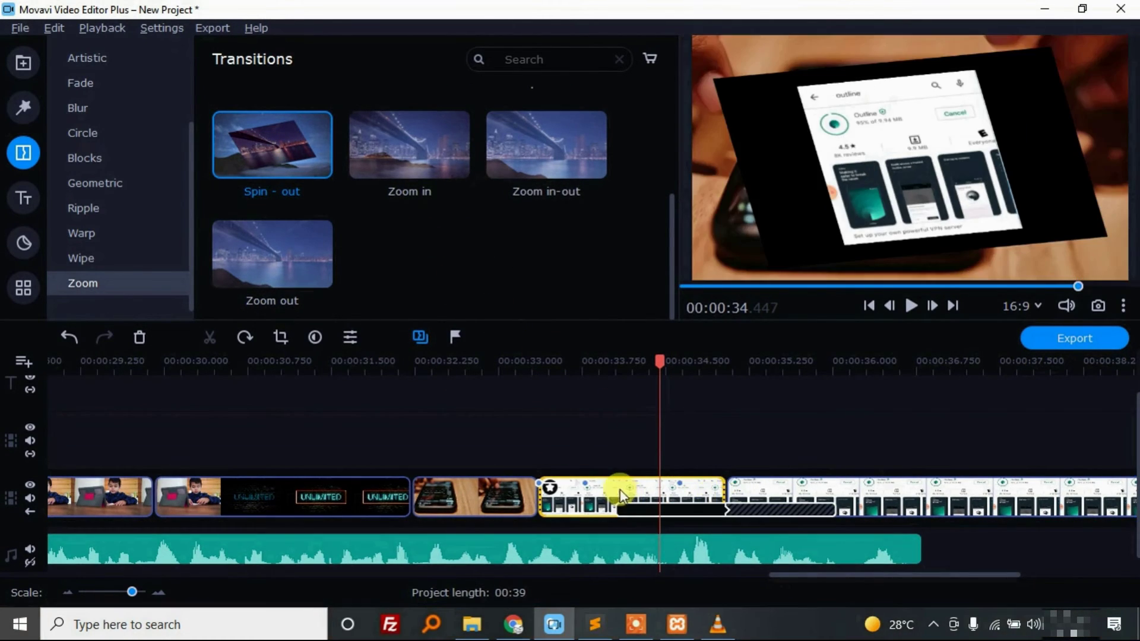
Play on from the phone clip, split the last clip where the voice-over ends at about 36.84 s and delete the remainder
{"action": "left_click", "coordinate": [478, 489]}
{"action": "key", "text": "space"}
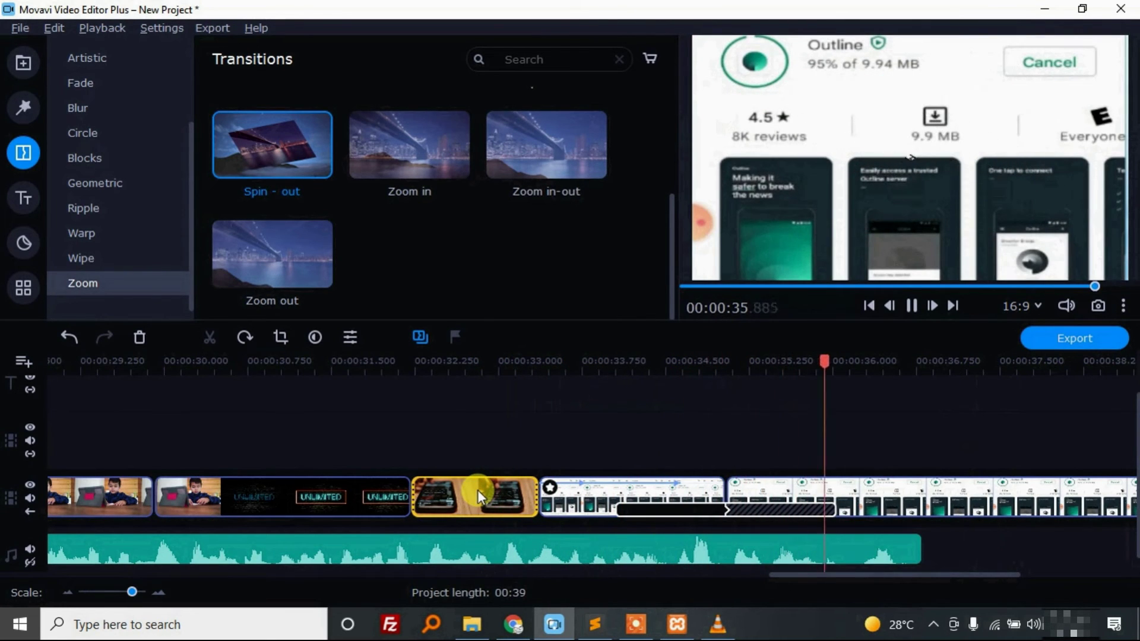
{"action": "left_click_drag", "start_coordinate": [132, 593], "coordinate": [123, 593]}
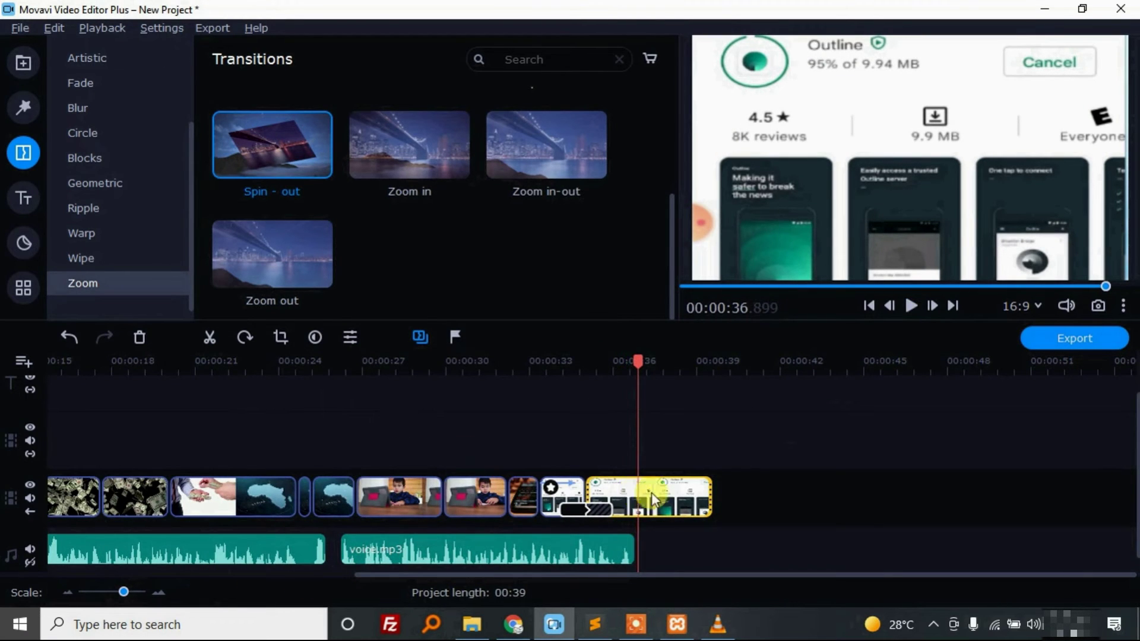
{"action": "left_click", "coordinate": [209, 339]}
{"action": "left_click", "coordinate": [691, 504]}
{"action": "key", "text": "Delete"}
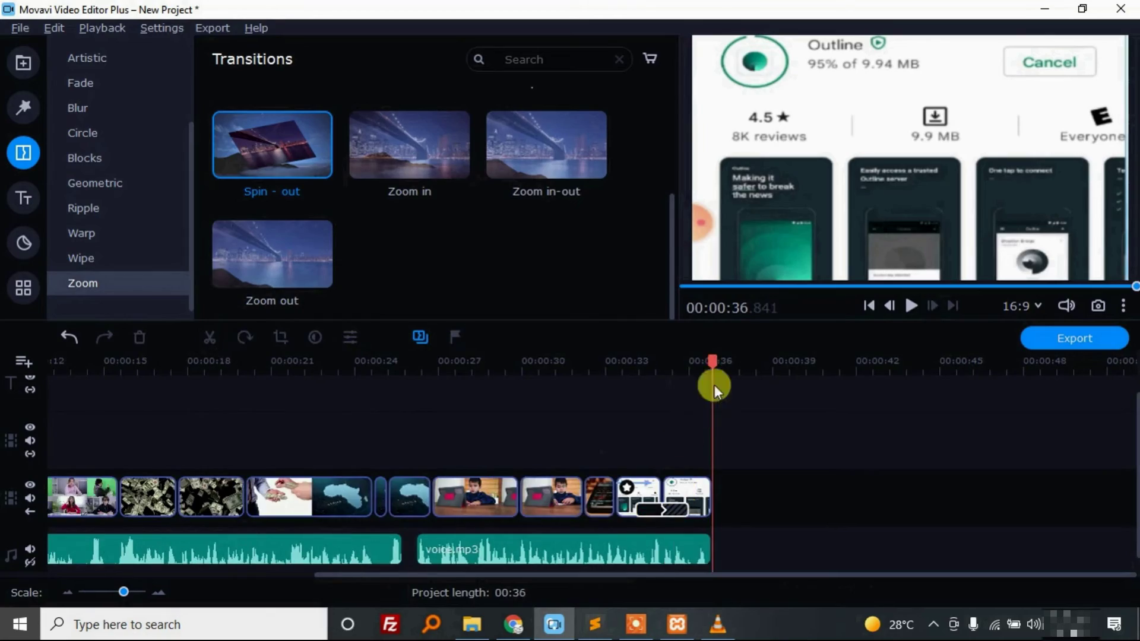
Play through the assembled timeline and give the last clip a 1.00 sec fade out
{"action": "left_click_drag", "start_coordinate": [713, 369], "coordinate": [669, 360]}
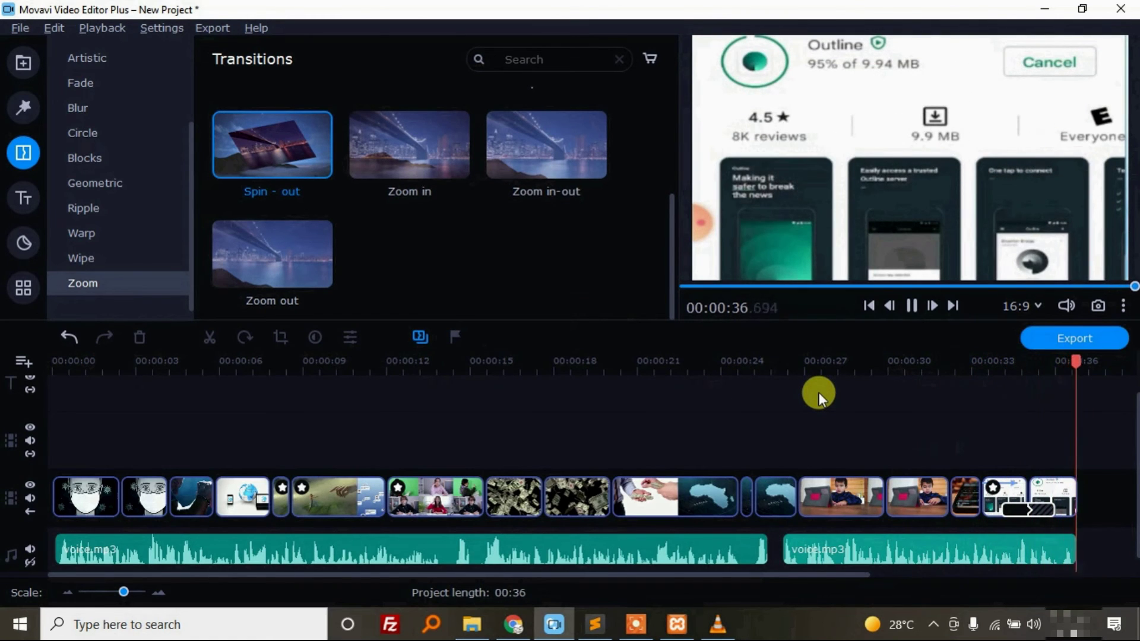
{"action": "left_click", "coordinate": [1060, 493]}
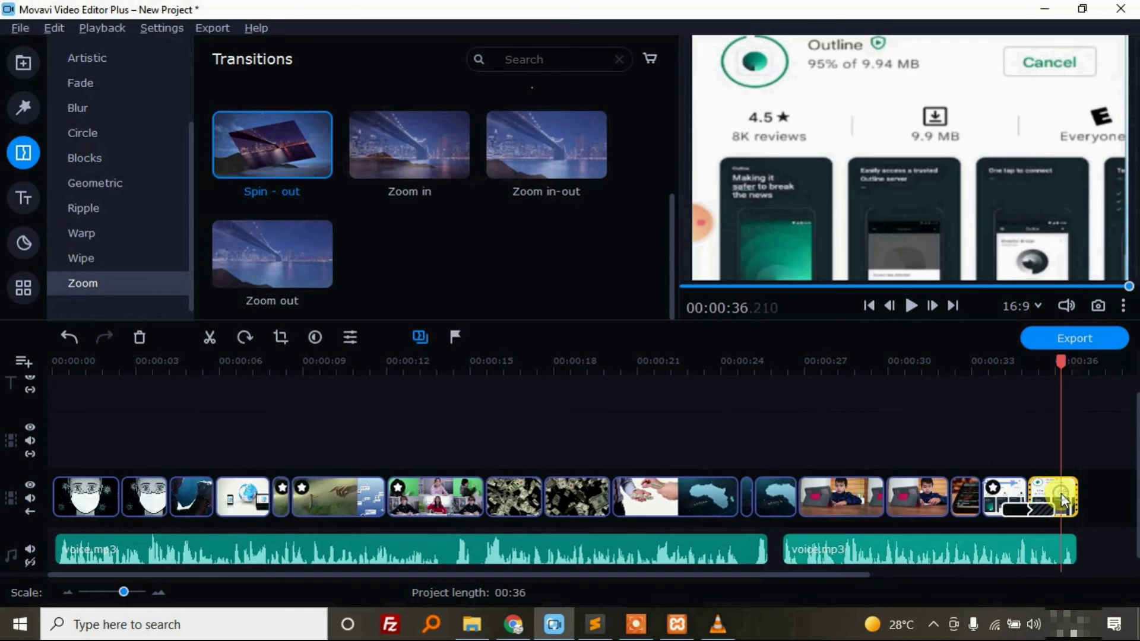
{"action": "left_click", "coordinate": [352, 336]}
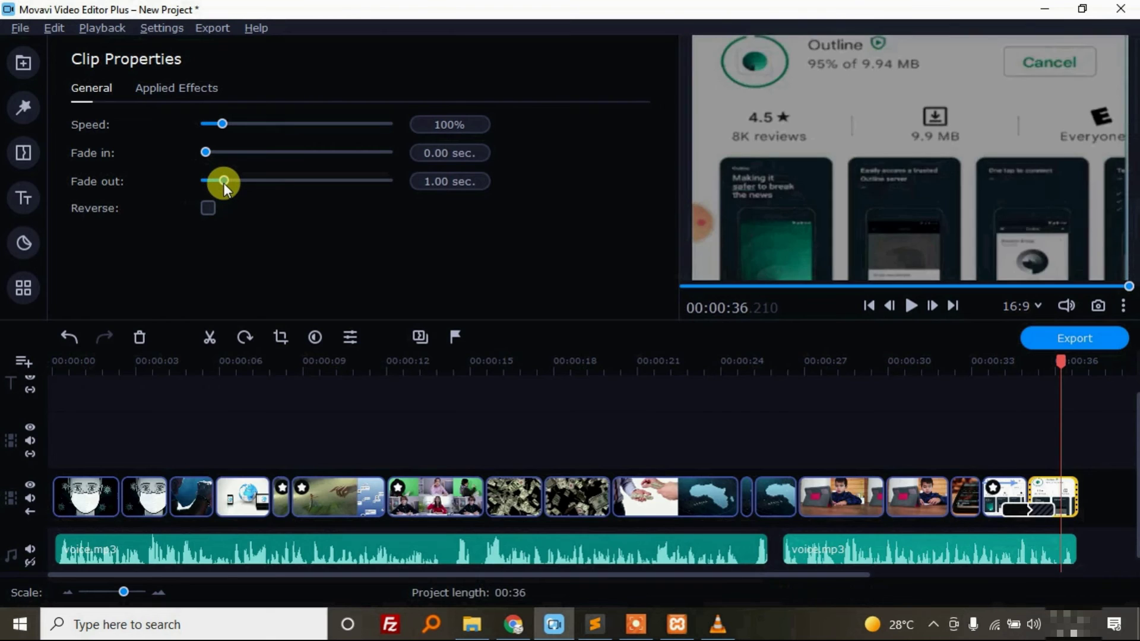
Give the last voice-over clip a 0.50 sec fade out
{"action": "left_click", "coordinate": [1066, 551]}
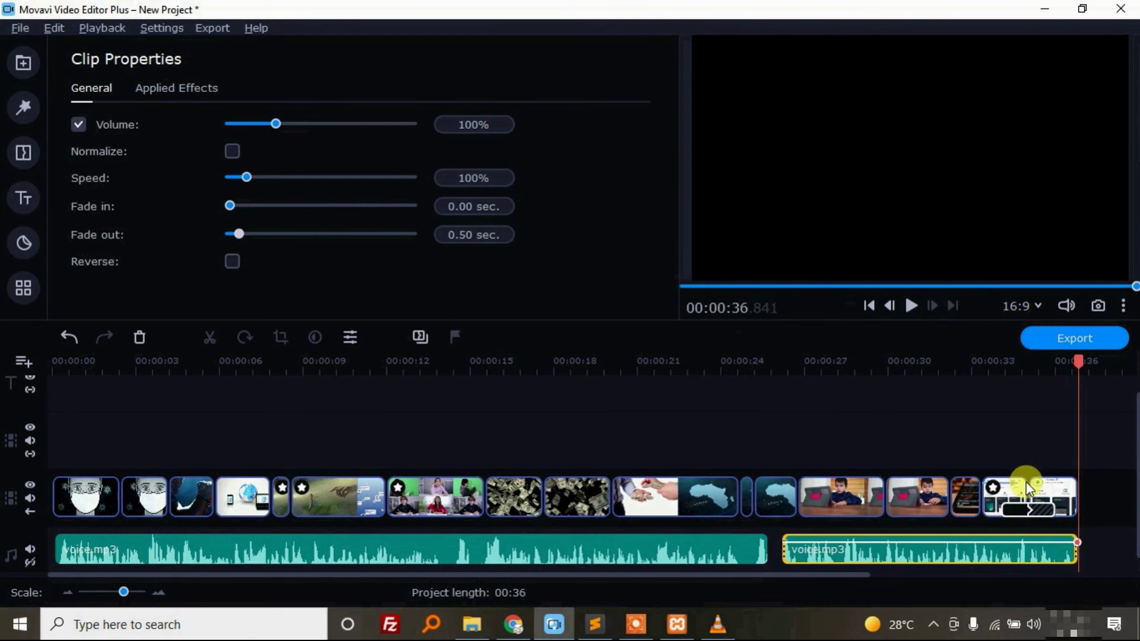
Start exporting the project and title the output "Make your nice video intro video canva and movavi"
{"action": "left_click", "coordinate": [1082, 337]}
{"action": "left_click", "coordinate": [700, 193]}
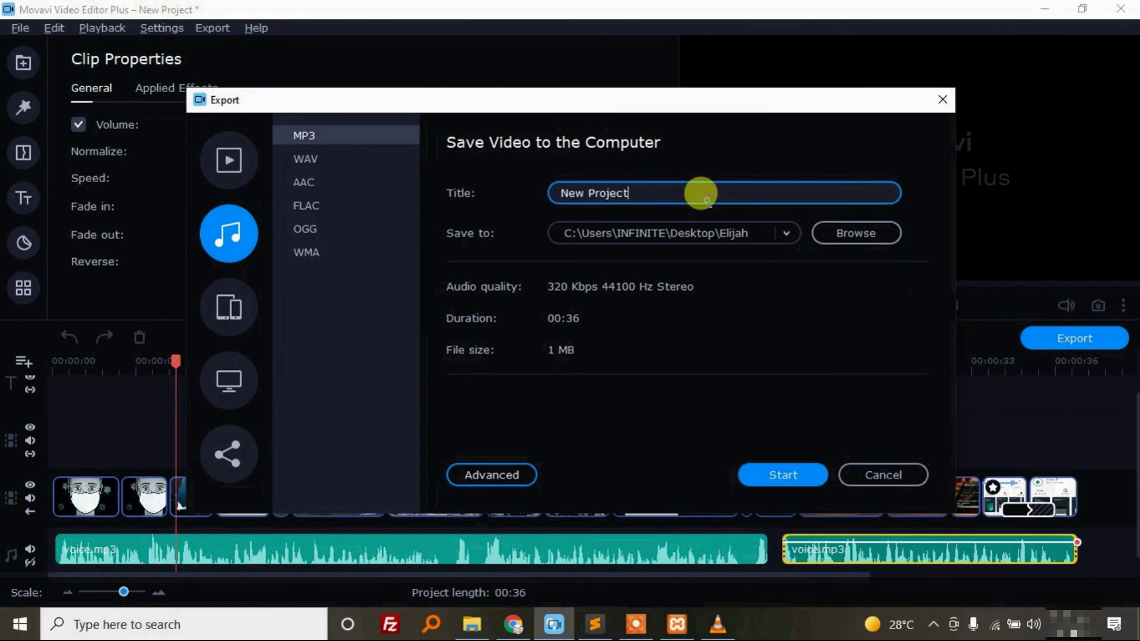
{"action": "key", "text": "ctrl+a"}
{"action": "key", "text": "BackSpace"}
{"action": "type", "text": "Make your "}
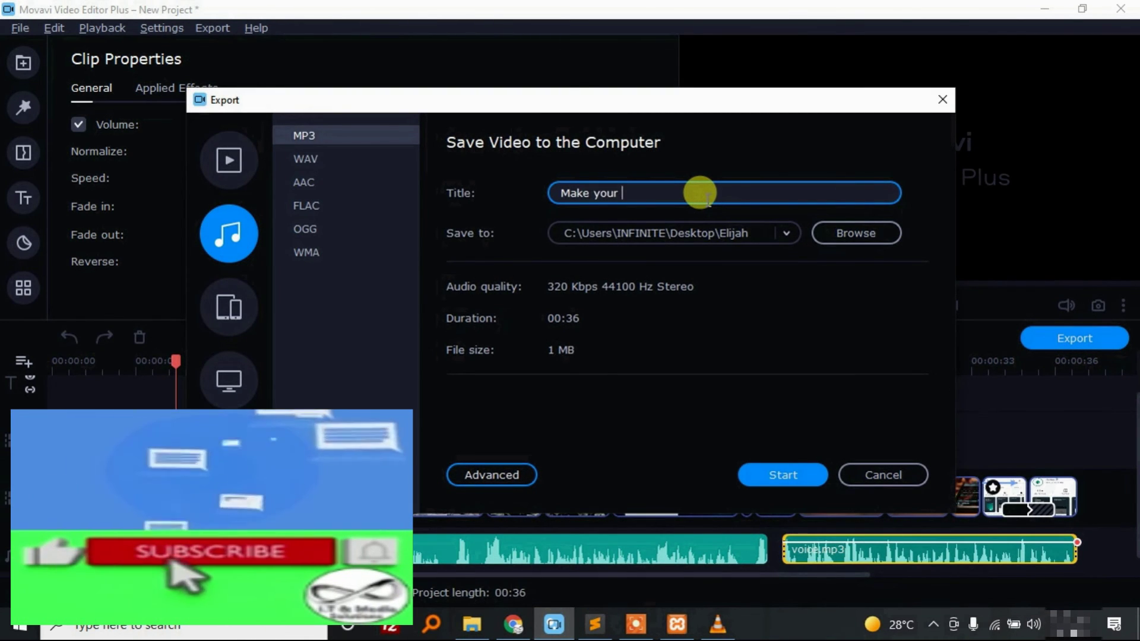
{"action": "type", "text": "nice video intro video"}
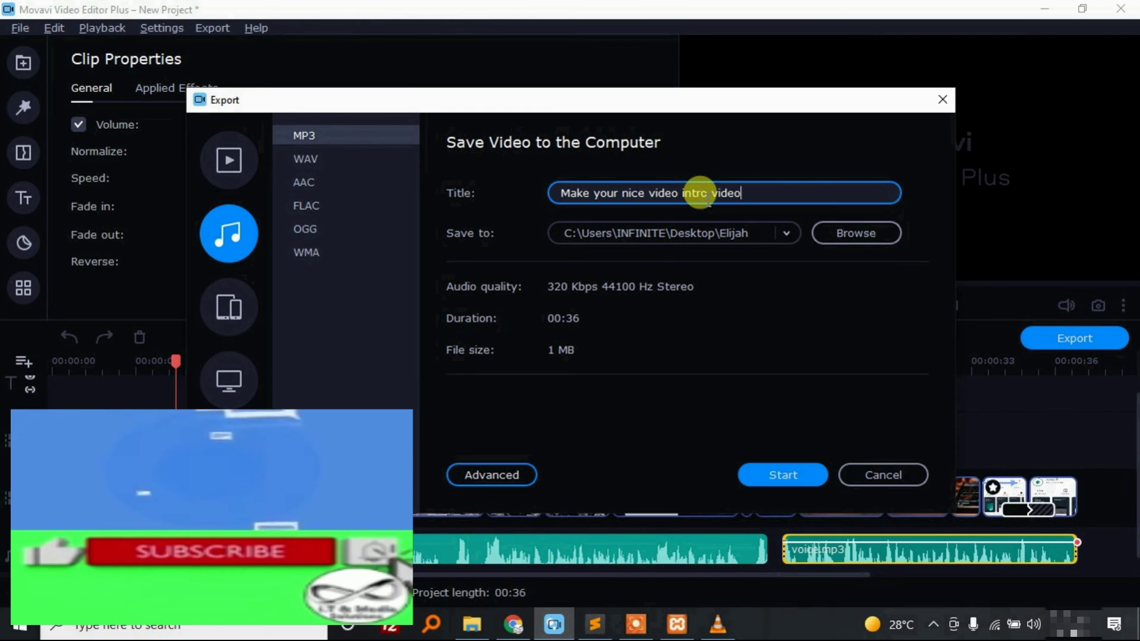
{"action": "type", "text": " canva and movavi"}
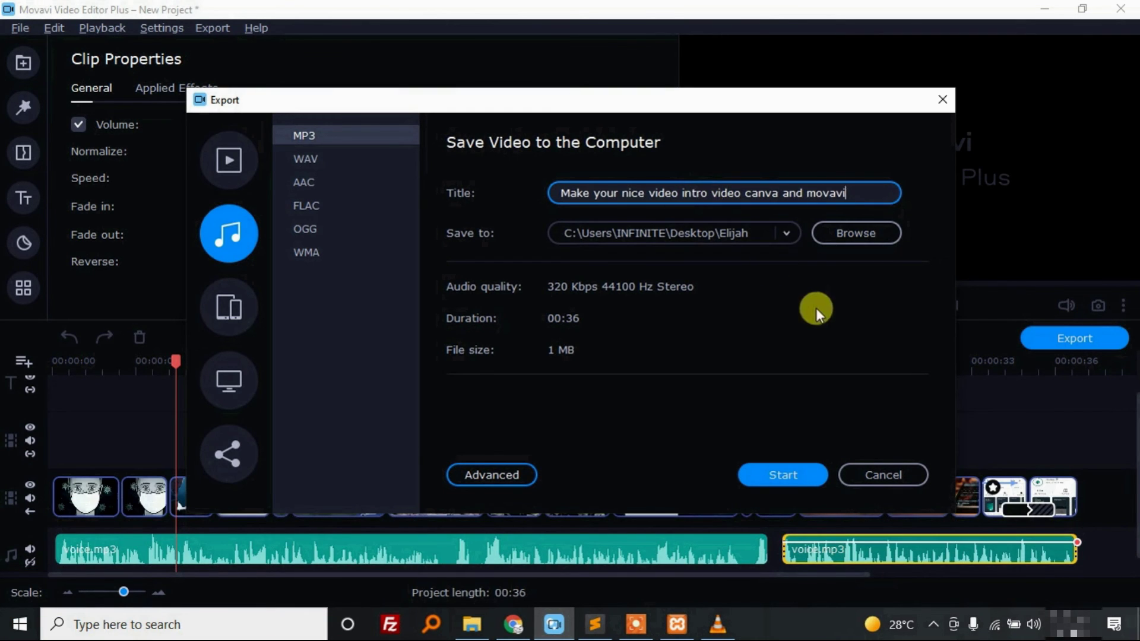
Export the project as an MP4 video in Good quality and open its output folder
{"action": "left_click", "coordinate": [243, 159]}
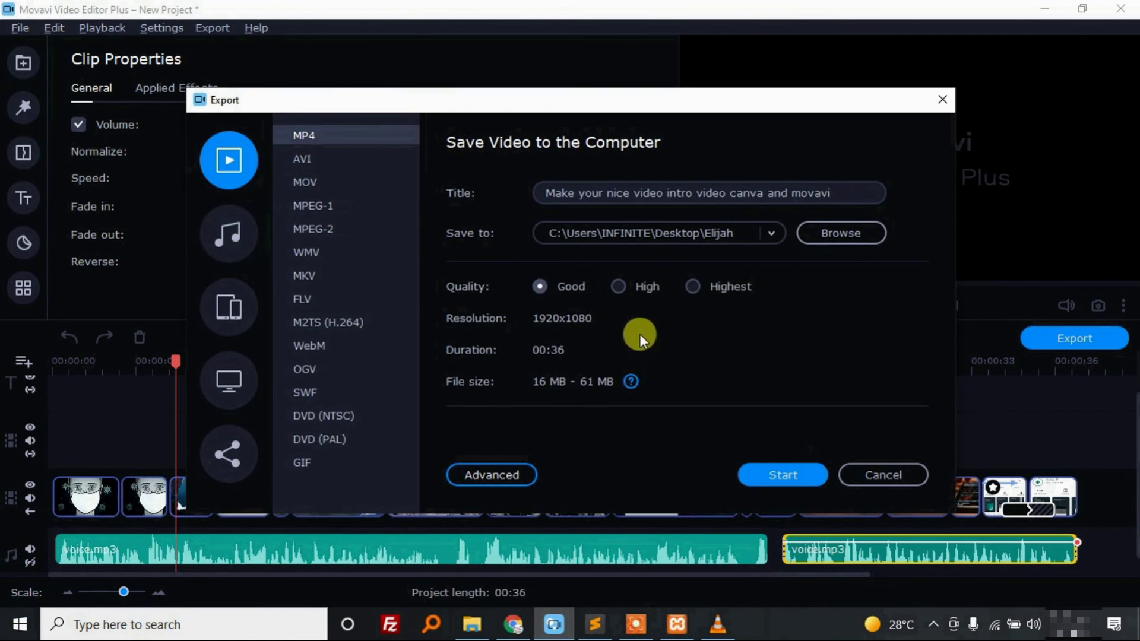
{"action": "left_click", "coordinate": [792, 476]}
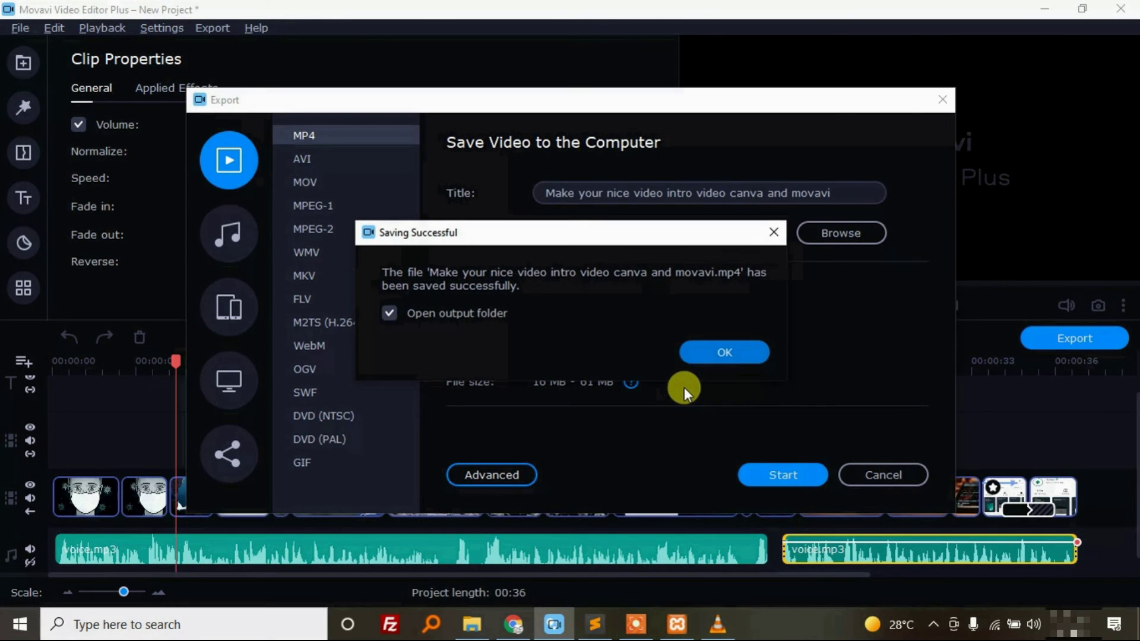
{"action": "left_click", "coordinate": [721, 354]}
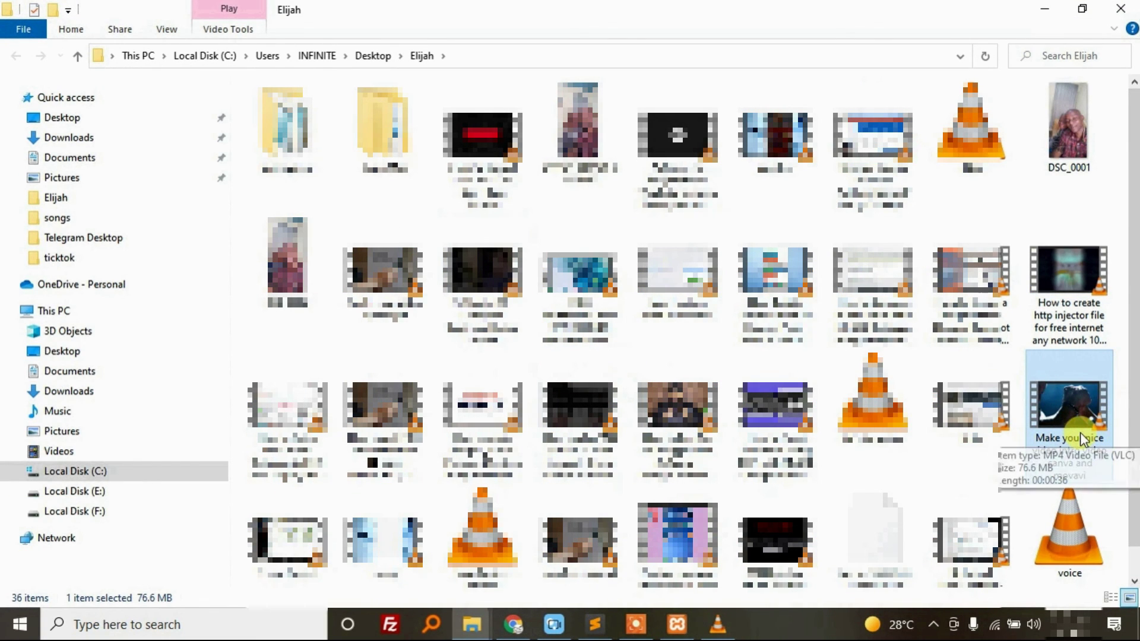
Play the exported video through in VLC media player, then return to Movavi Video Editor Plus
{"action": "double_click", "coordinate": [1076, 423]}
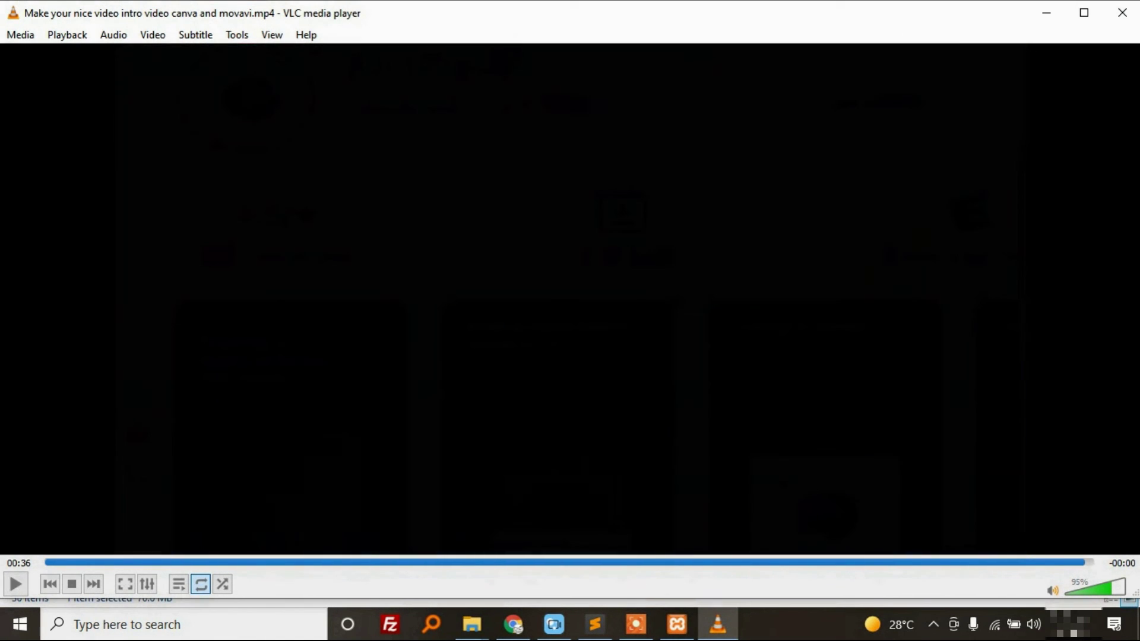
{"action": "left_click", "coordinate": [714, 631]}
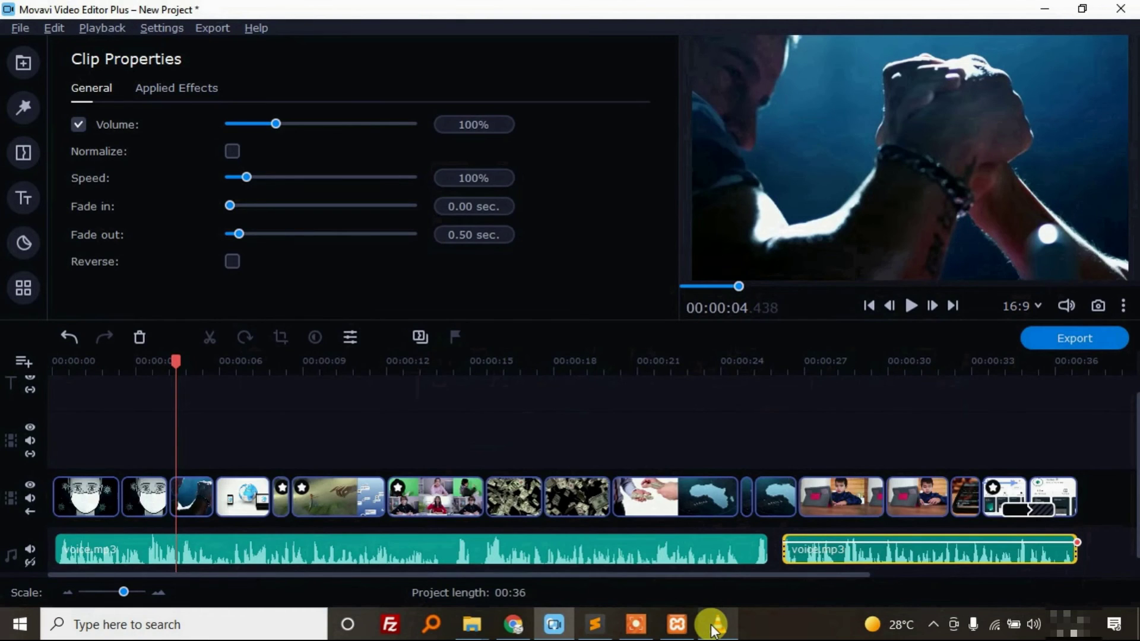
{"action": "left_click", "coordinate": [640, 622]}
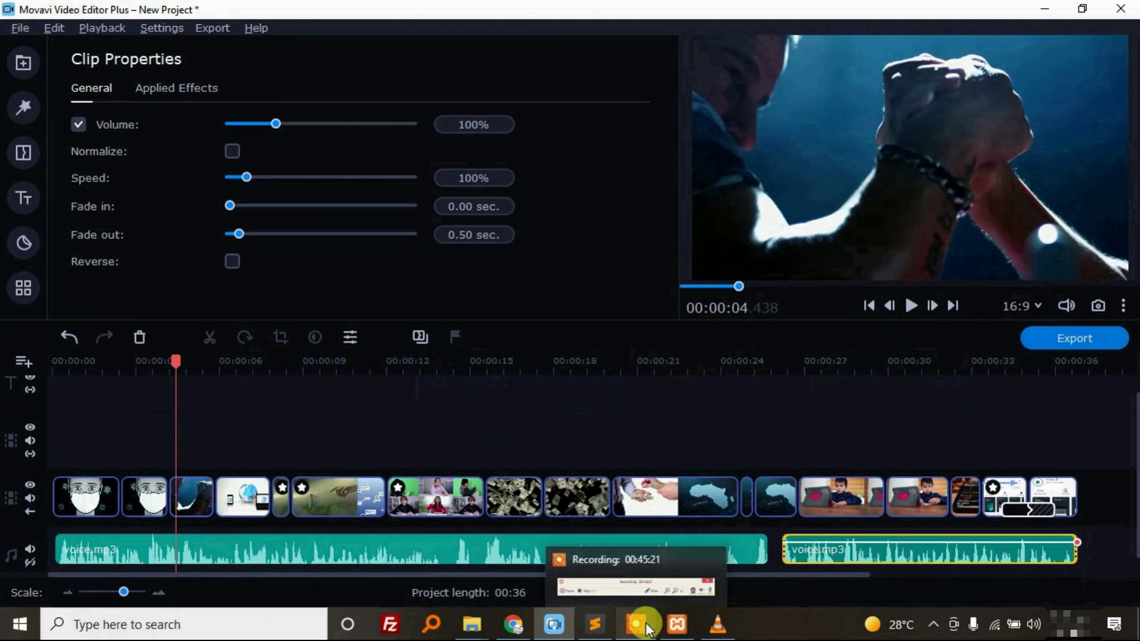